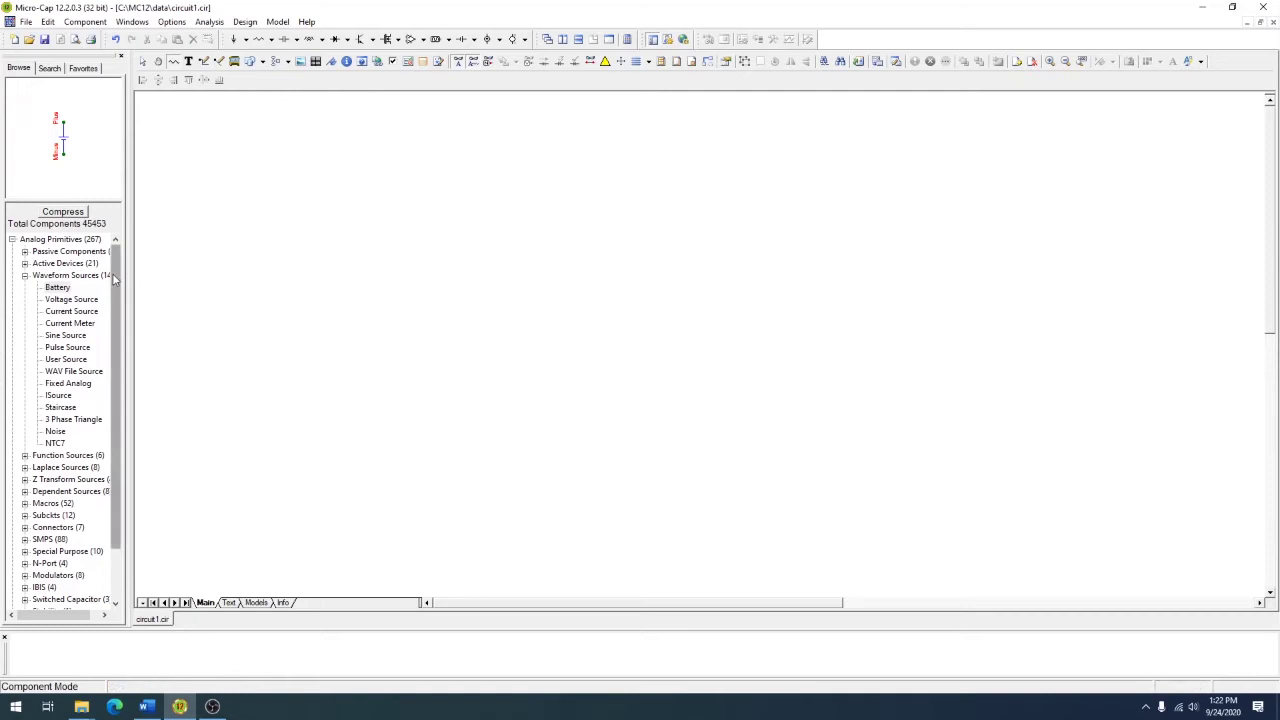
Expand the Passive Components group in the component panel tree.
scroll(116, 281, "down", 1)
scroll(116, 300, "up", 1)
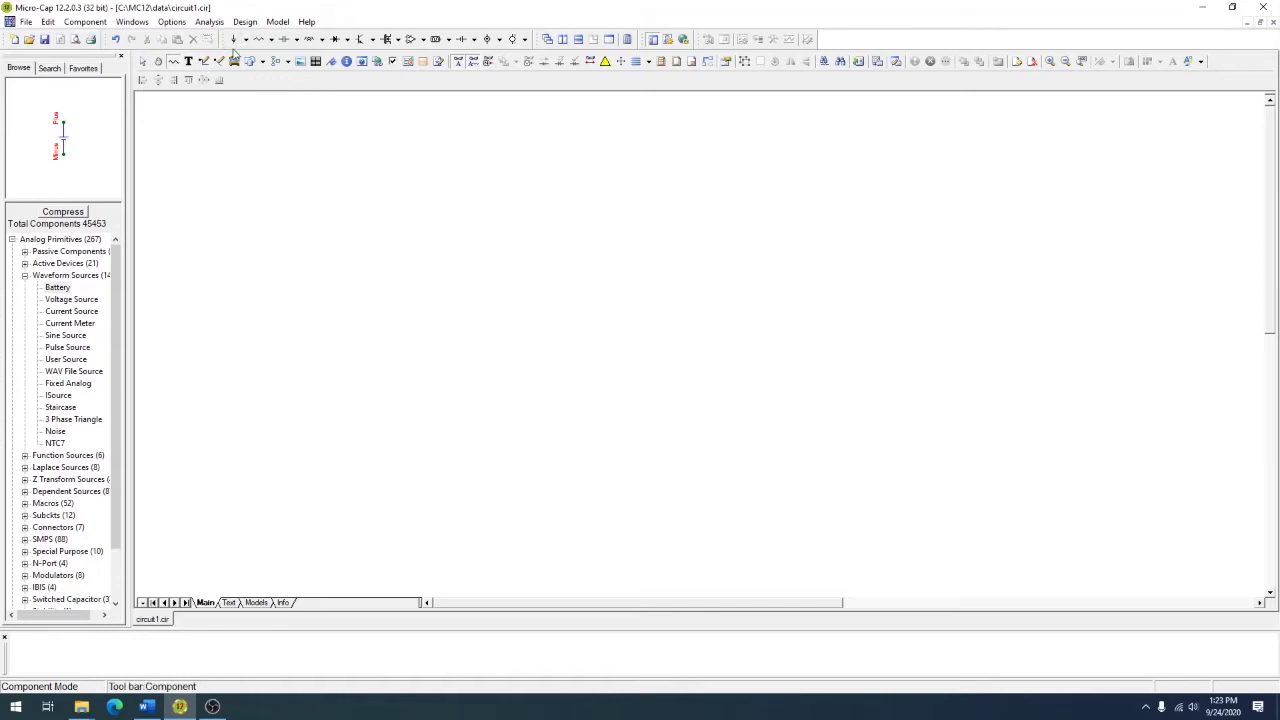
left_click(25, 252)
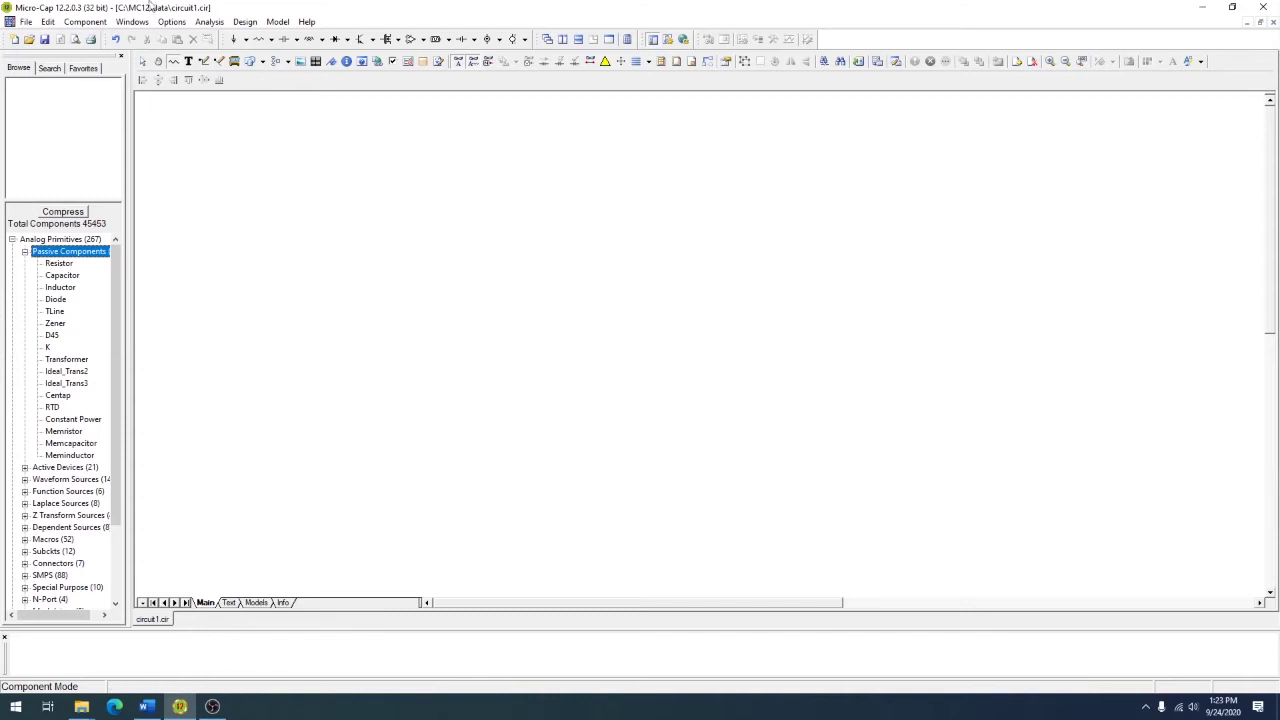
Toggle Options > Panel off and back on to refresh the parts library panel.
left_click(171, 21)
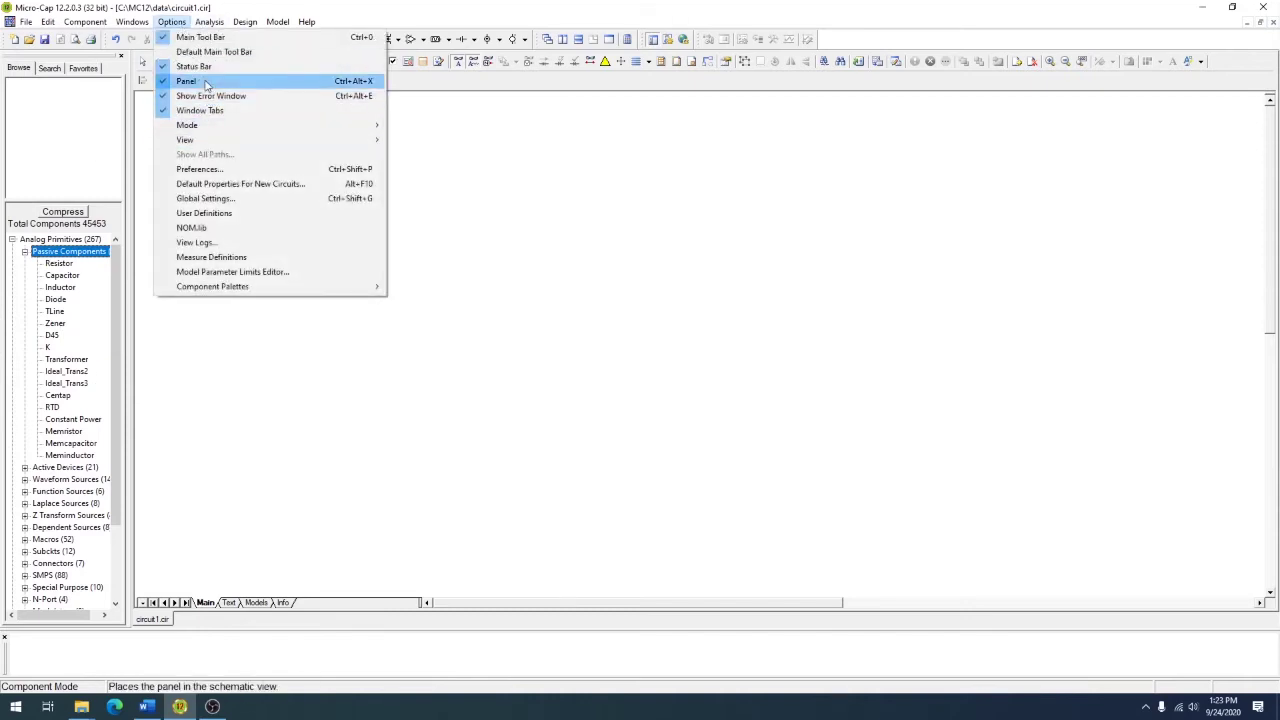
left_click(203, 83)
left_click(171, 21)
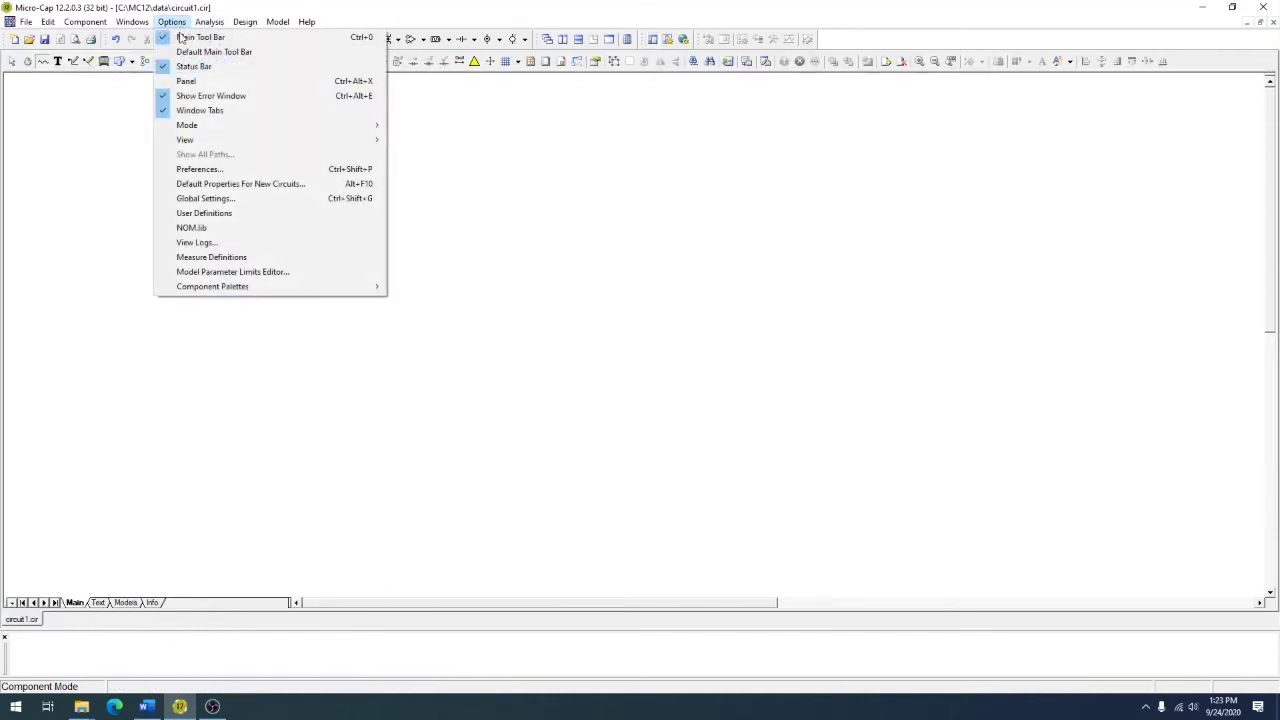
left_click(203, 83)
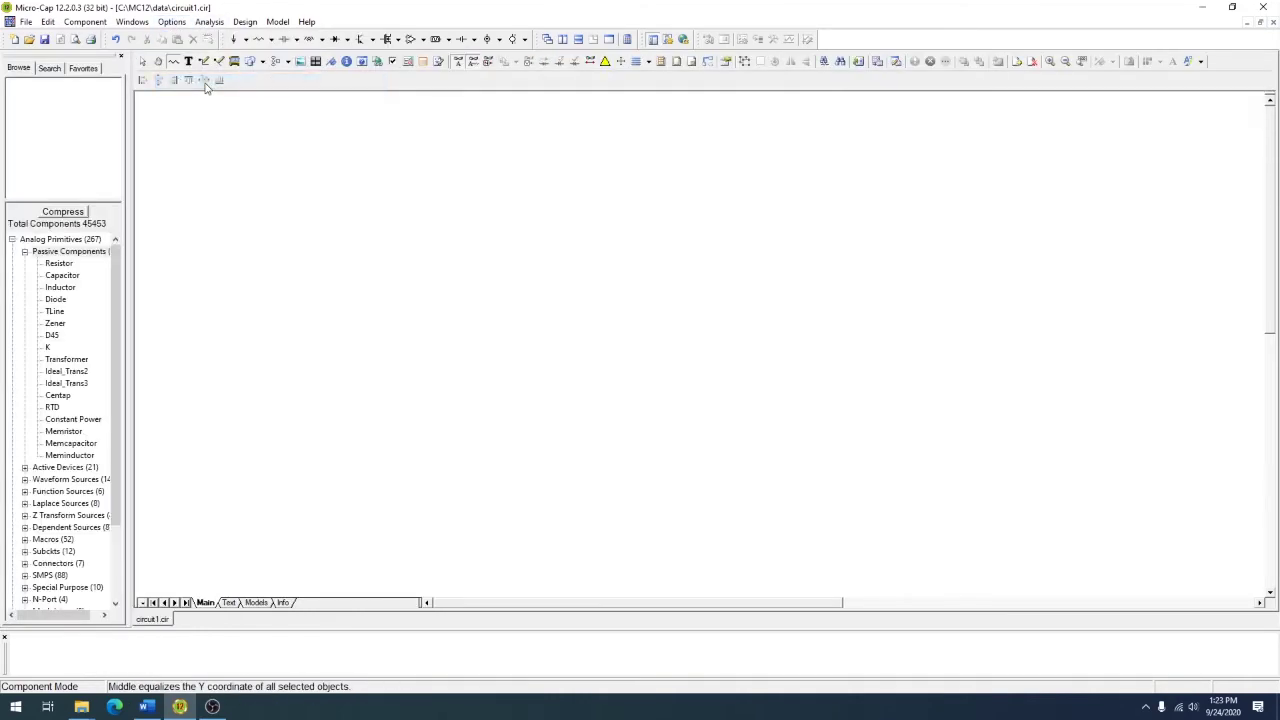
Pick Resistor from the component tree and place it on the schematic.
left_click(58, 264)
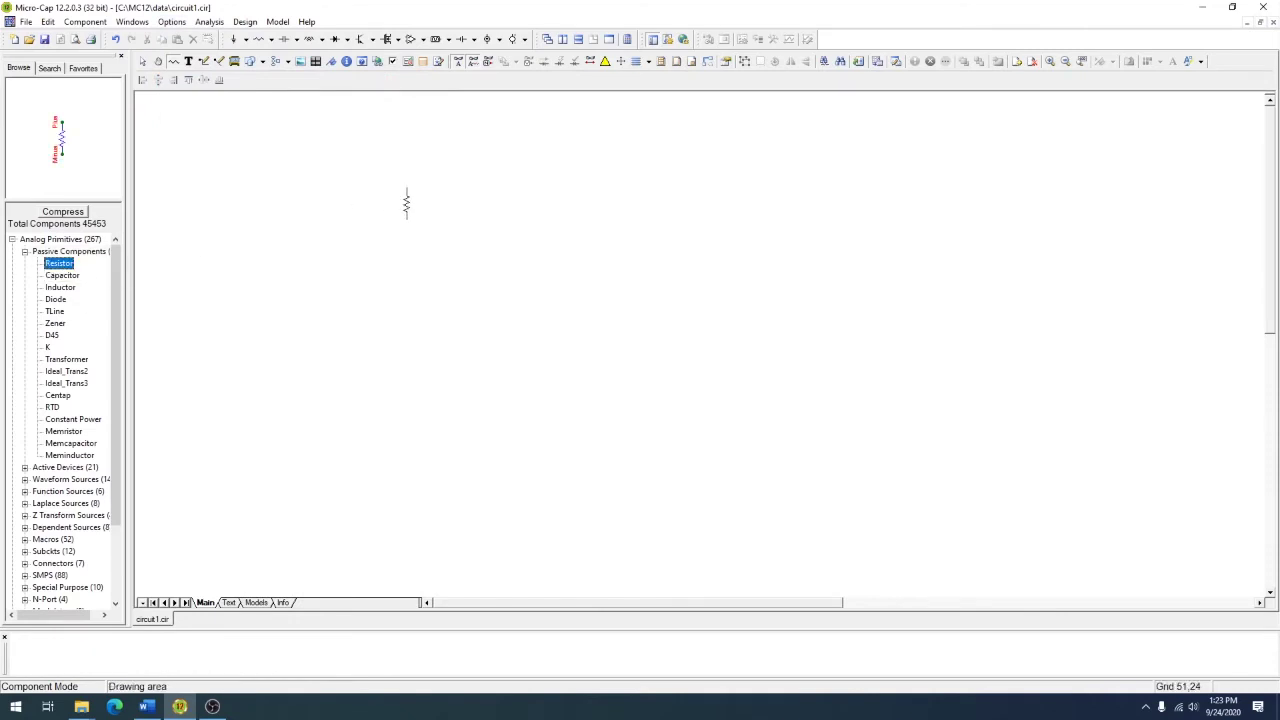
left_click(406, 204)
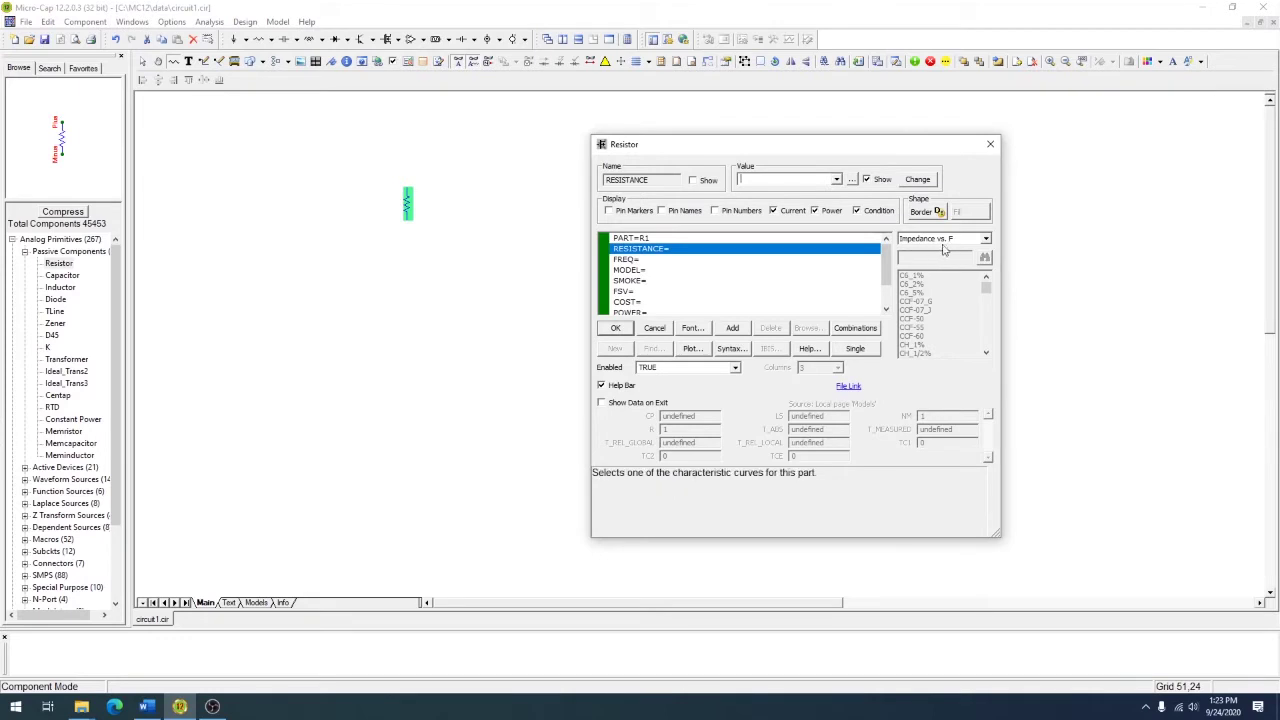
scroll(880, 268, "down", 2)
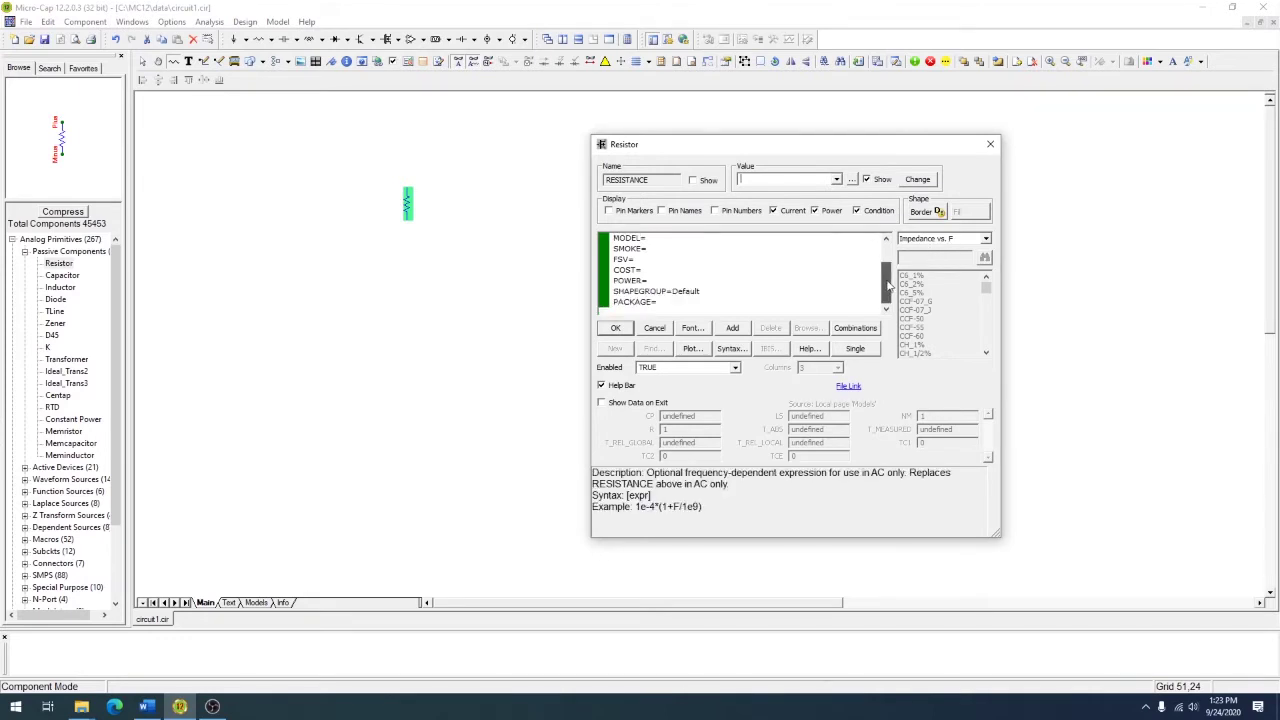
scroll(880, 268, "up", 2)
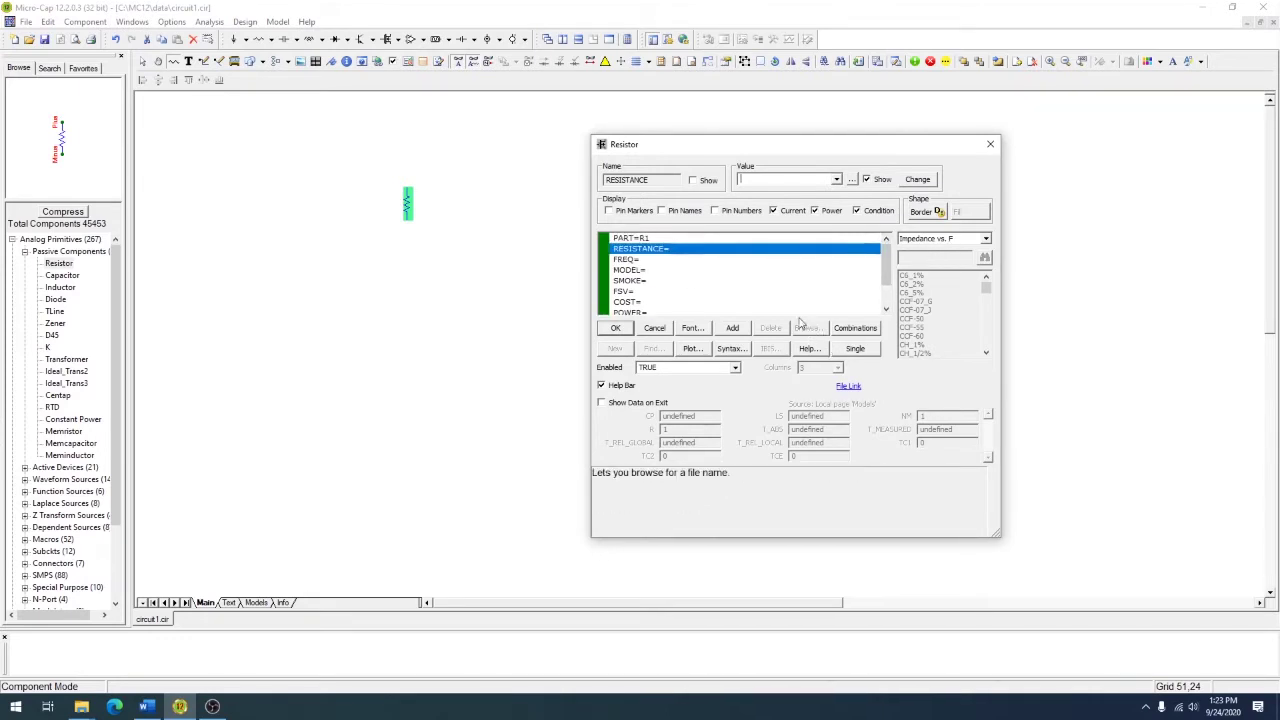
scroll(760, 294, "down", 2)
scroll(702, 292, "up", 2)
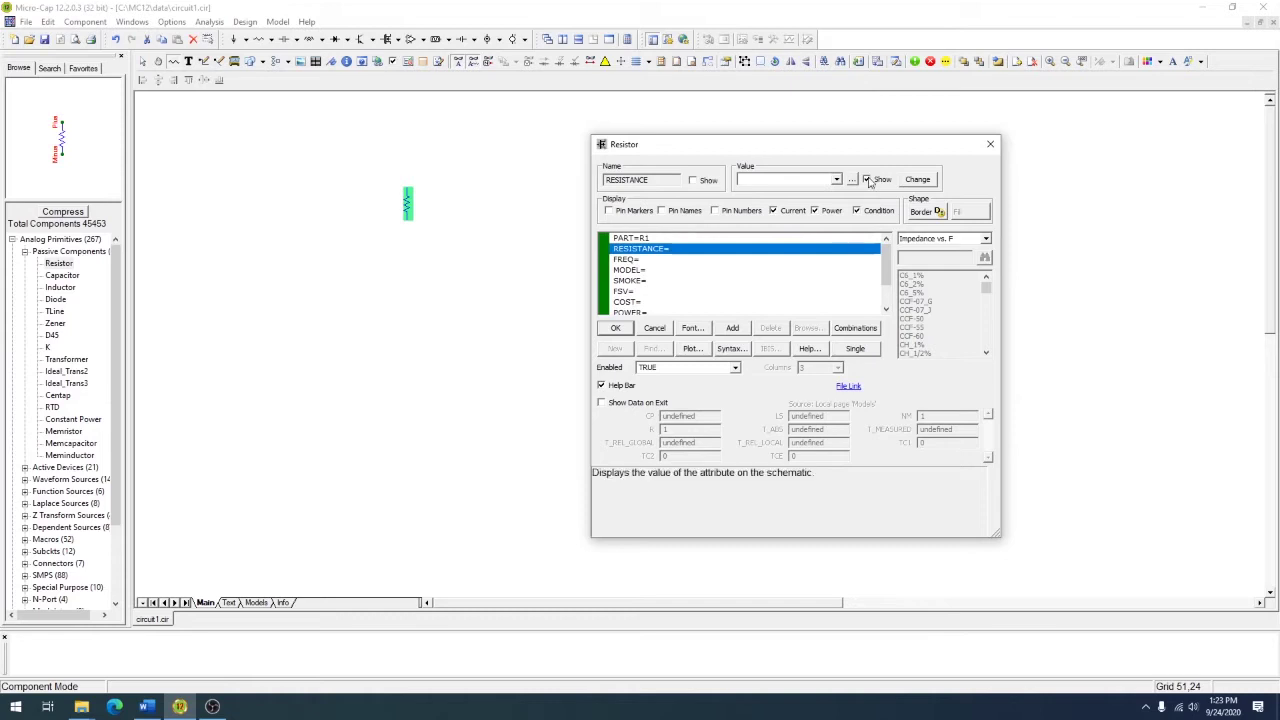
Enter a resistance of 100 in the Resistor dialog and look over its COST attribute.
left_click(836, 180)
left_click(769, 181)
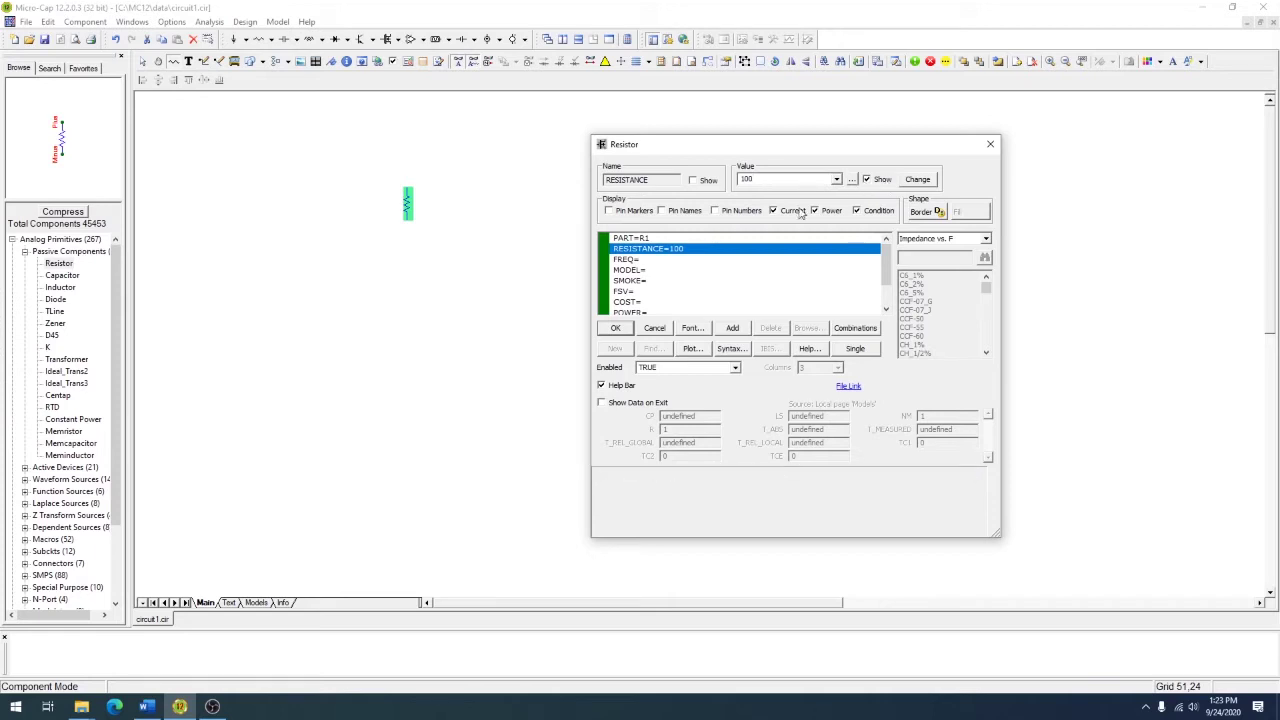
scroll(645, 264, "down", 1)
scroll(645, 264, "down", 2)
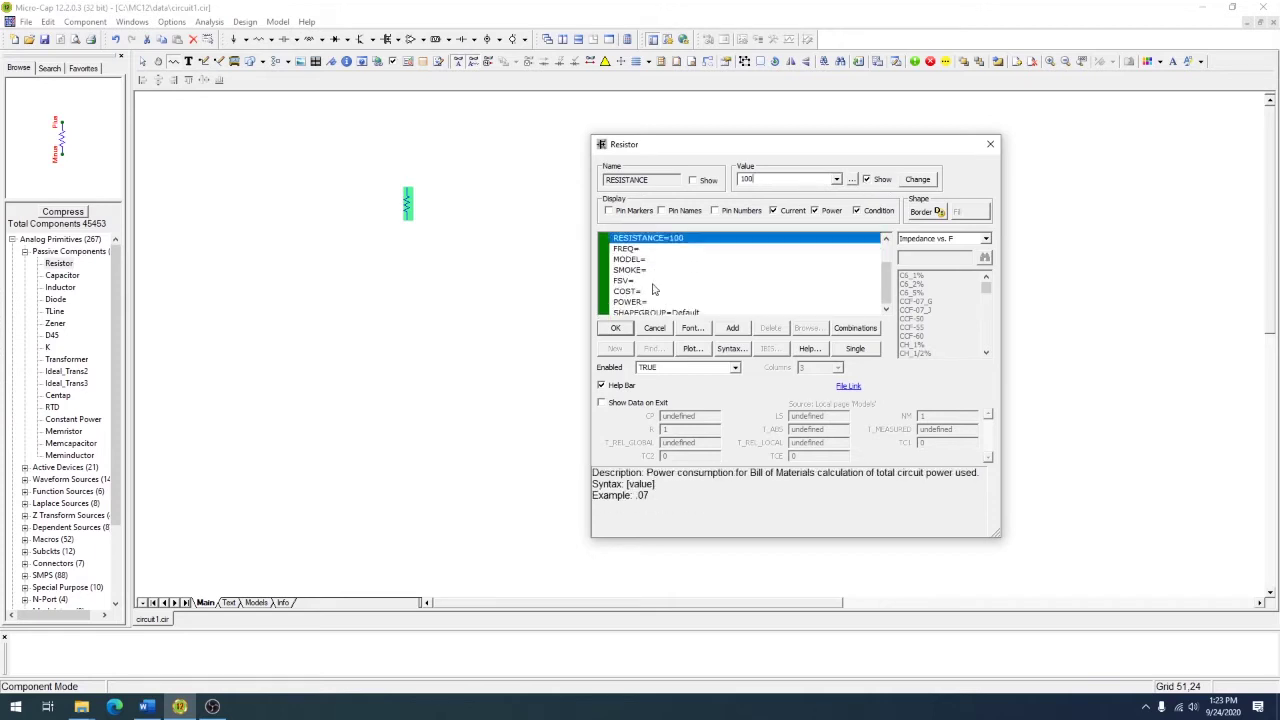
left_click(641, 271)
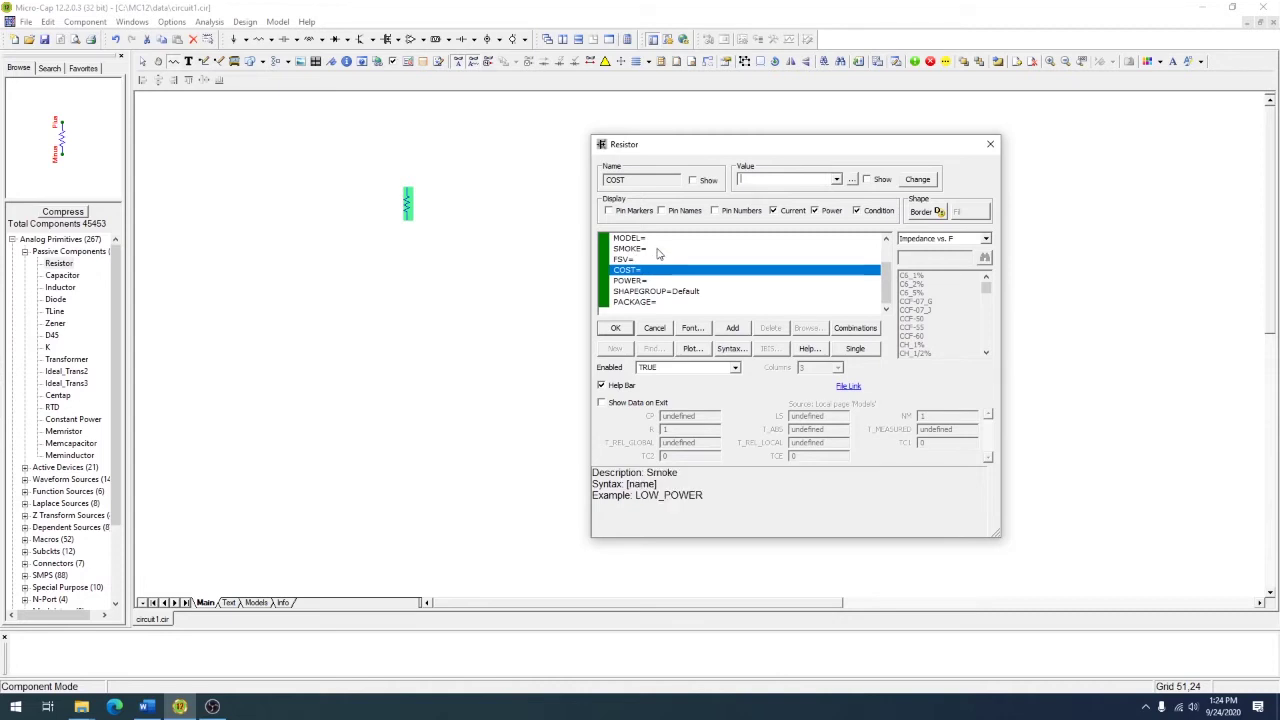
scroll(657, 257, "up", 2)
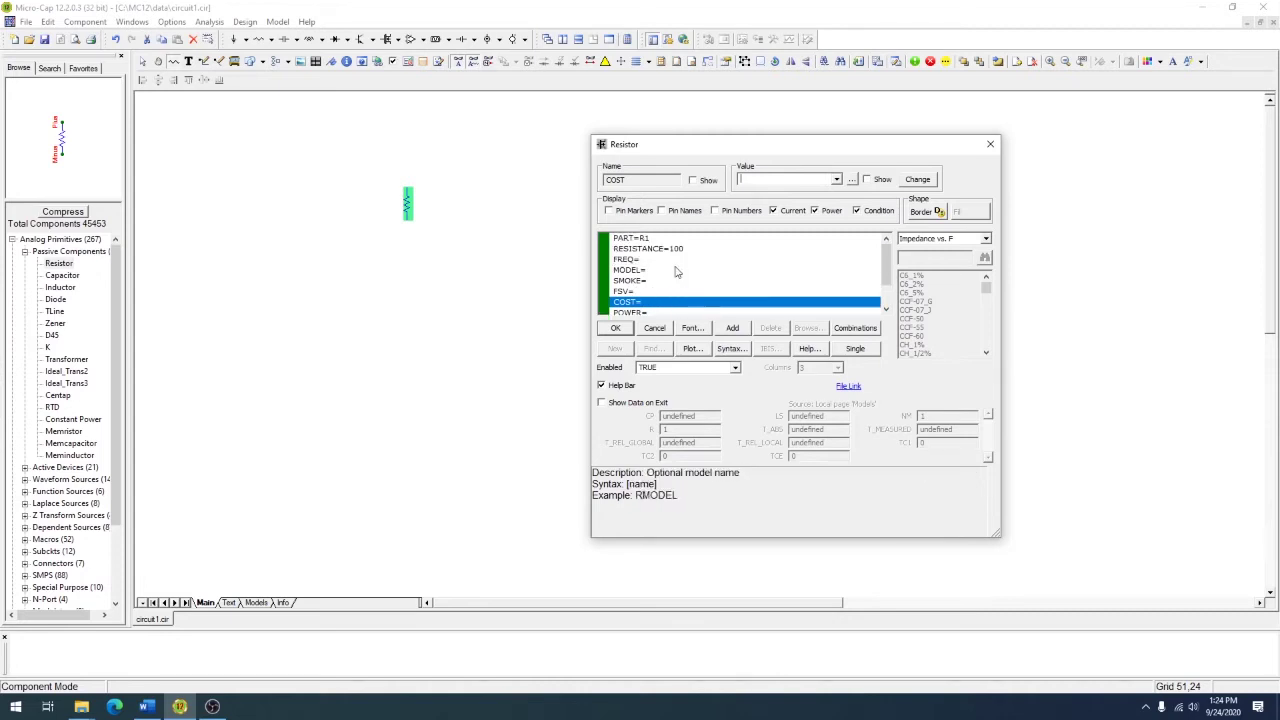
left_click(667, 270)
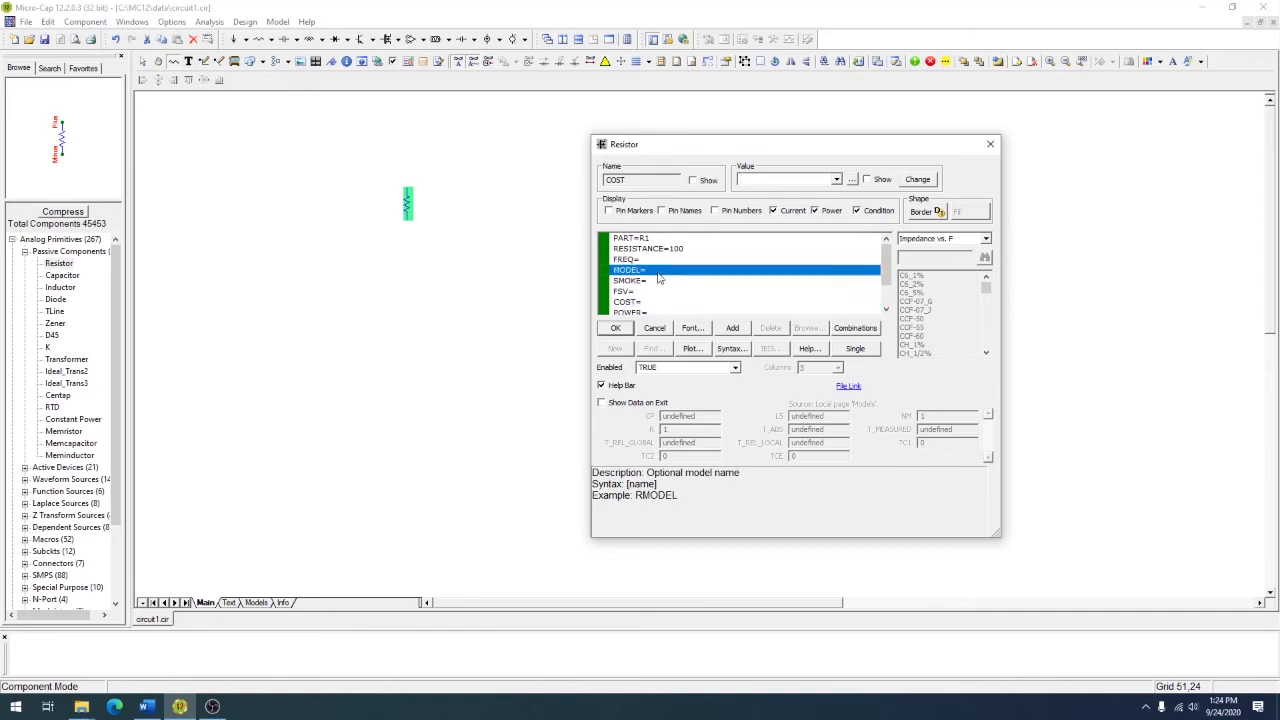
scroll(960, 322, "down", 8)
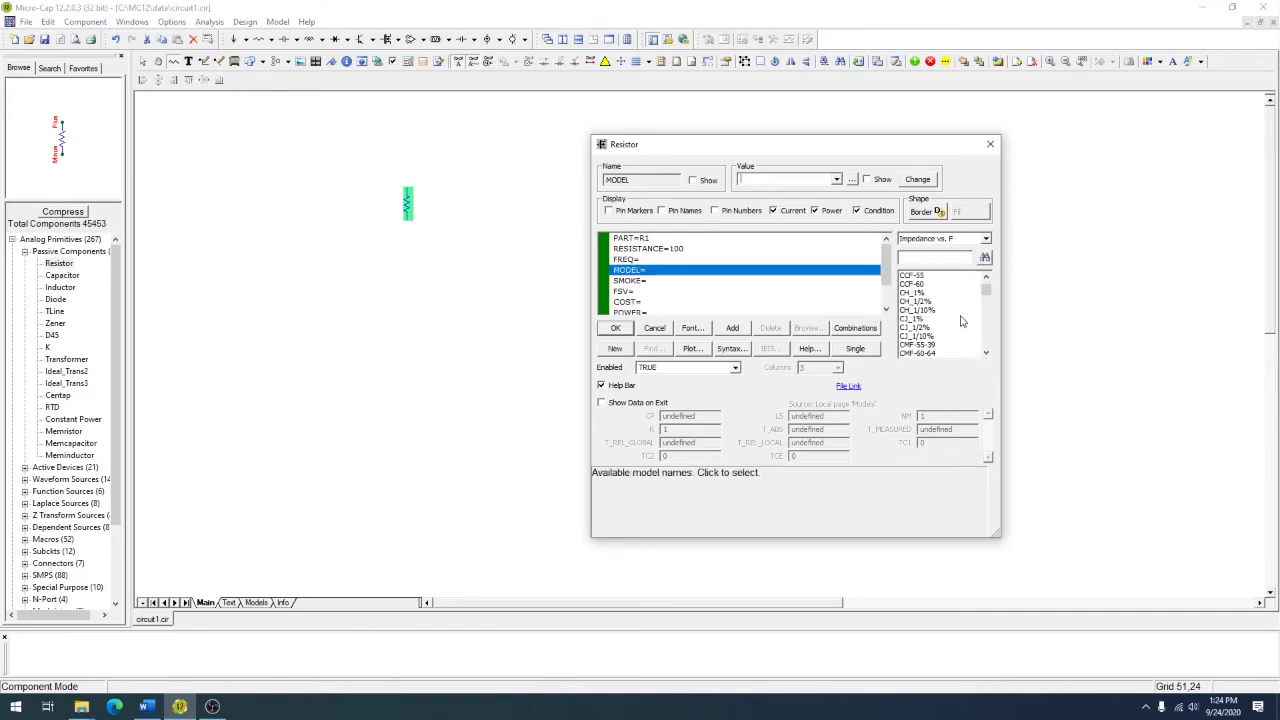
scroll(958, 322, "up", 5)
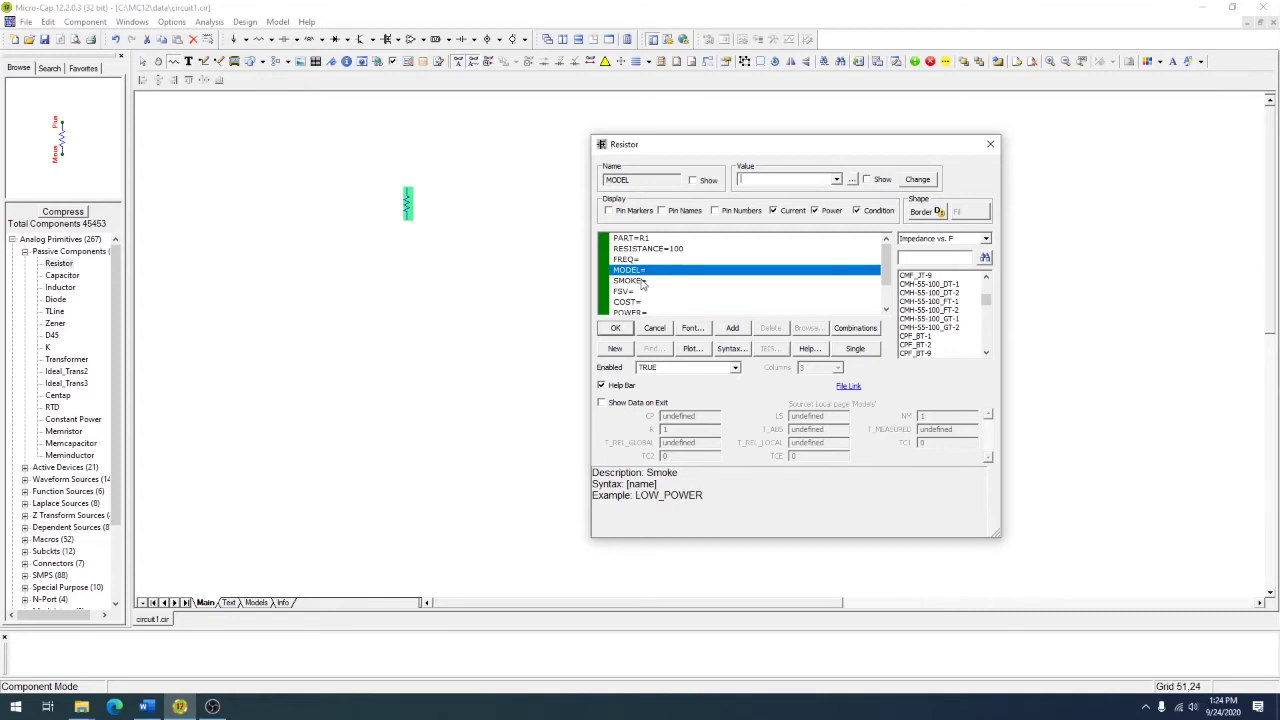
left_click(660, 250)
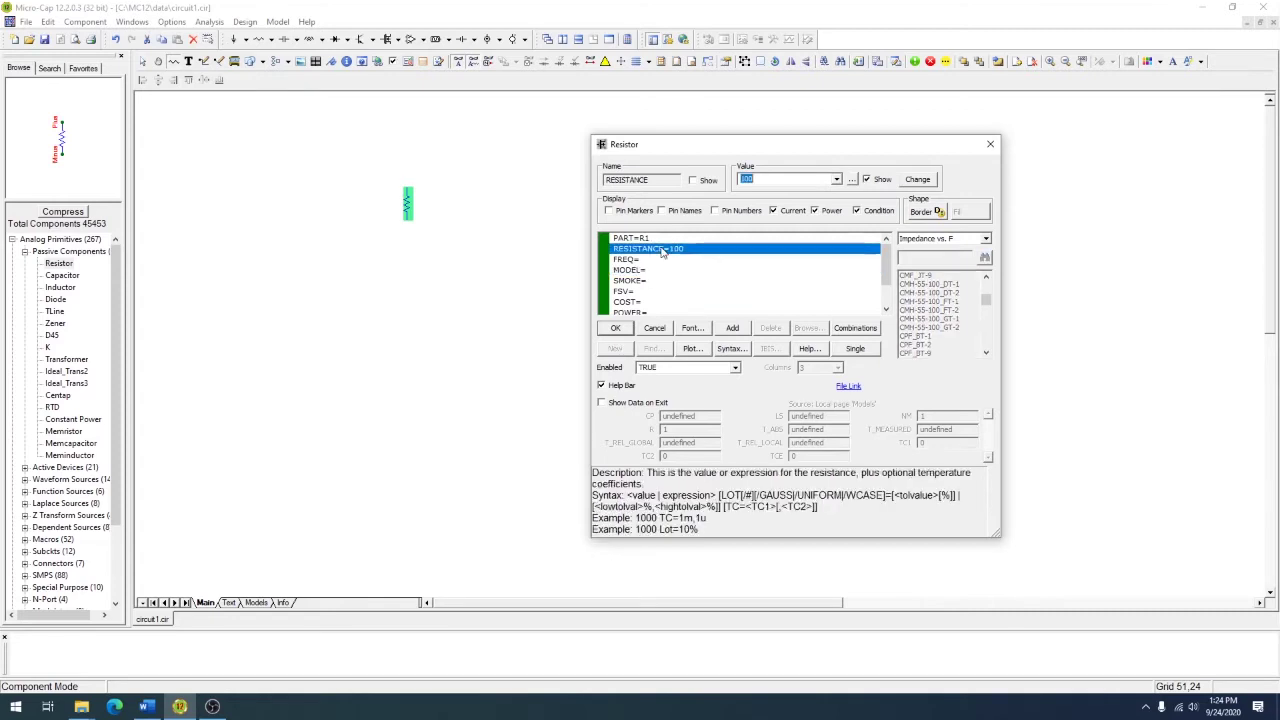
Accept R1 at 100 and place a second 100 resistor, R2, below it.
left_click(617, 330)
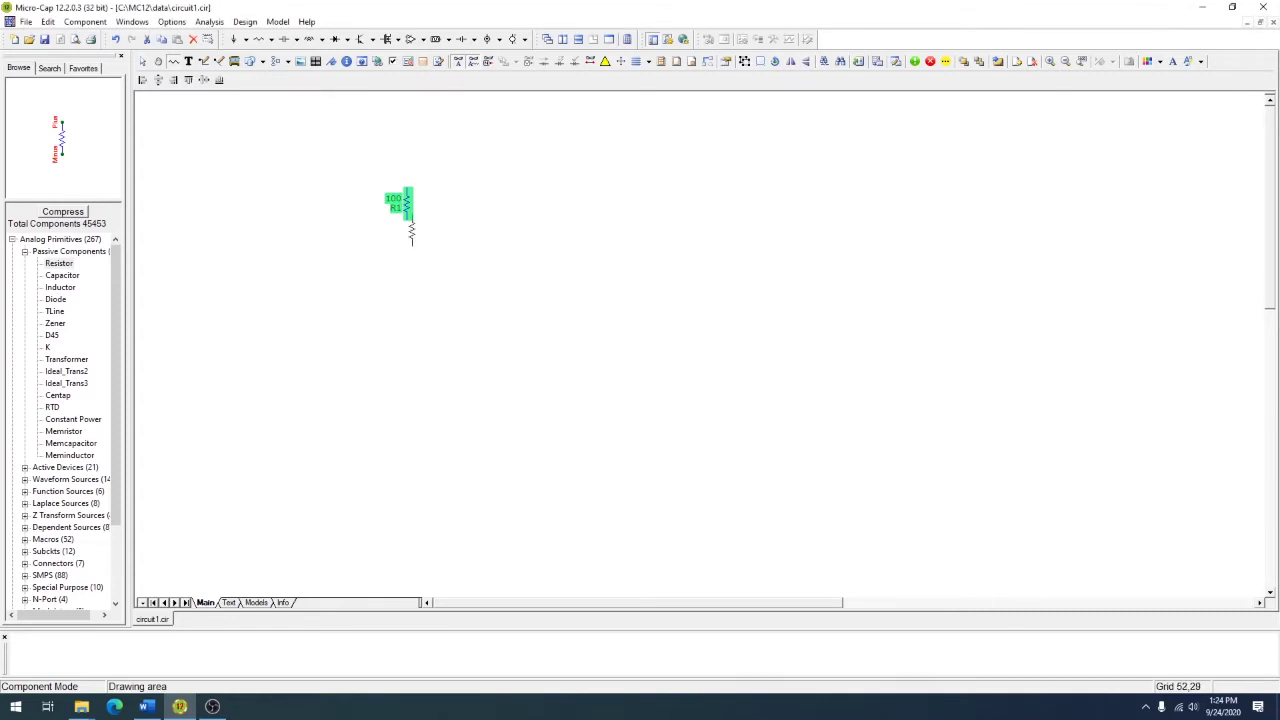
left_click(407, 252)
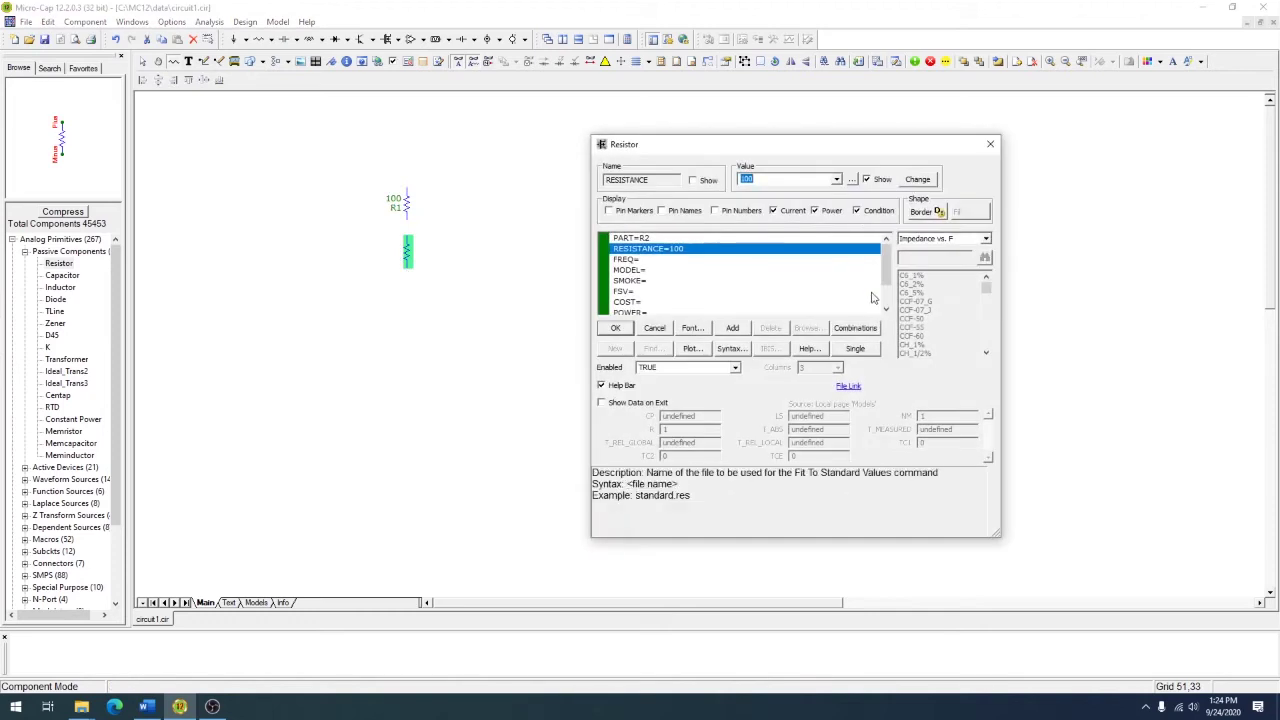
left_click(616, 330)
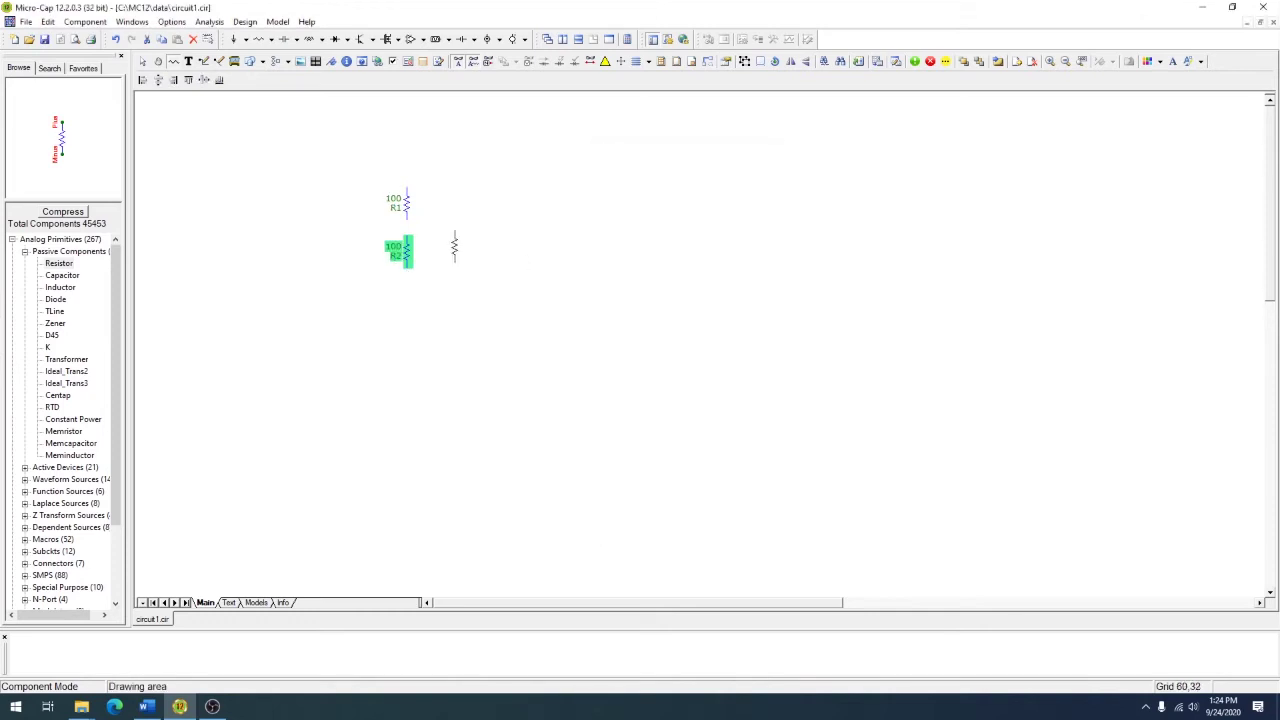
left_click(458, 295)
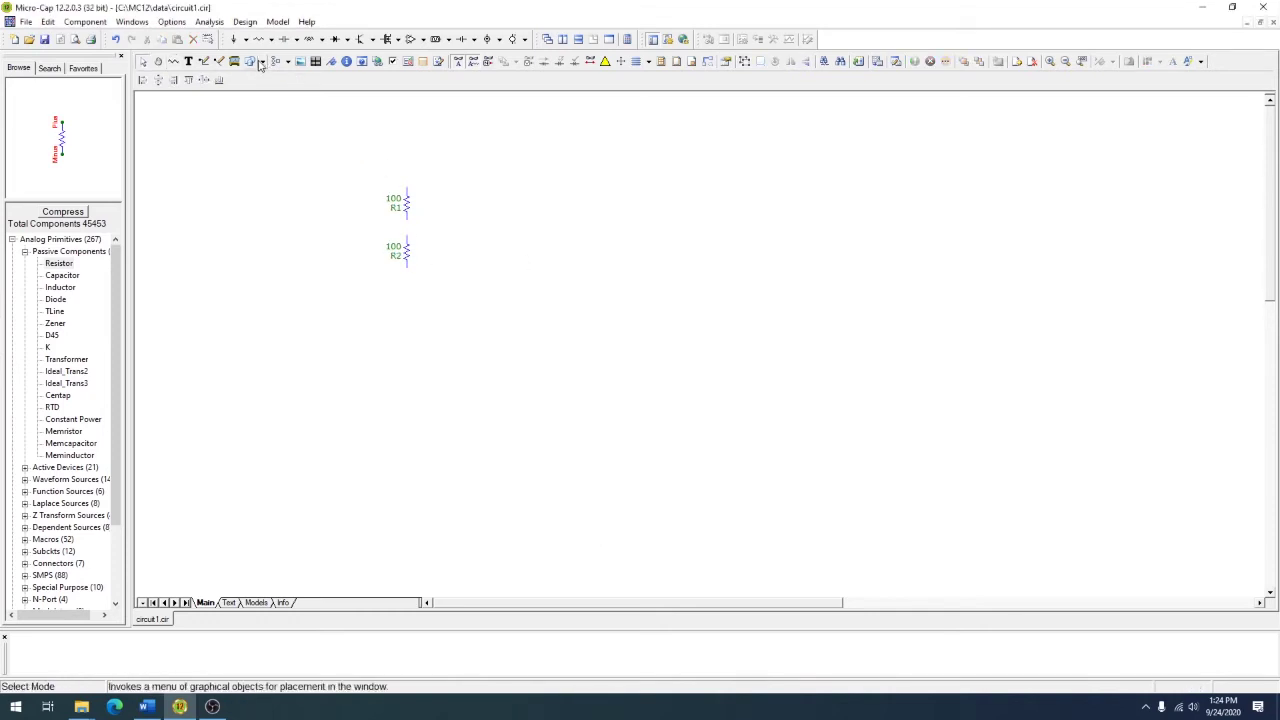
Wire R2's top pin to R1's bottom pin.
left_click(205, 61)
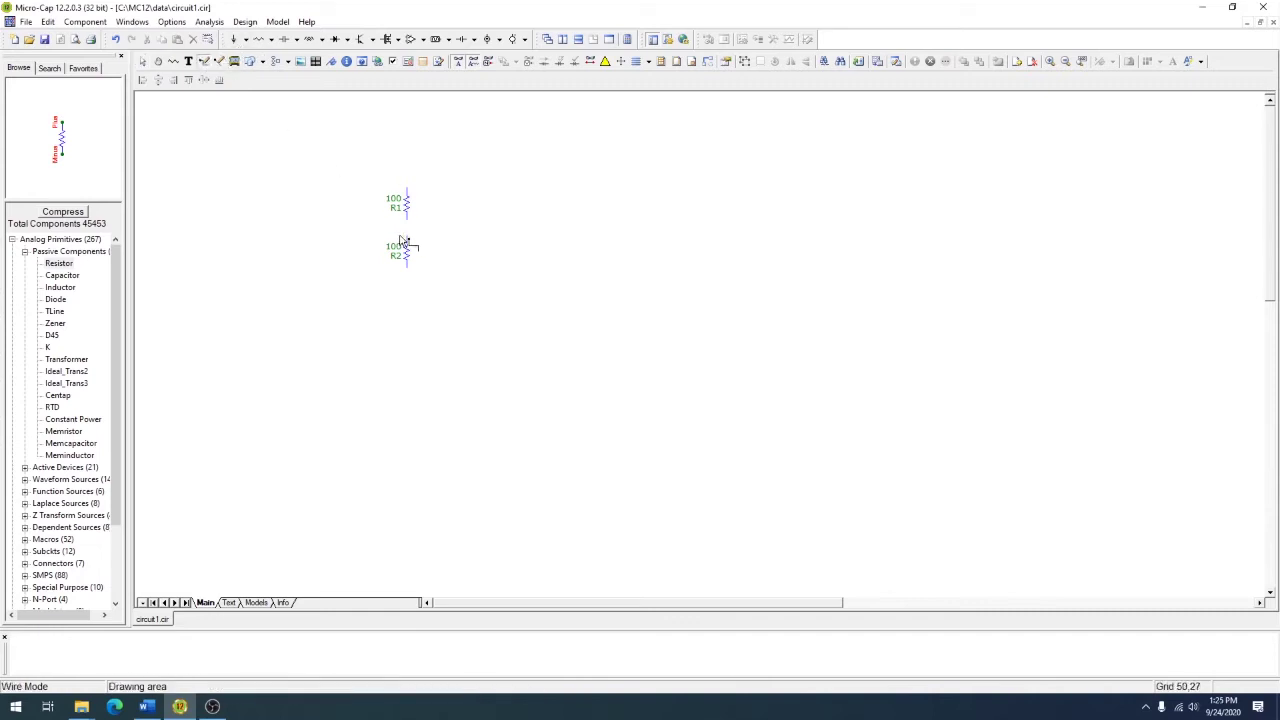
left_click_drag(407, 242, 407, 213)
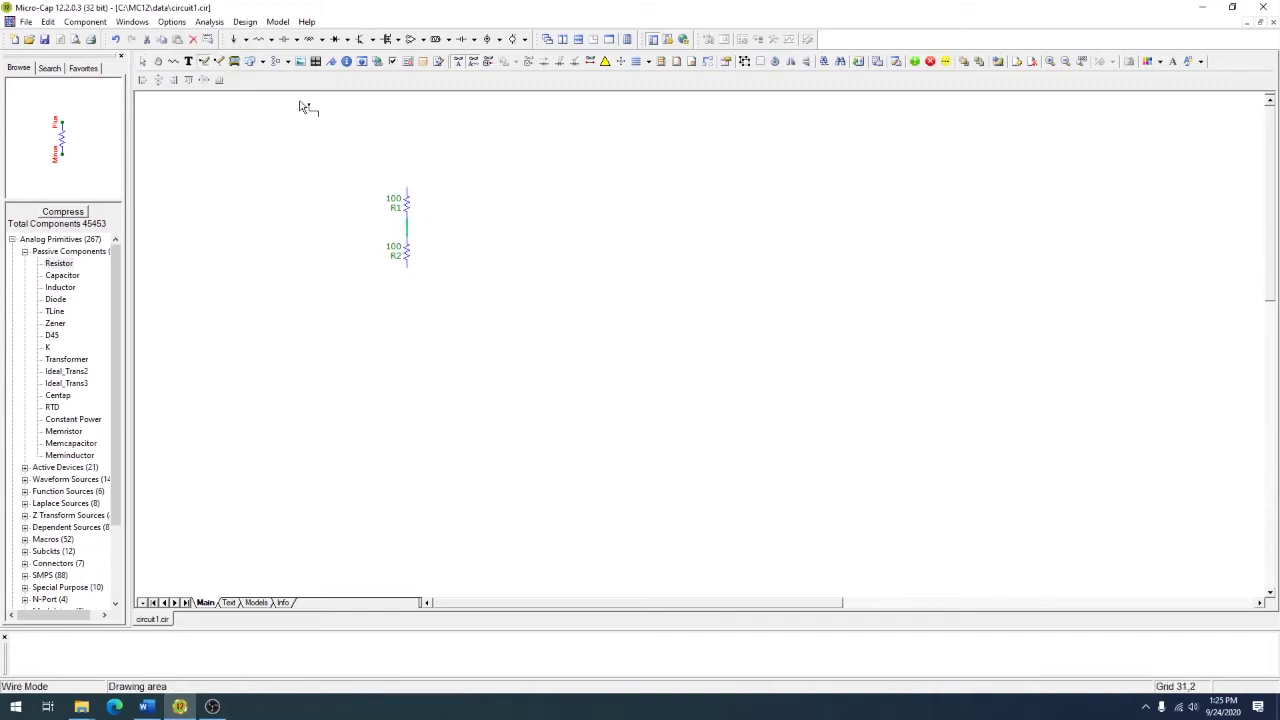
left_click(462, 40)
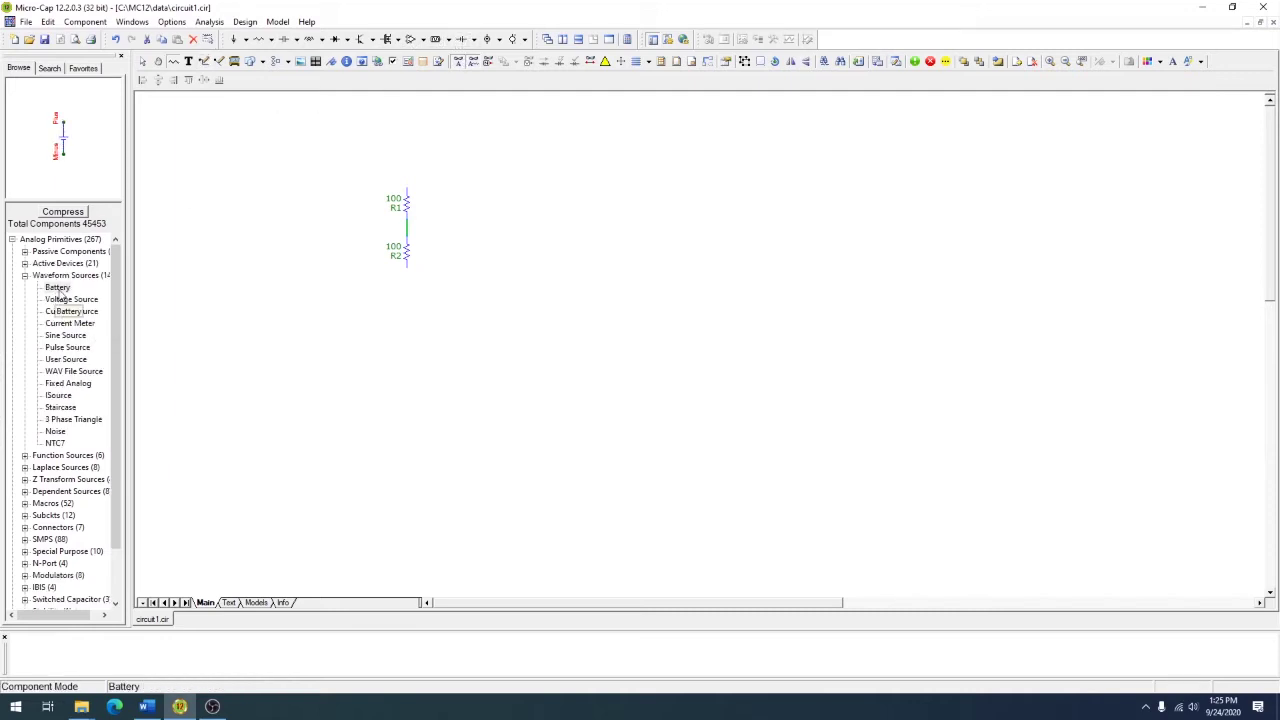
Place battery V1 left of R1 with its value blank, discarding the extra V2.
left_click(317, 220)
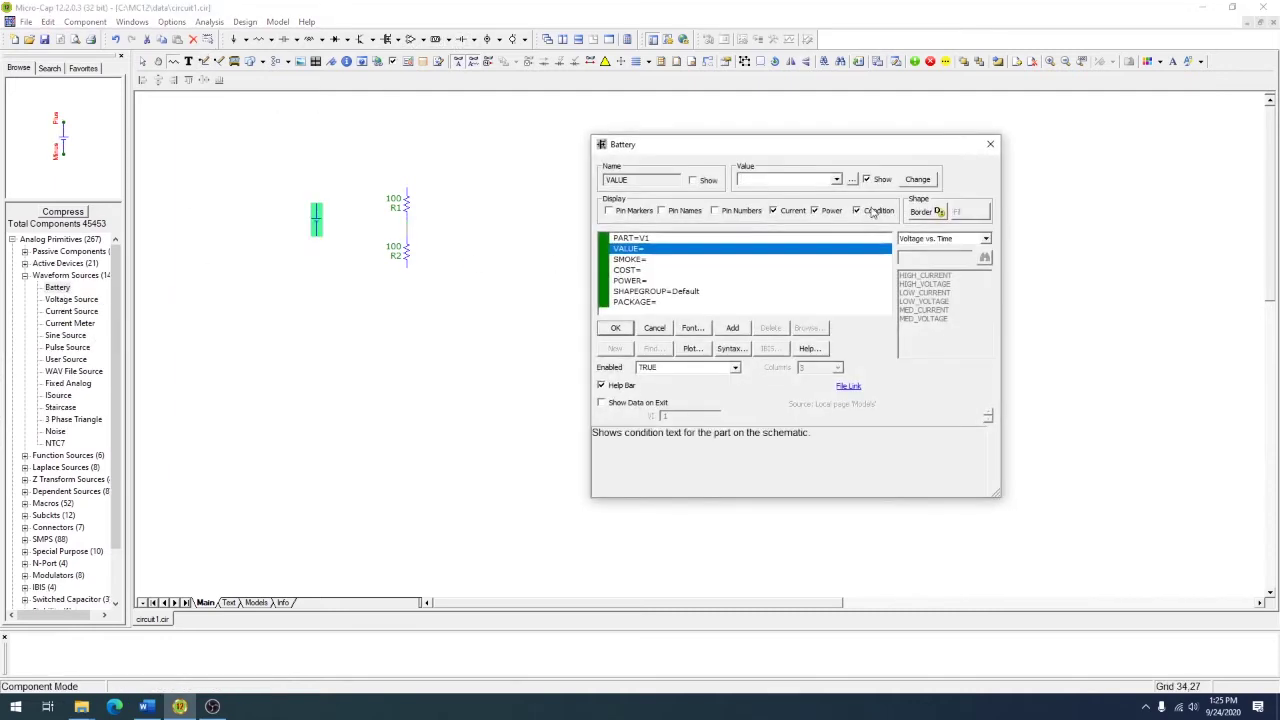
left_click(654, 328)
left_click(316, 212)
key("Return")
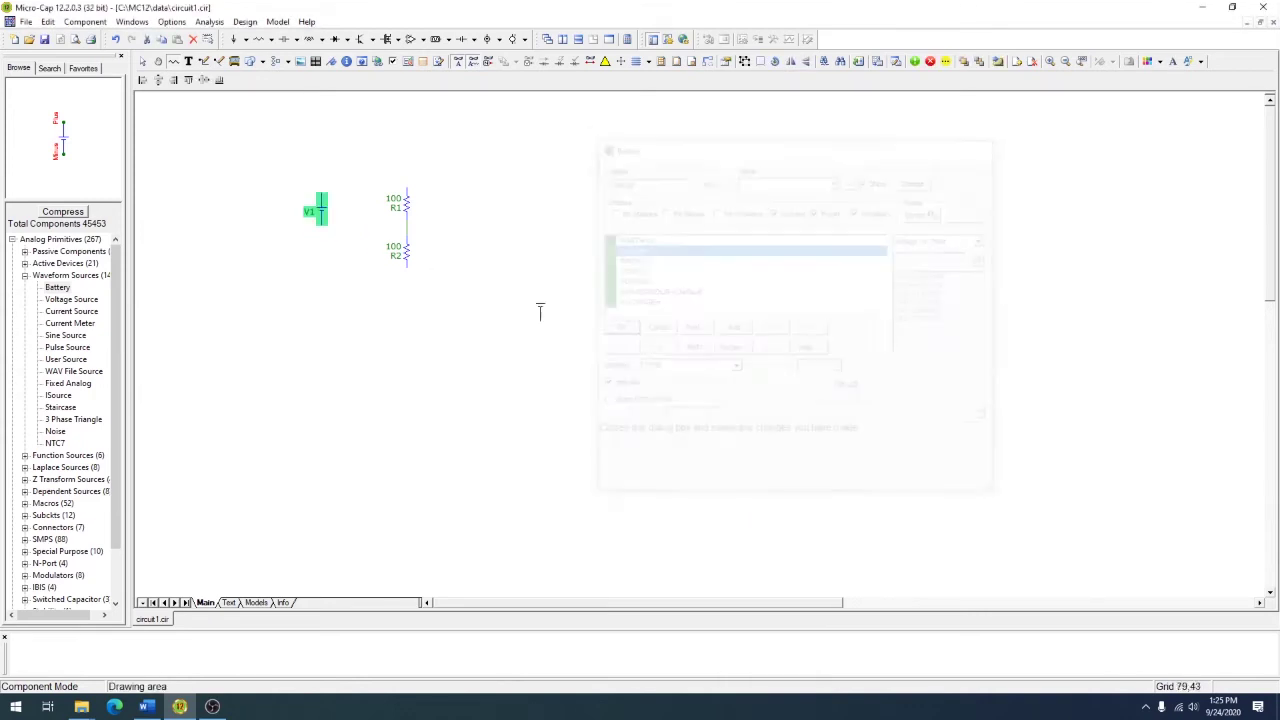
left_click(321, 238)
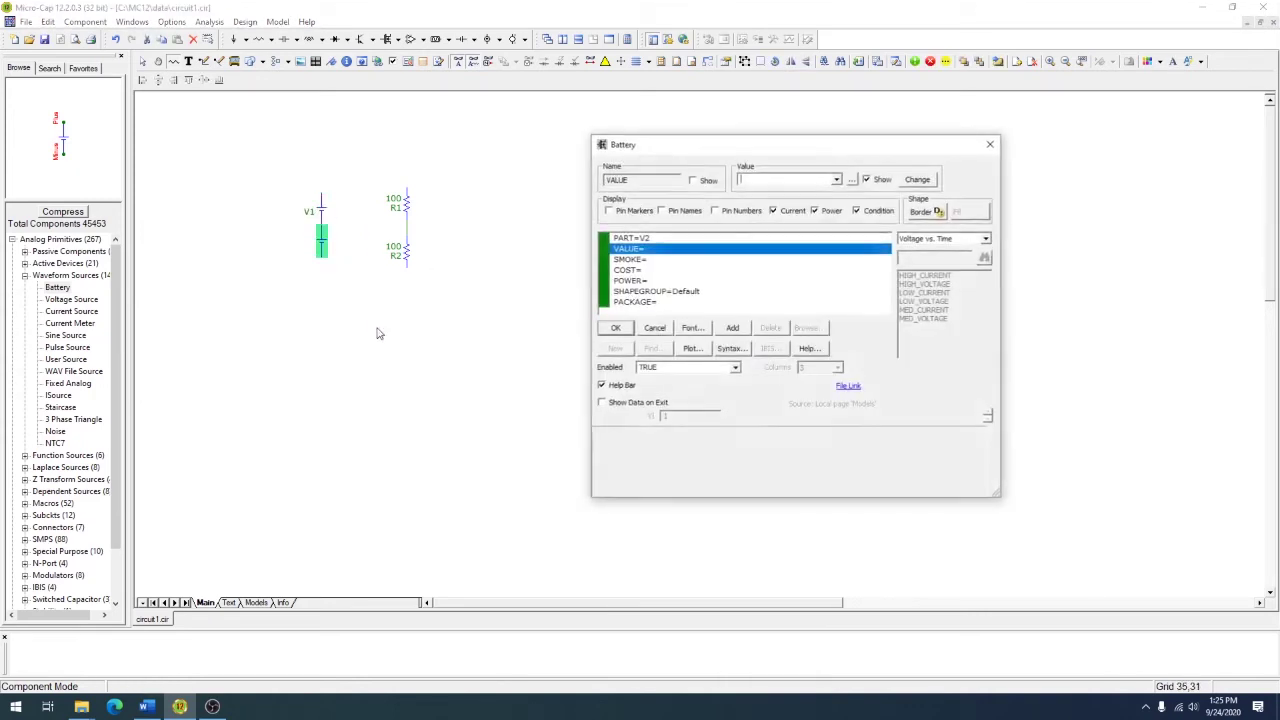
left_click(654, 328)
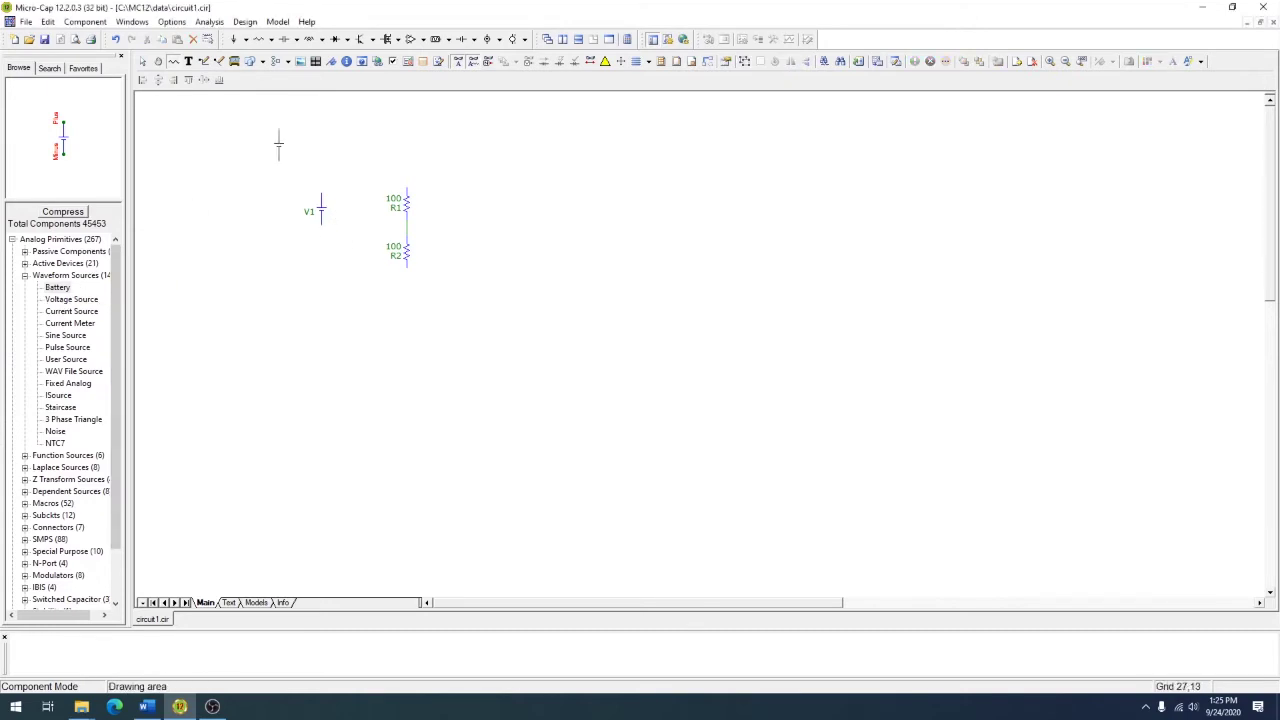
Put a ground symbol under R2 and stop placing further grounds.
left_click(235, 41)
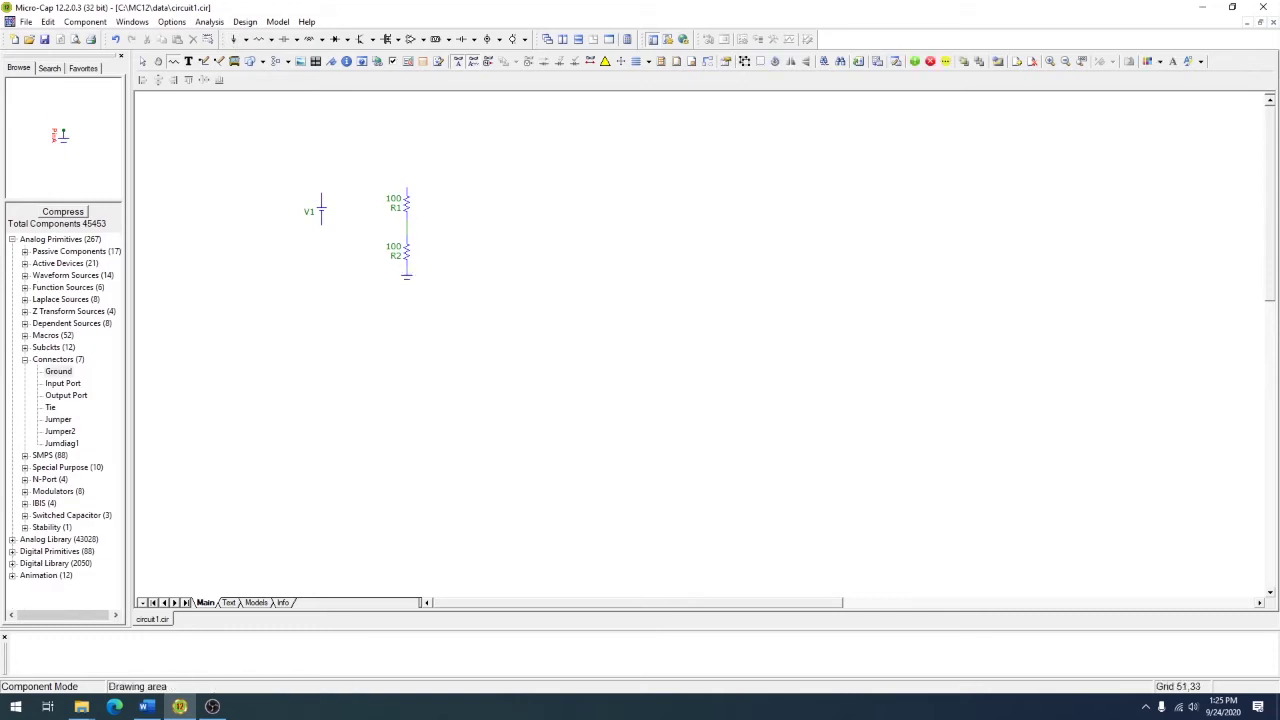
left_click(406, 276)
key("ctrl+e")
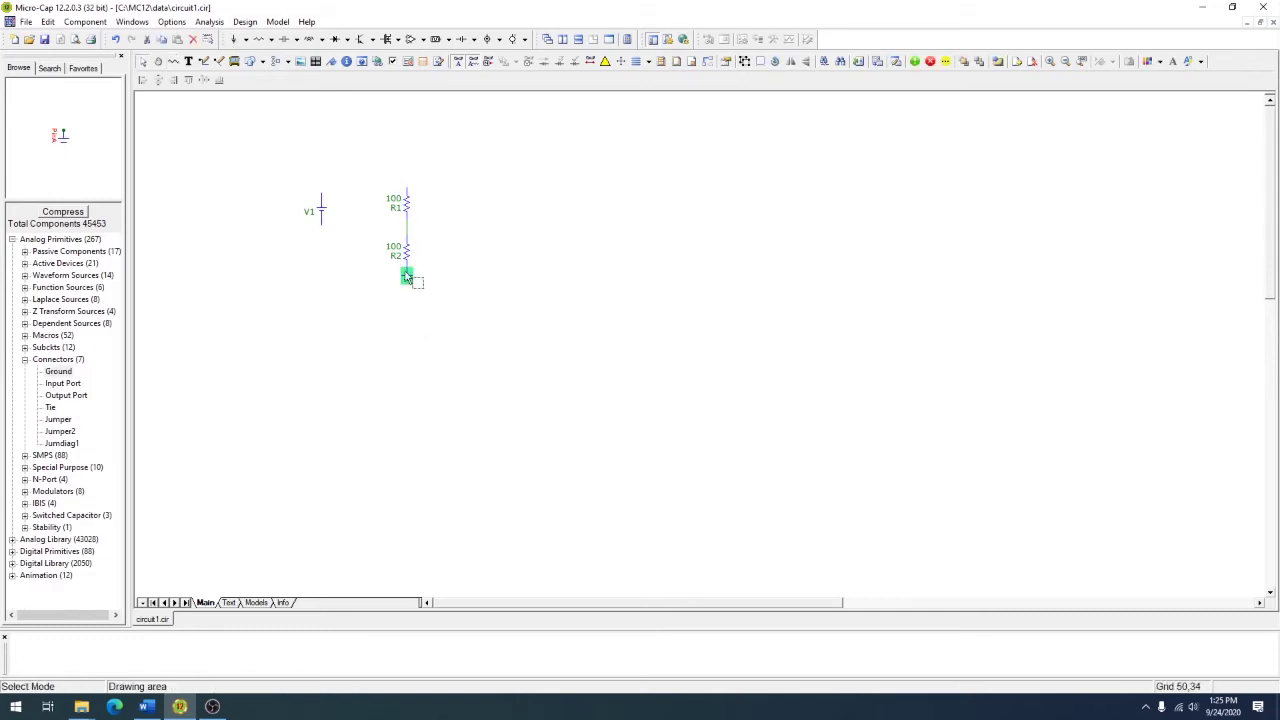
left_click_drag(409, 277, 407, 292)
left_click(488, 307)
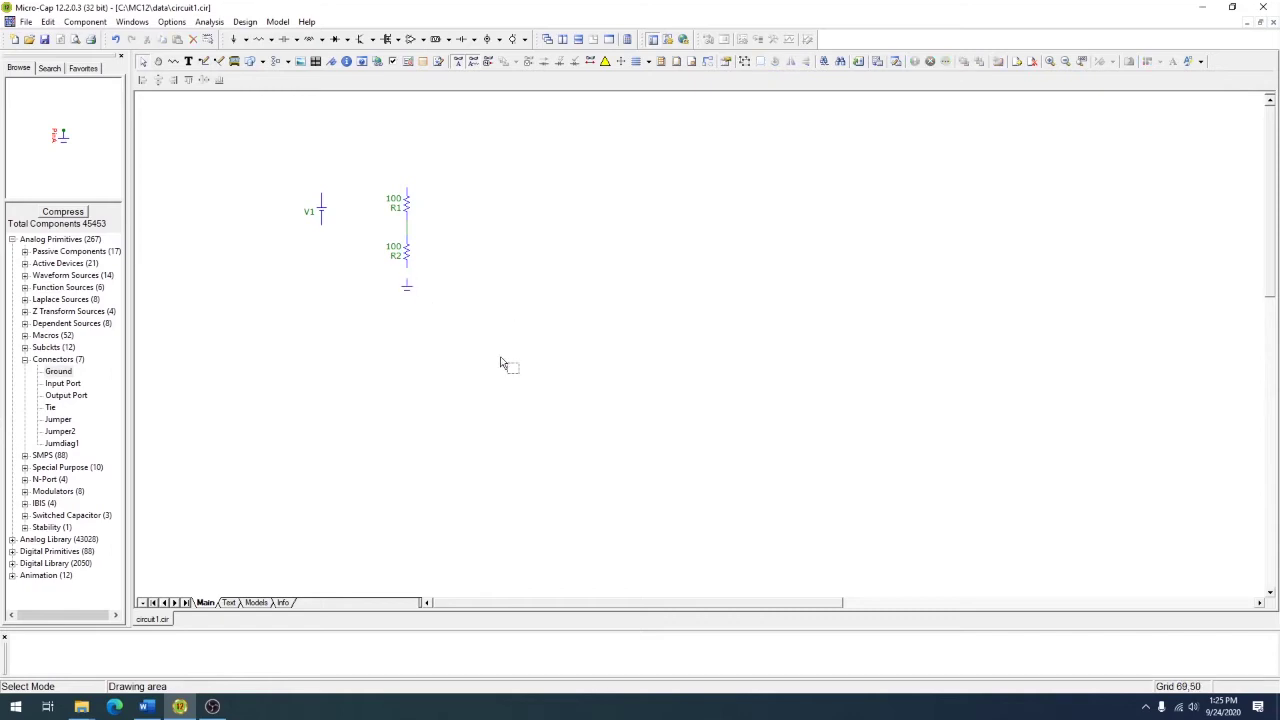
left_click(204, 61)
Wire V1's bottom to R2's bottom and V1's top to R1's top.
mouse_move(322, 229)
left_mouse_down()
mouse_move(335, 255)
mouse_move(409, 273)
left_mouse_up()
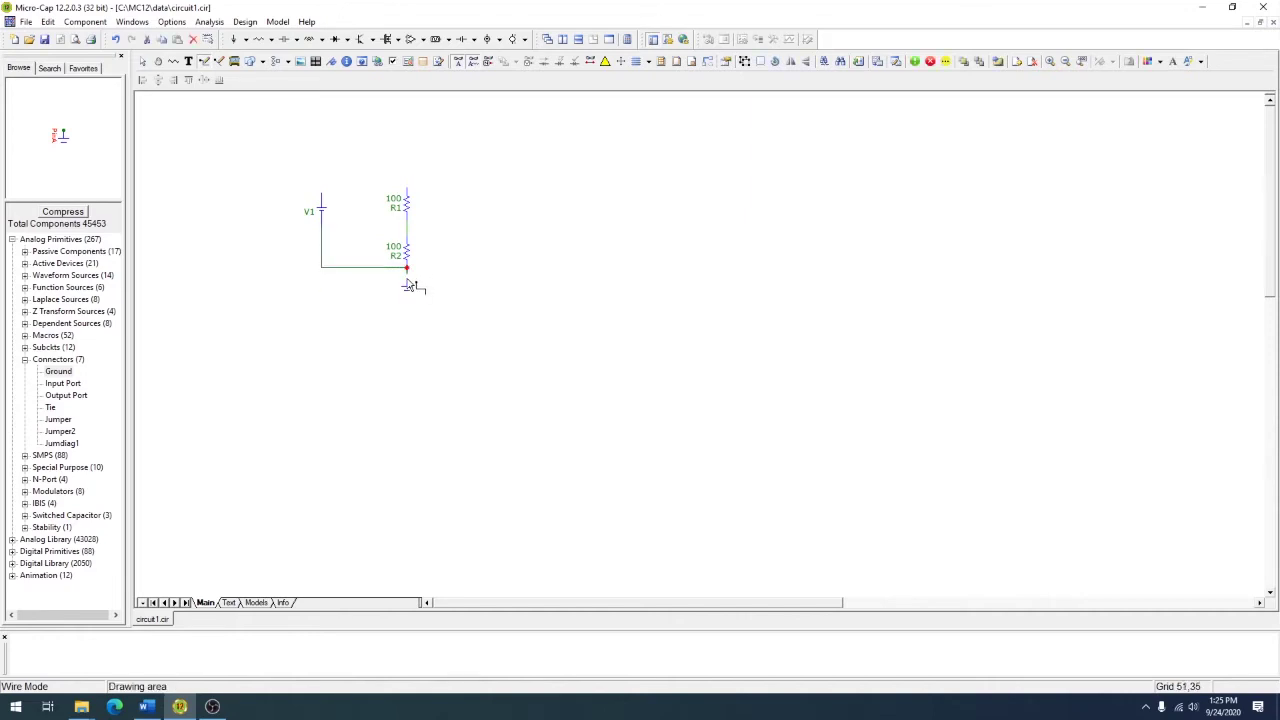
left_click(408, 284)
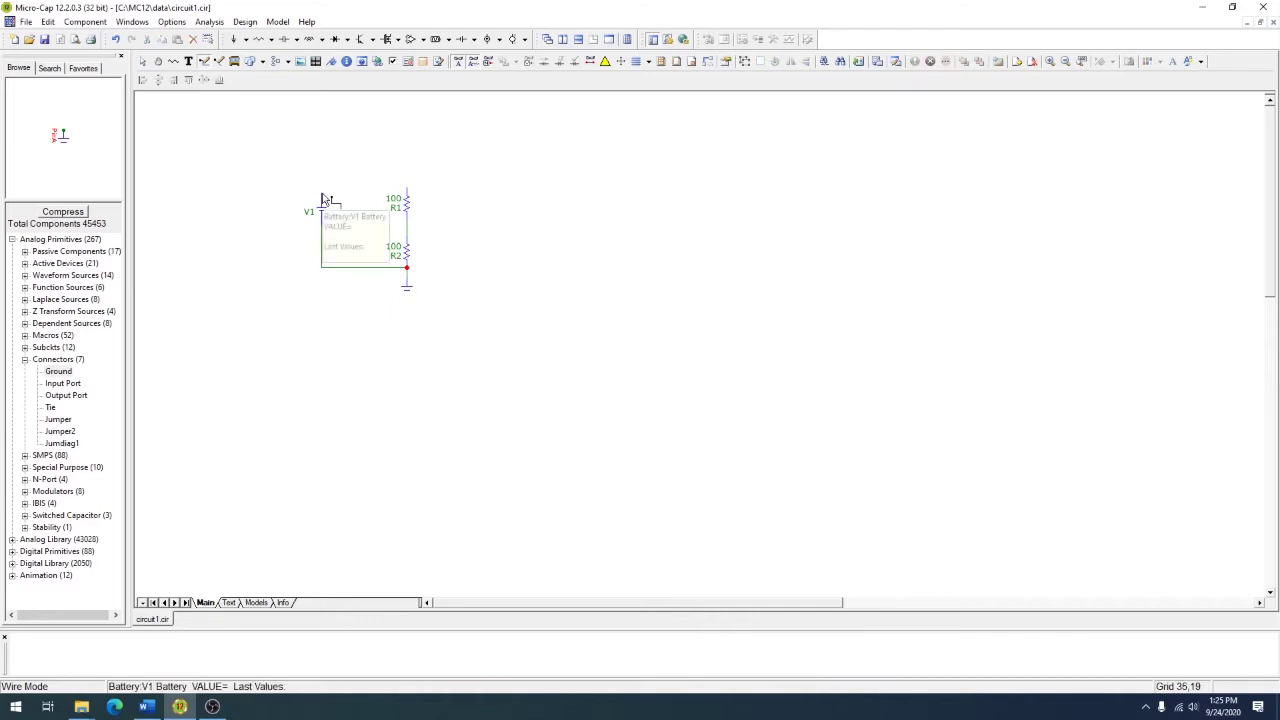
left_click_drag(322, 198, 322, 177)
left_click_drag(405, 184, 408, 186)
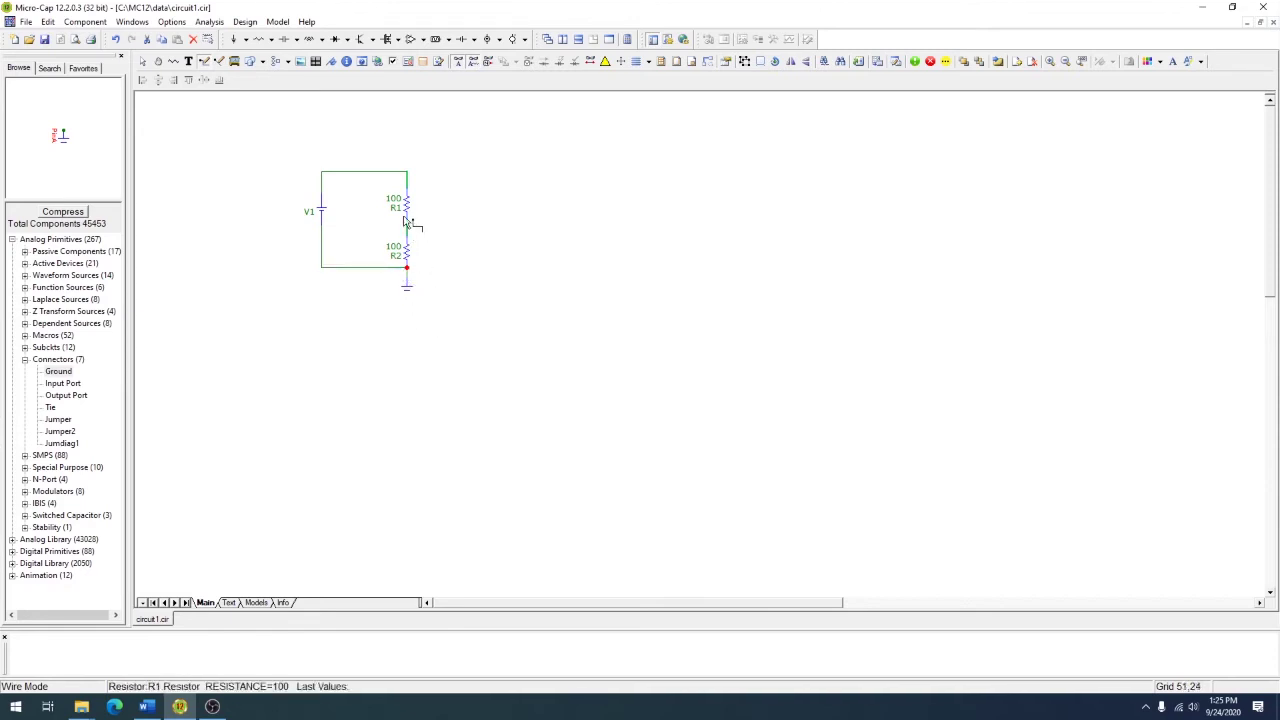
key("ctrl+e")
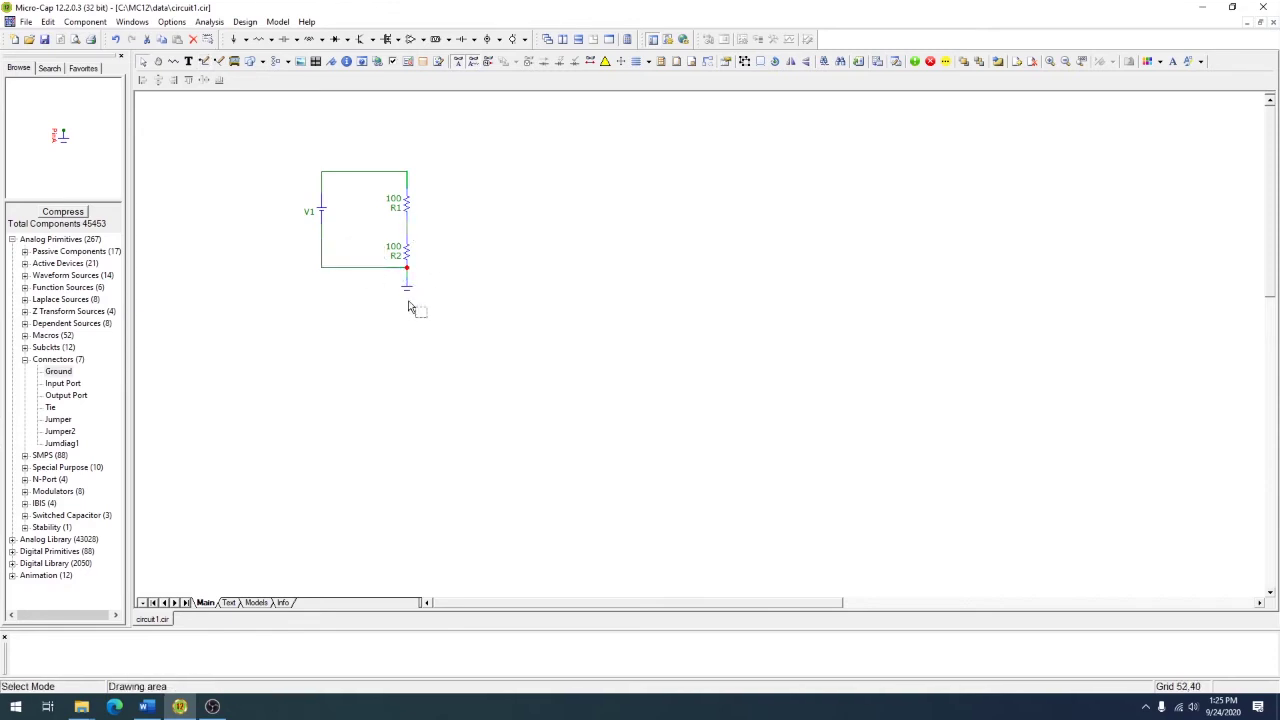
left_click(408, 285)
left_click_drag(463, 340, 349, 129)
left_click_drag(407, 212, 657, 266)
left_click(651, 257)
key("Delete")
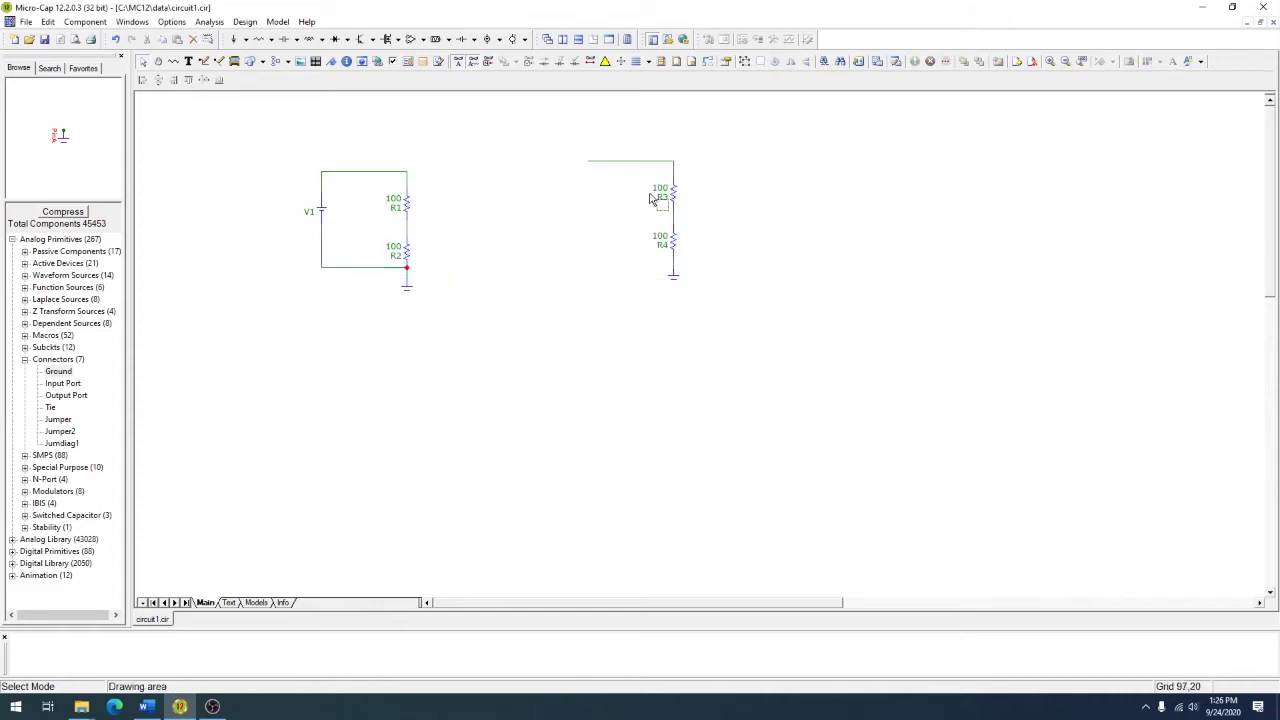
left_click(643, 161)
key("Delete")
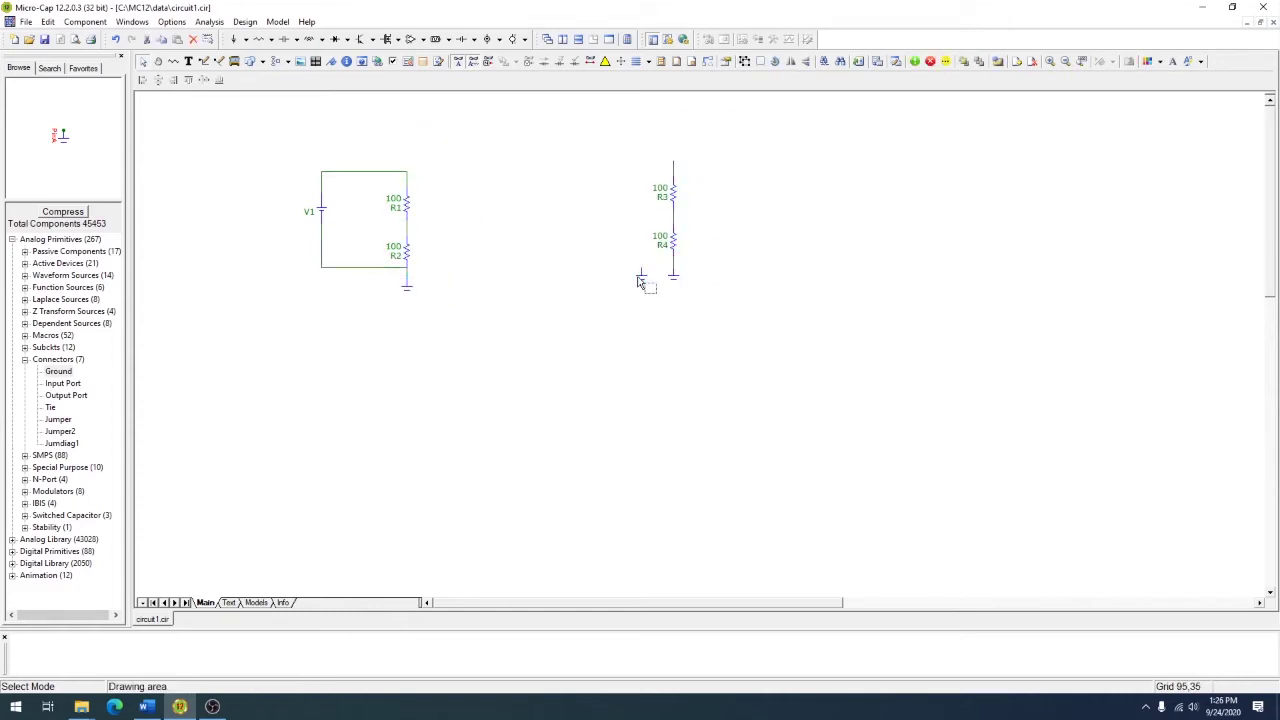
left_click_drag(638, 281, 612, 282)
key("ctrl+v")
left_click(601, 328)
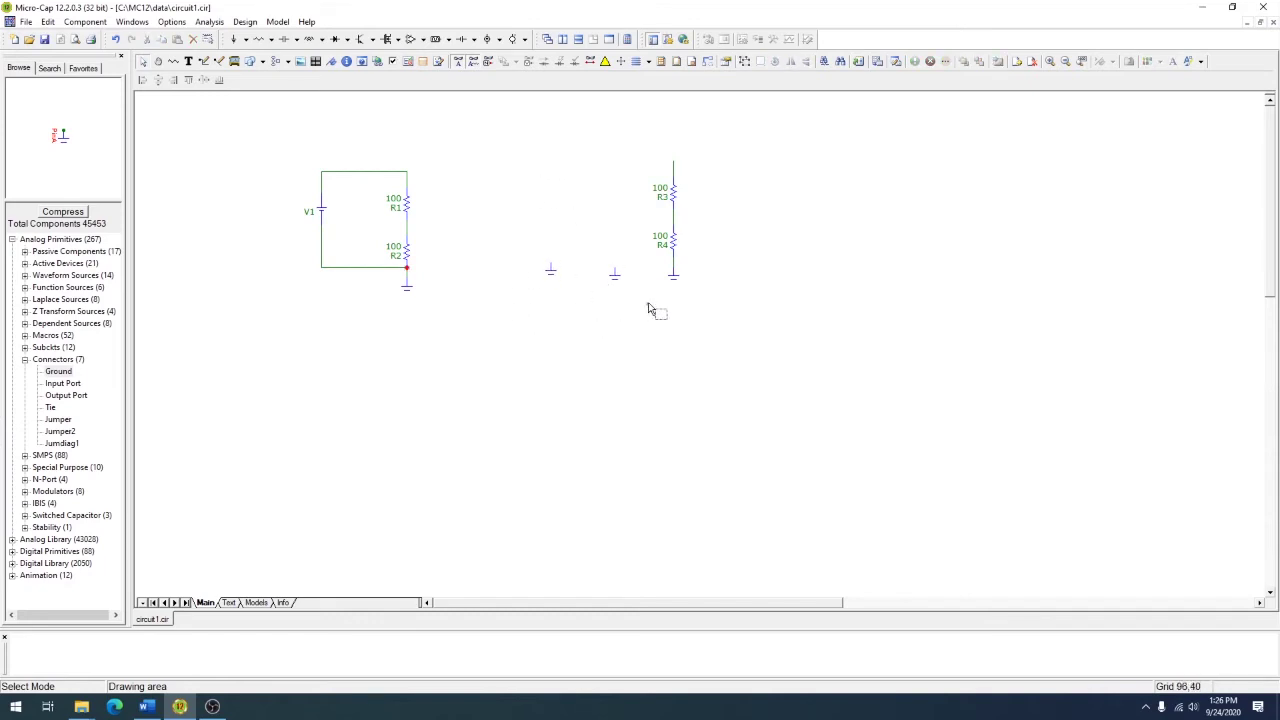
left_click_drag(648, 309, 512, 250)
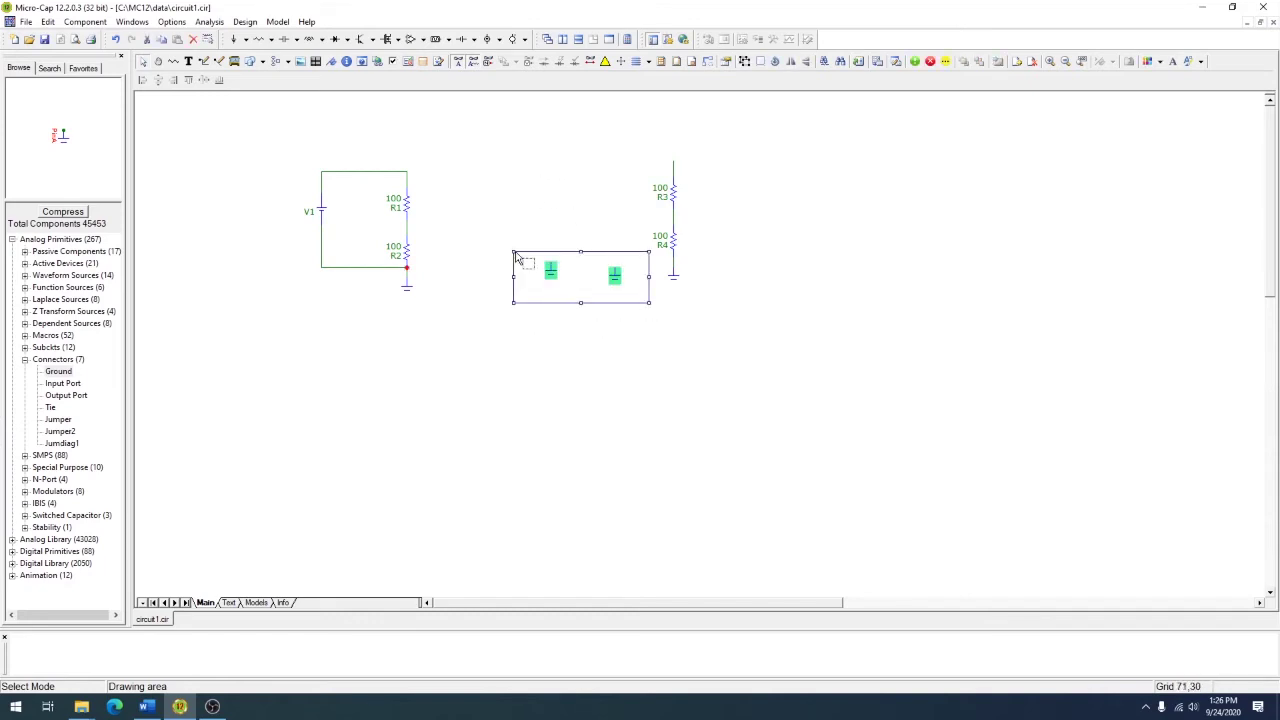
left_click(663, 316)
left_click_drag(730, 335, 631, 140)
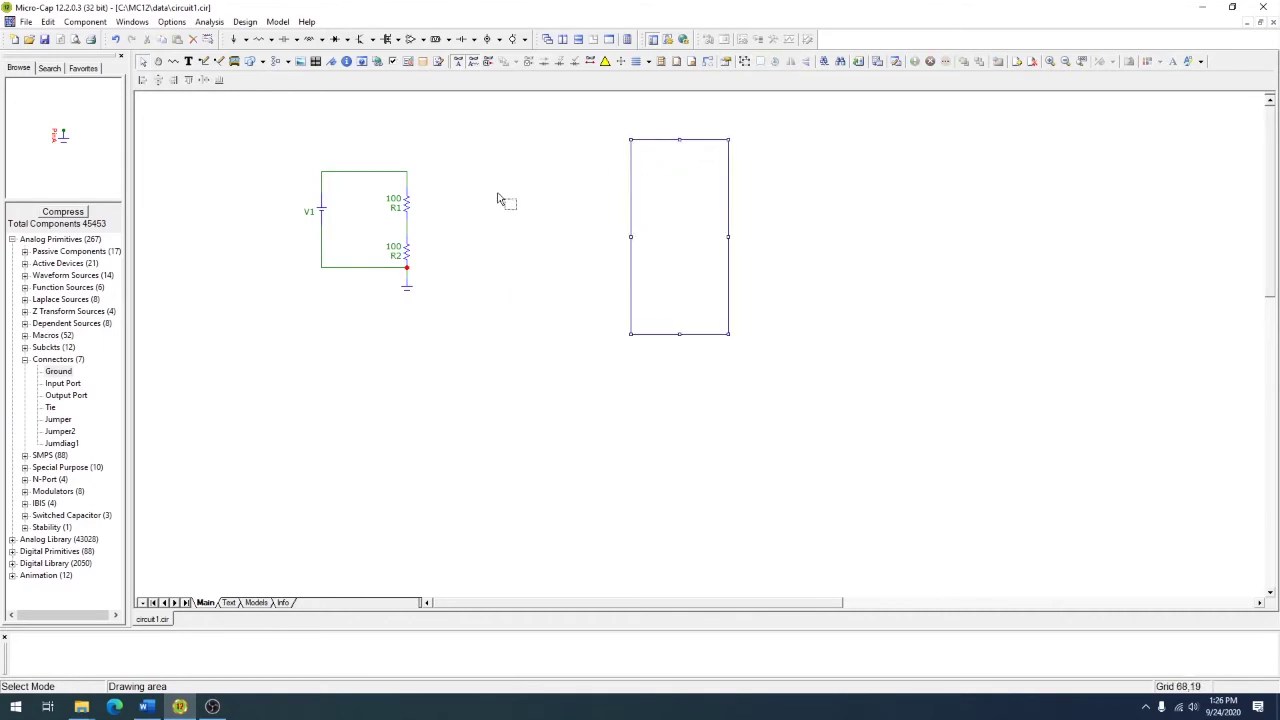
left_click(497, 198)
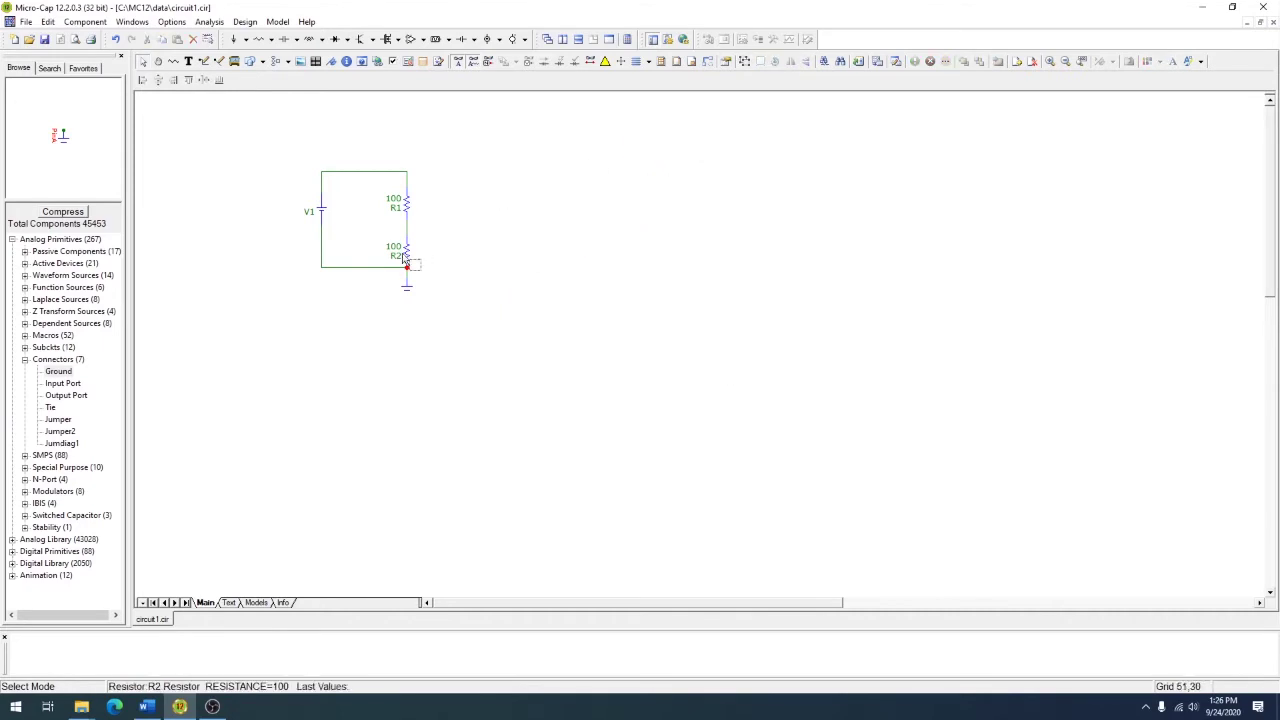
Name the top wire's node IN.
double_click(353, 174)
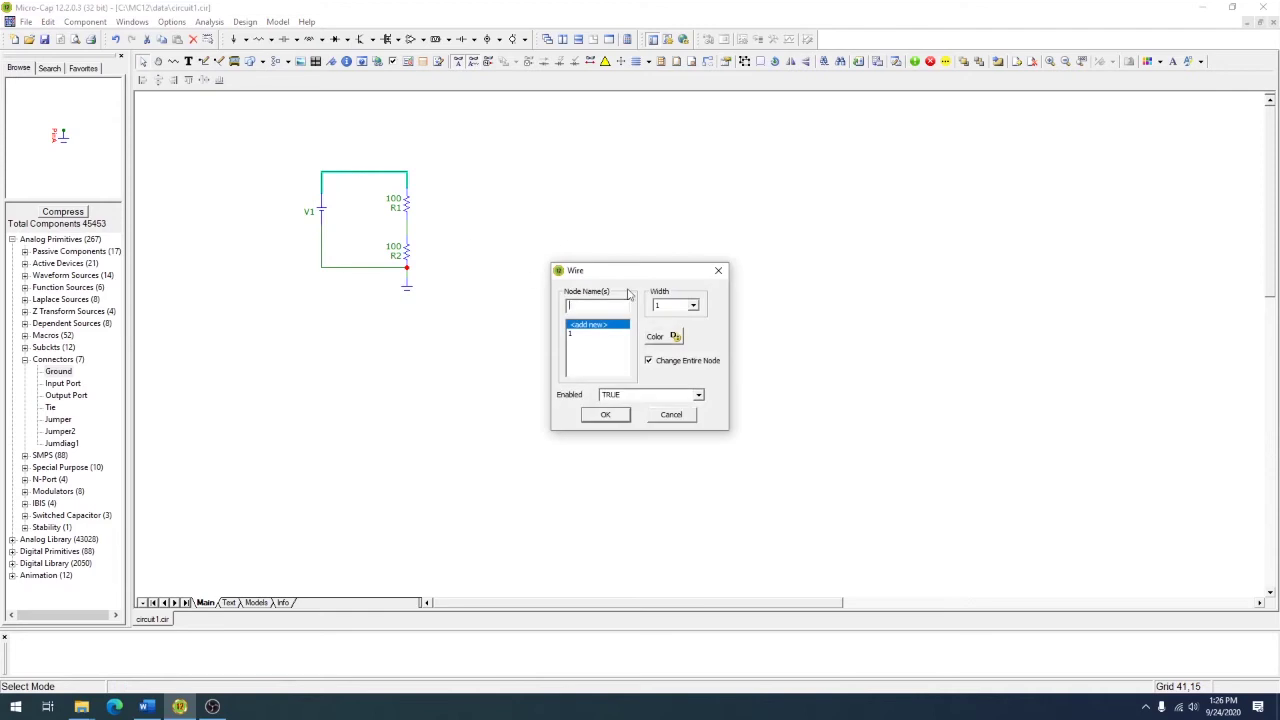
type("IN")
key("Return")
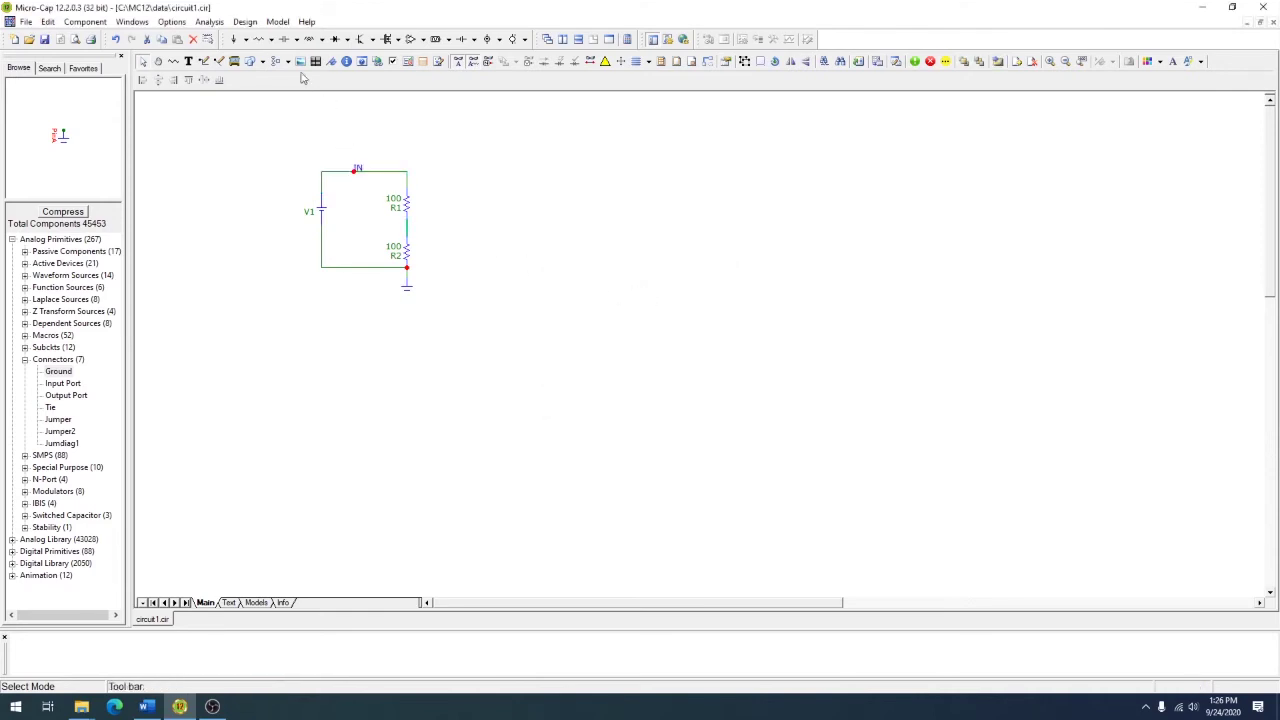
Draw an output wire right from the R1–R2 junction and name its node OUT.
left_click(204, 61)
left_click_drag(407, 230, 487, 229)
key("ctrl+e")
left_click(489, 232)
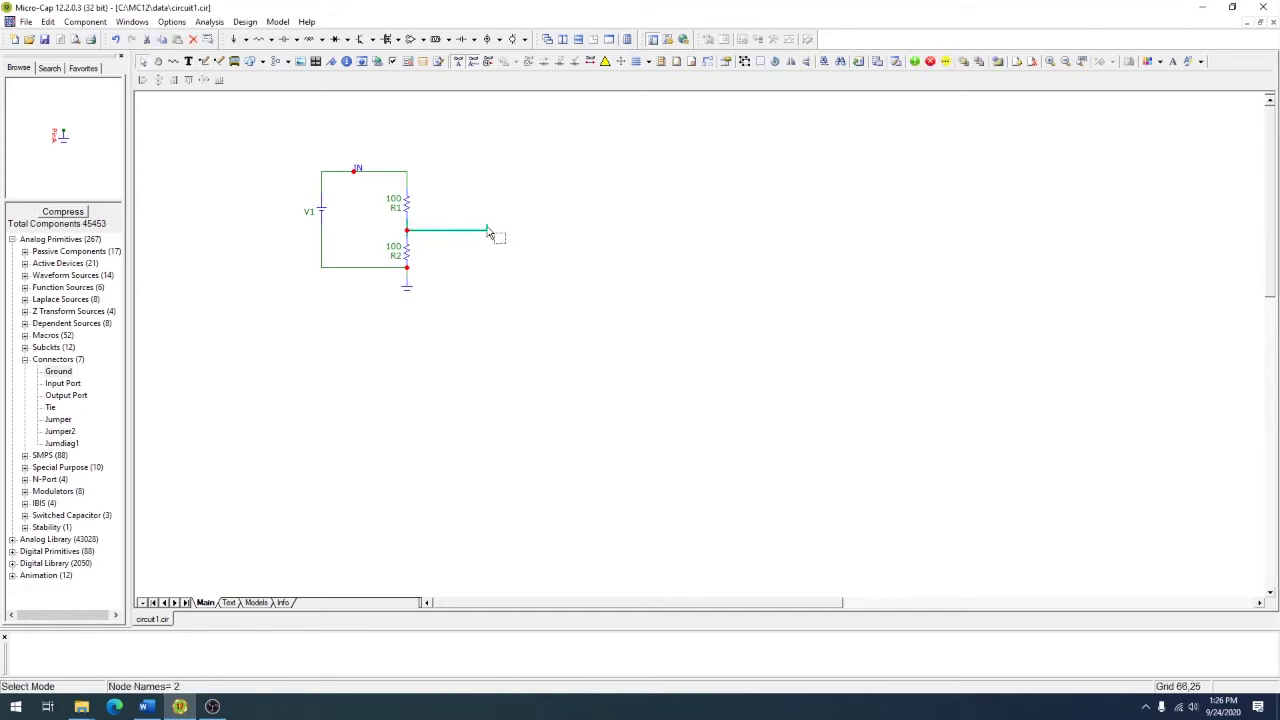
double_click(480, 232)
type("OUT")
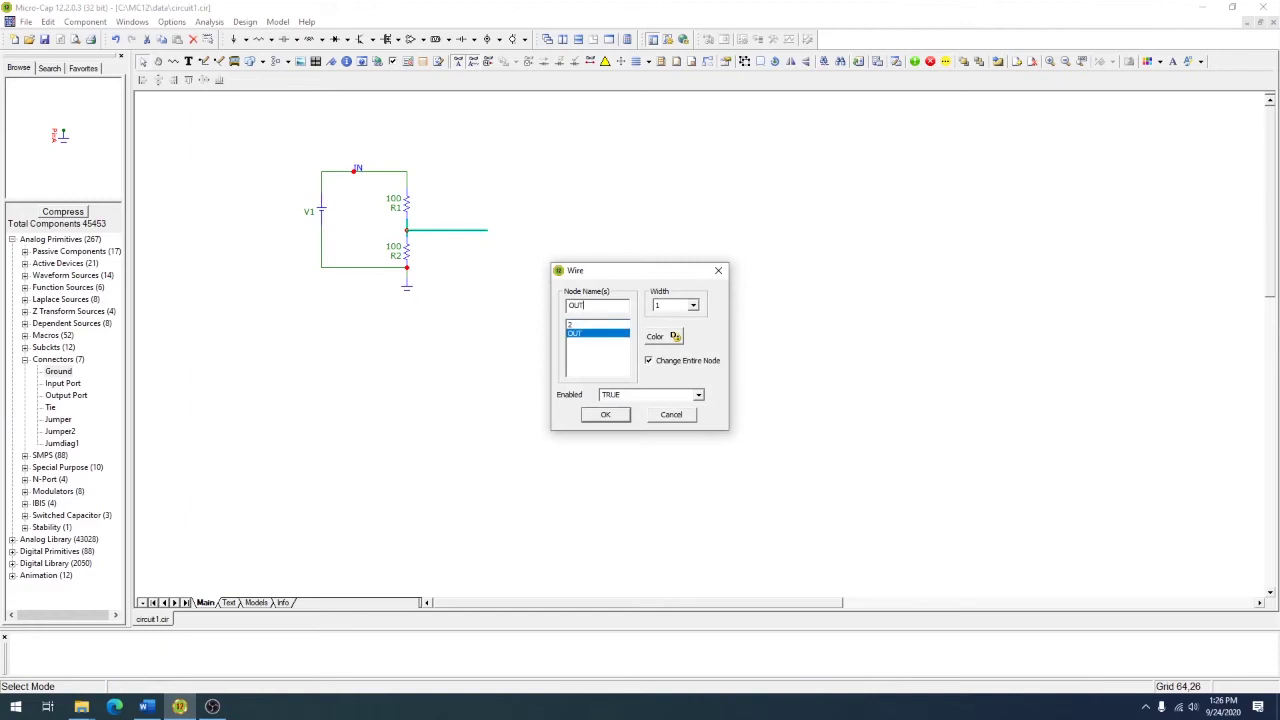
key("Return")
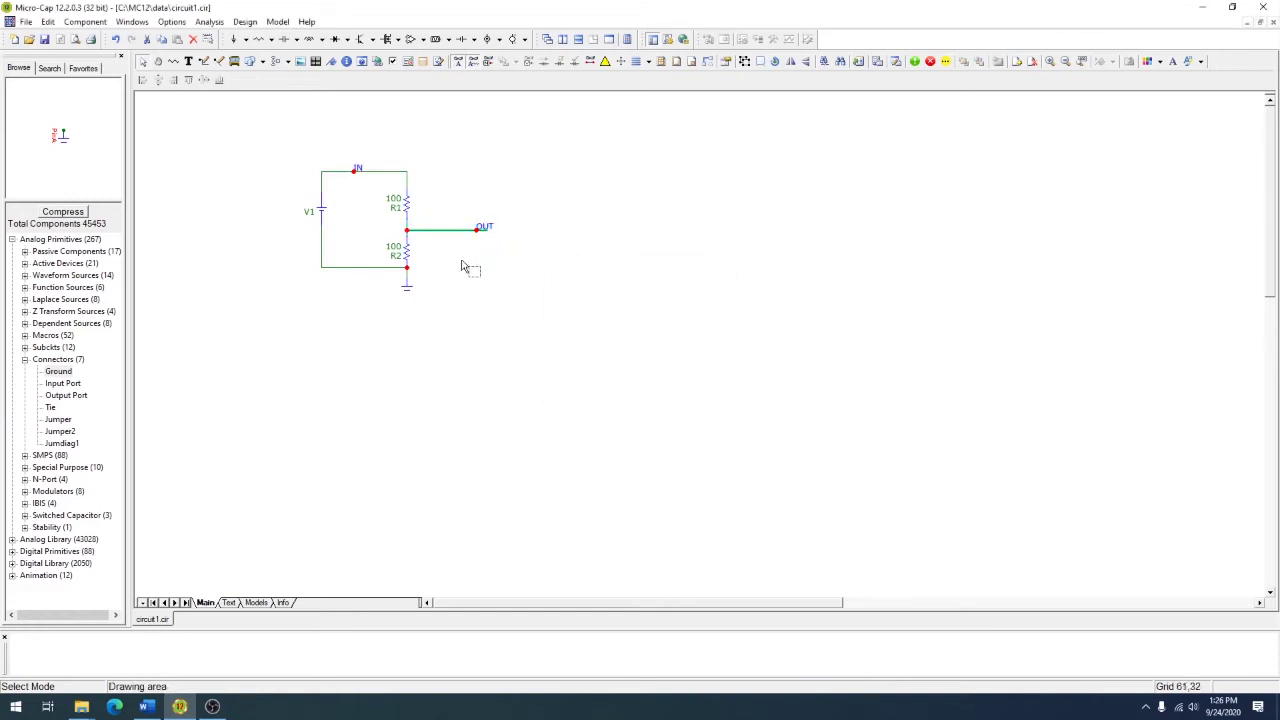
left_click(407, 288)
double_click(322, 208)
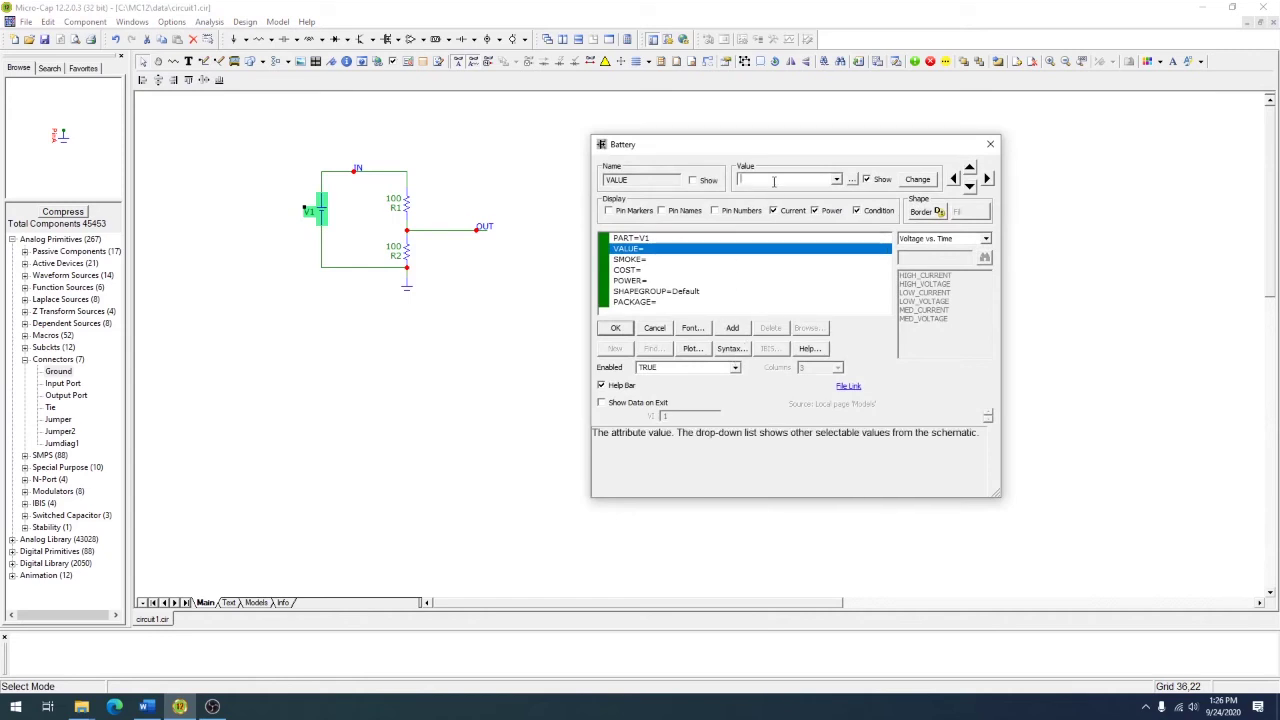
Give battery V1 a value of 5 and move the IN label to R1's top node.
type("5")
key("Return")
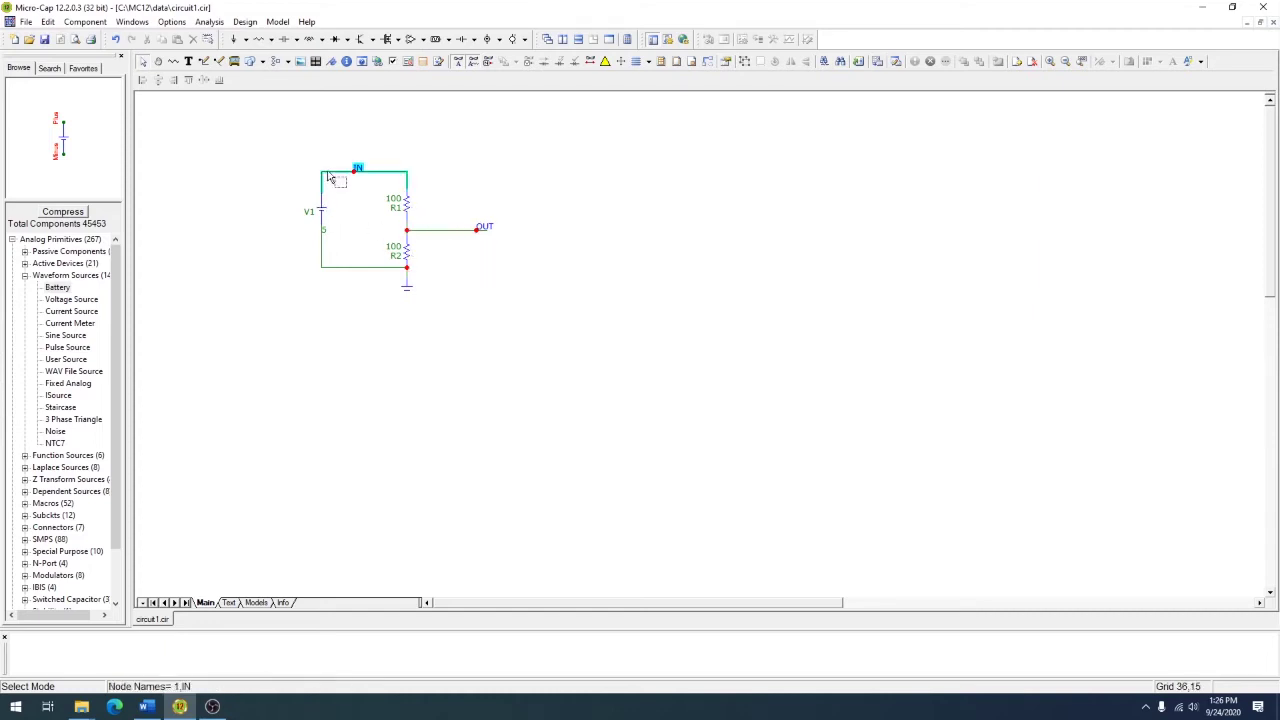
left_click_drag(358, 176, 412, 172)
left_click(495, 172)
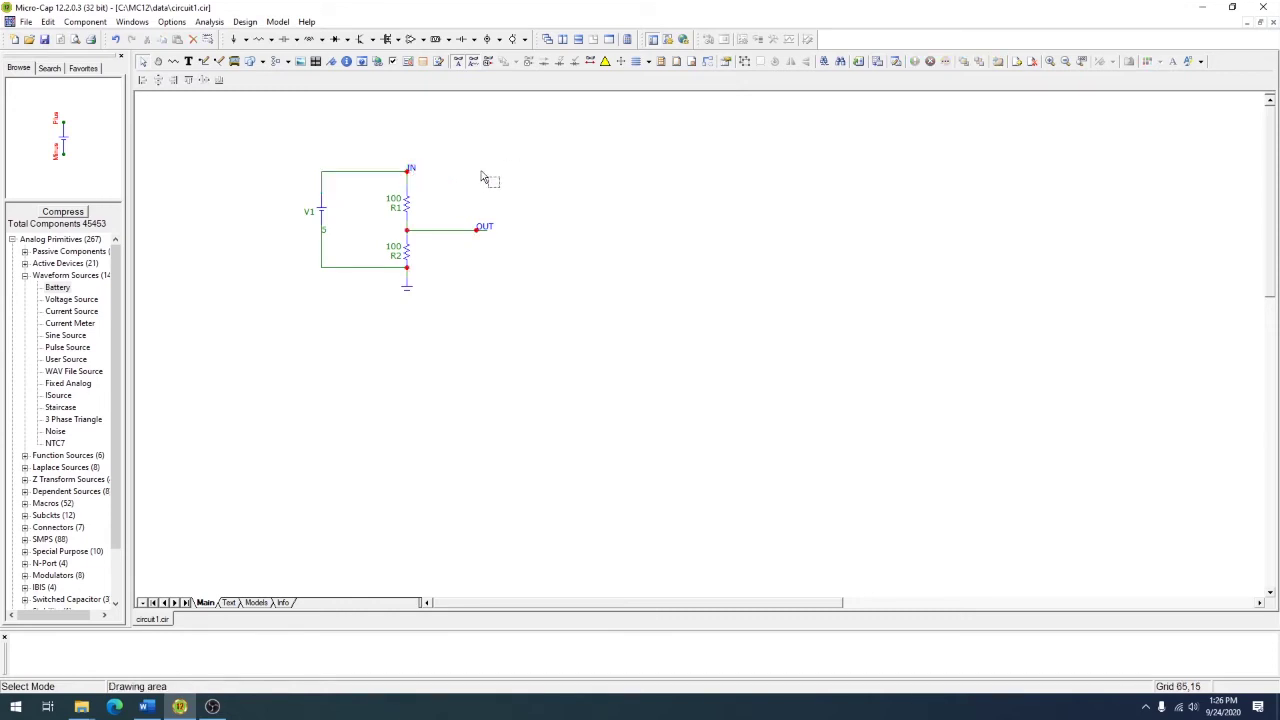
Open the Transient Analysis Limits dialog and enter 1u as the maximum run time.
left_click(221, 24)
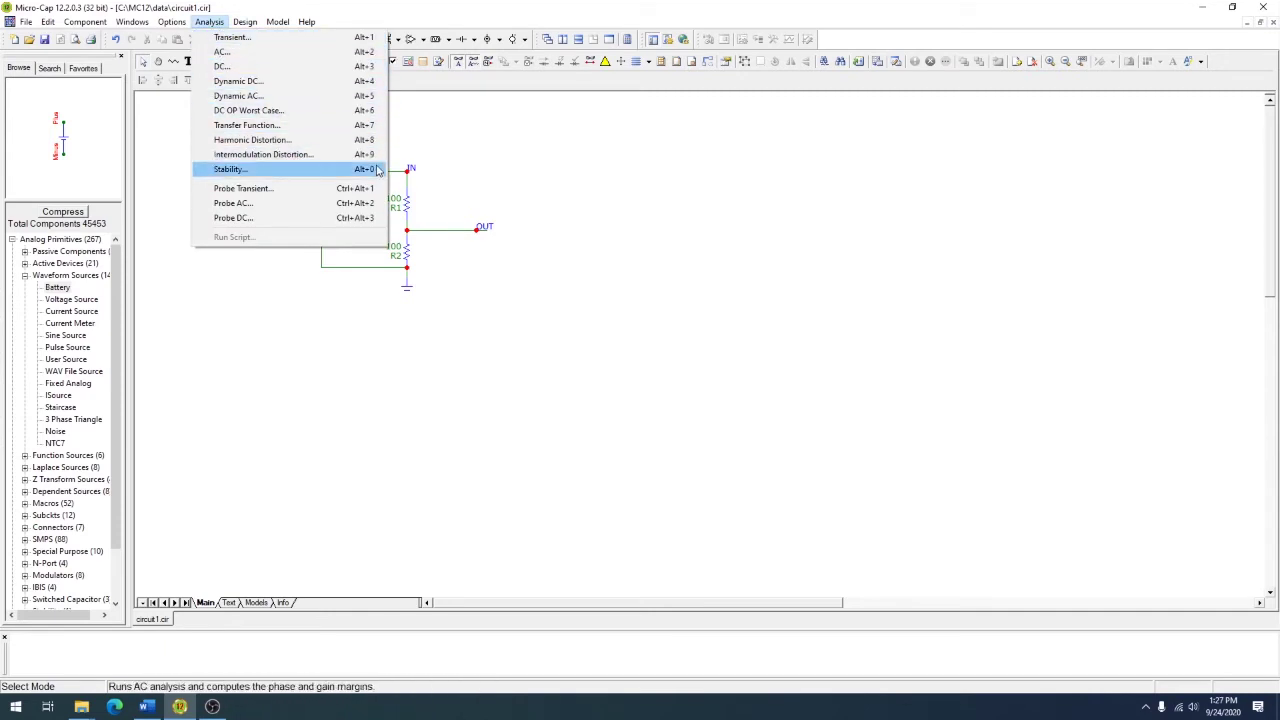
left_click(233, 40)
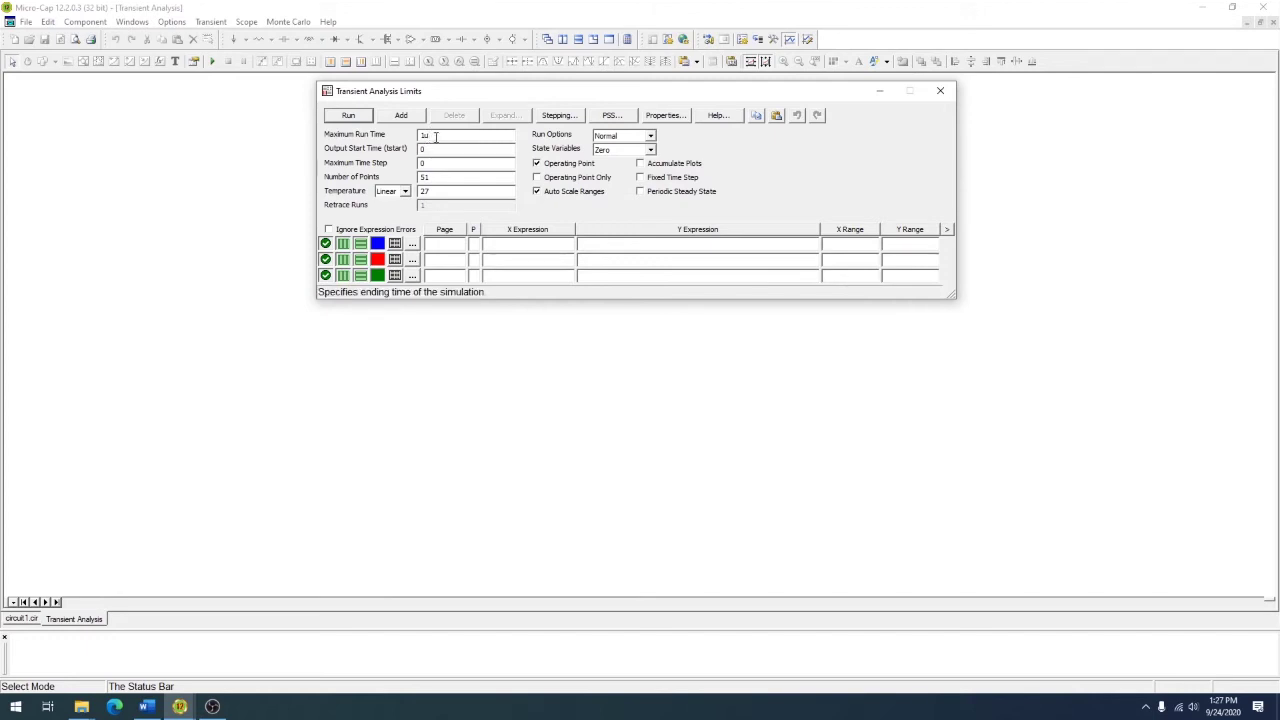
double_click(426, 134)
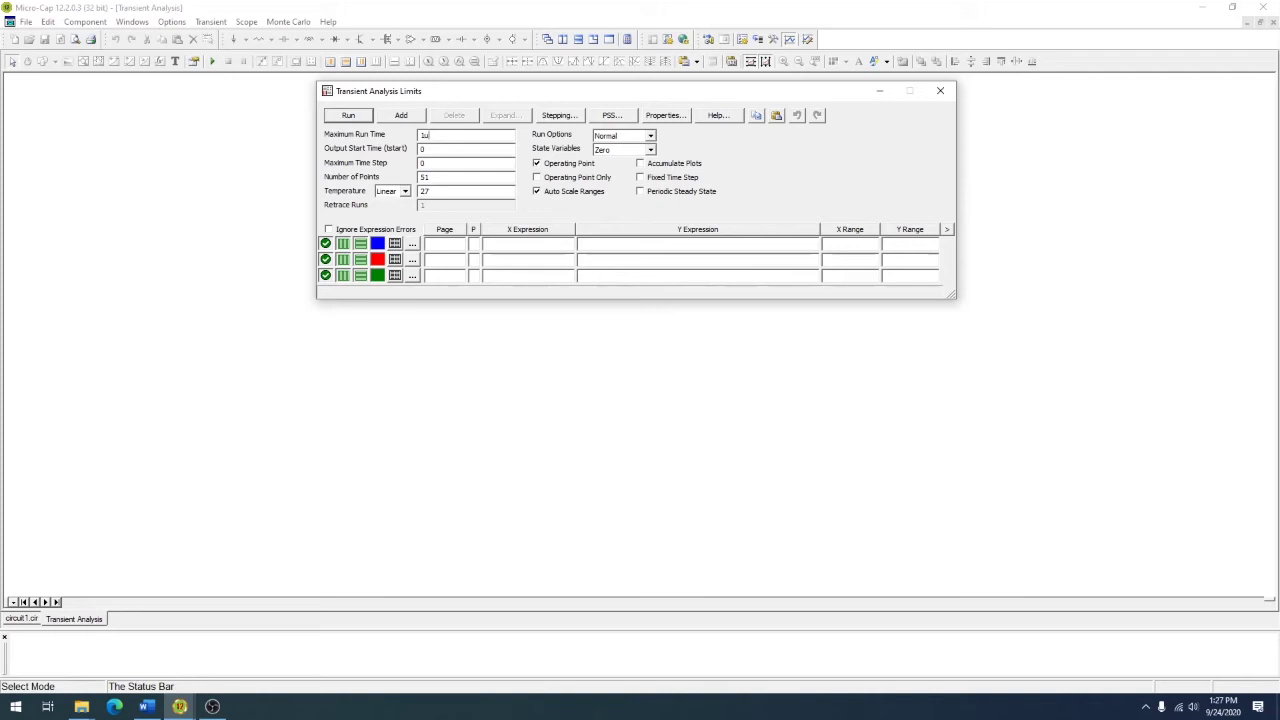
type("1u")
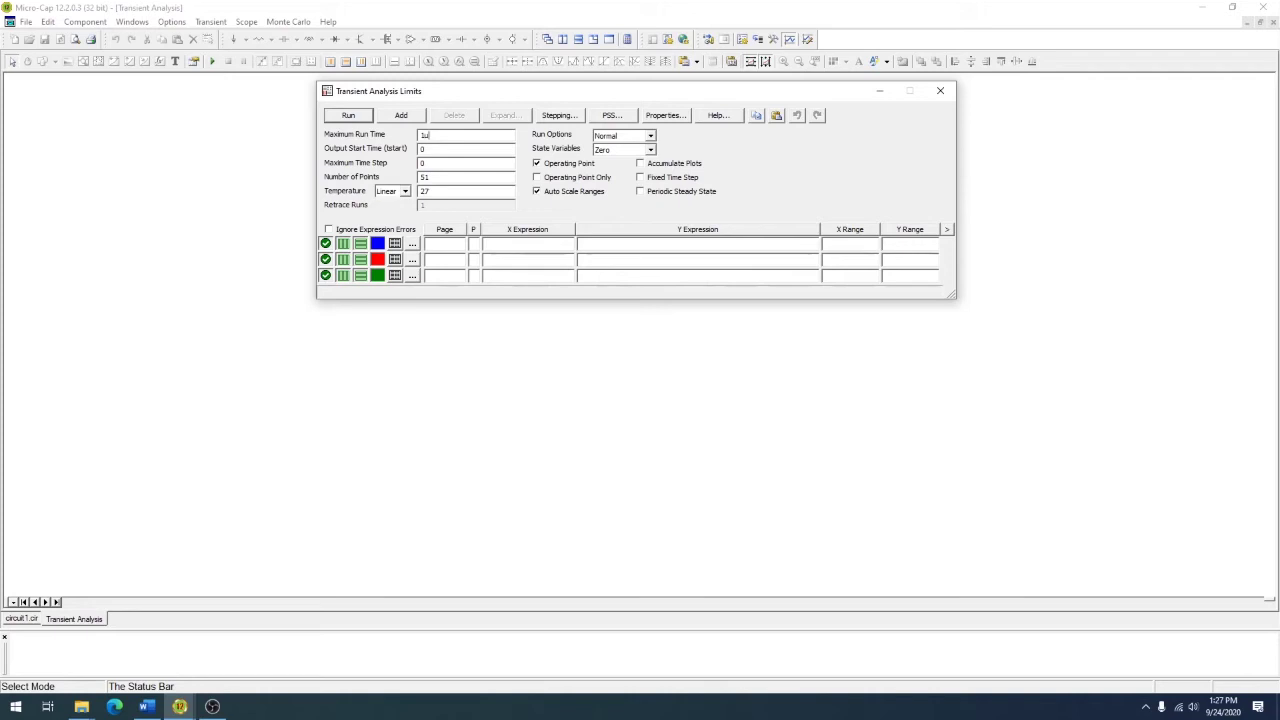
left_click(445, 148)
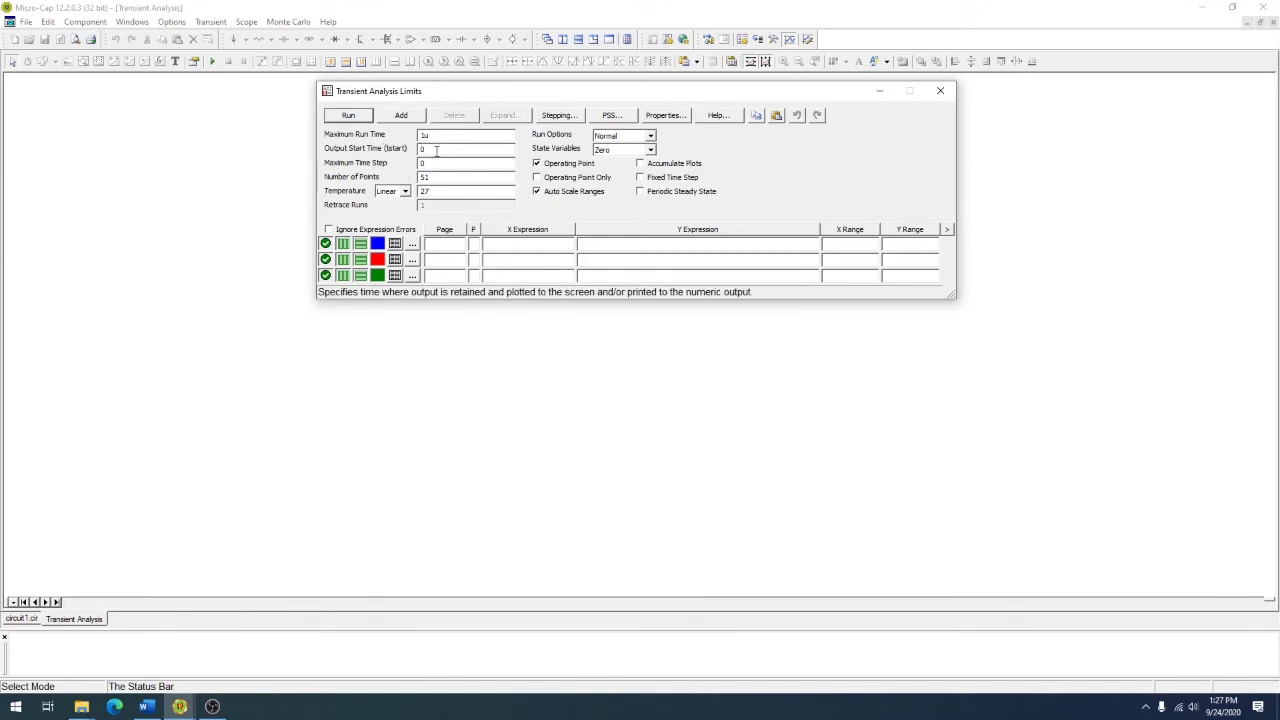
left_click(437, 163)
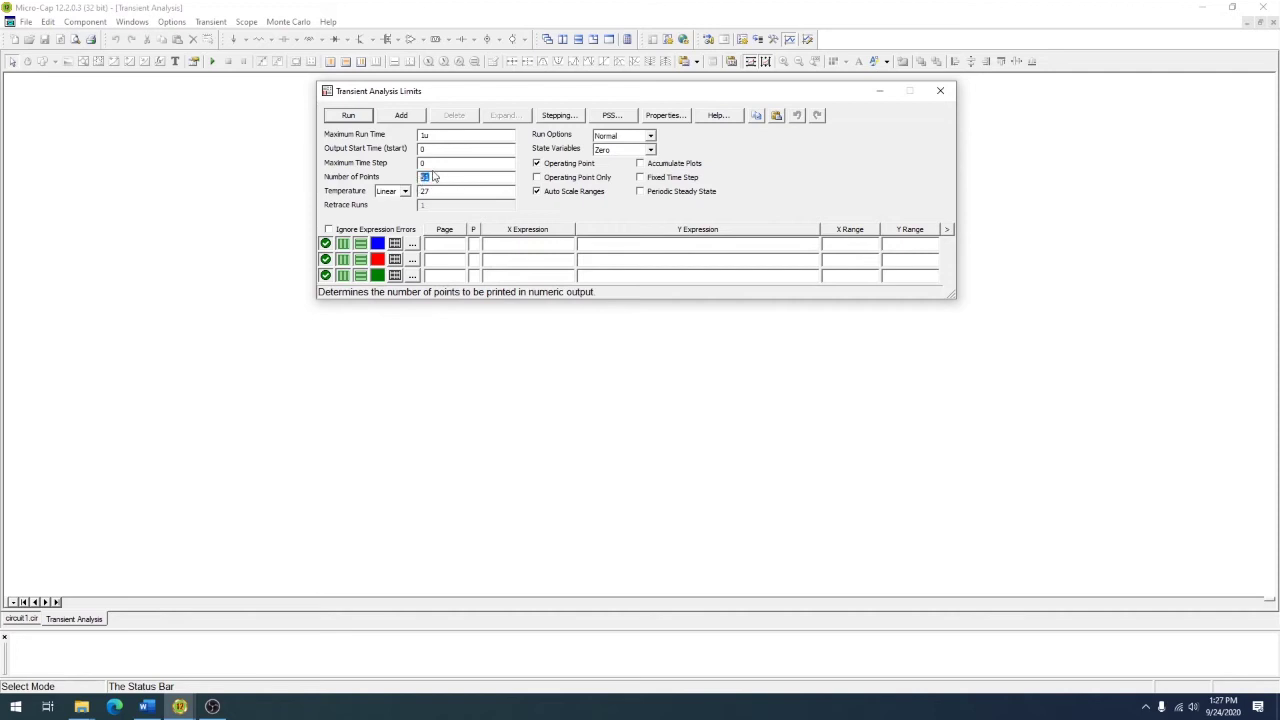
key("shift+Tab")
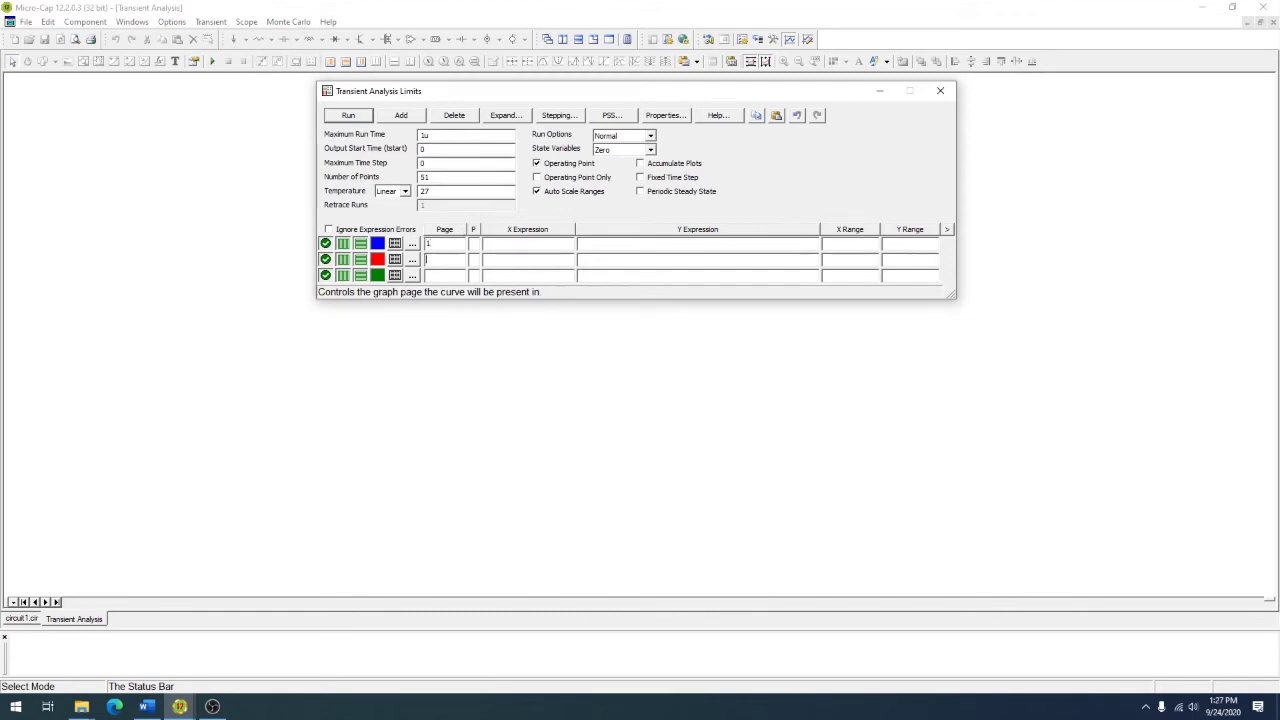
Enter V(IN) and V(out) as the Y expressions of the two plot rows.
left_click(633, 244)
type("V(IN")
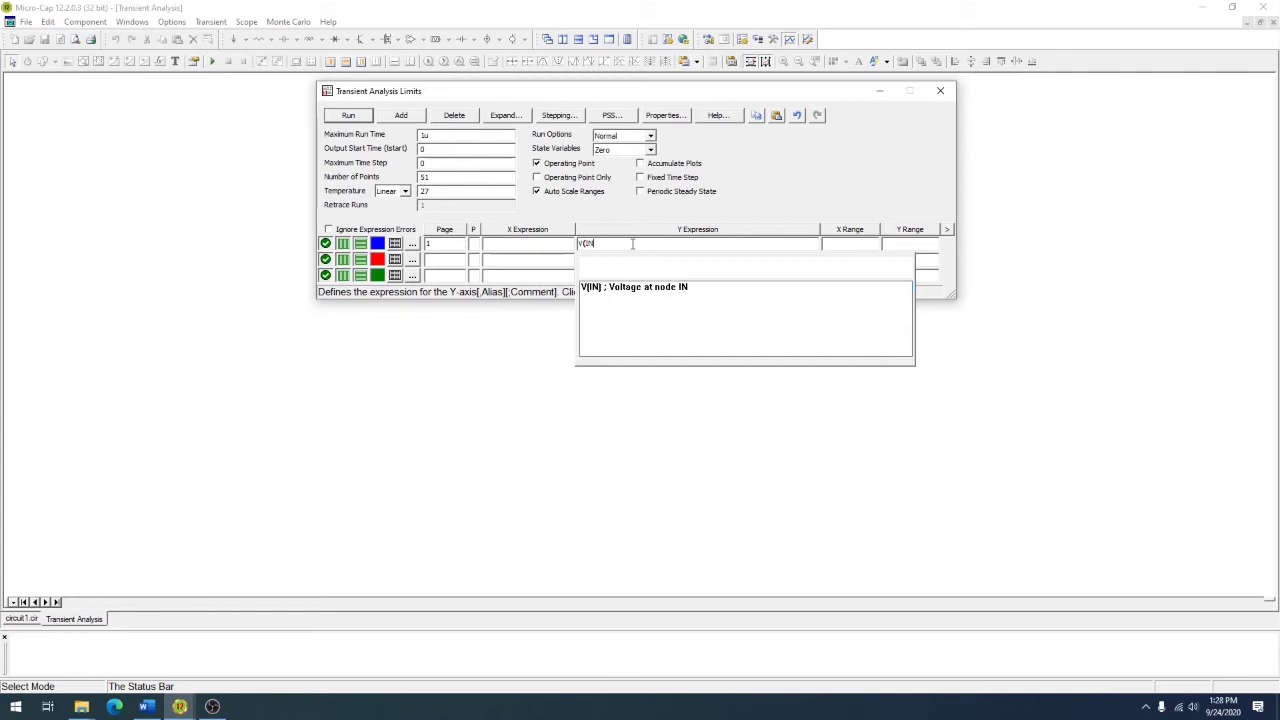
type(")")
key("Tab")
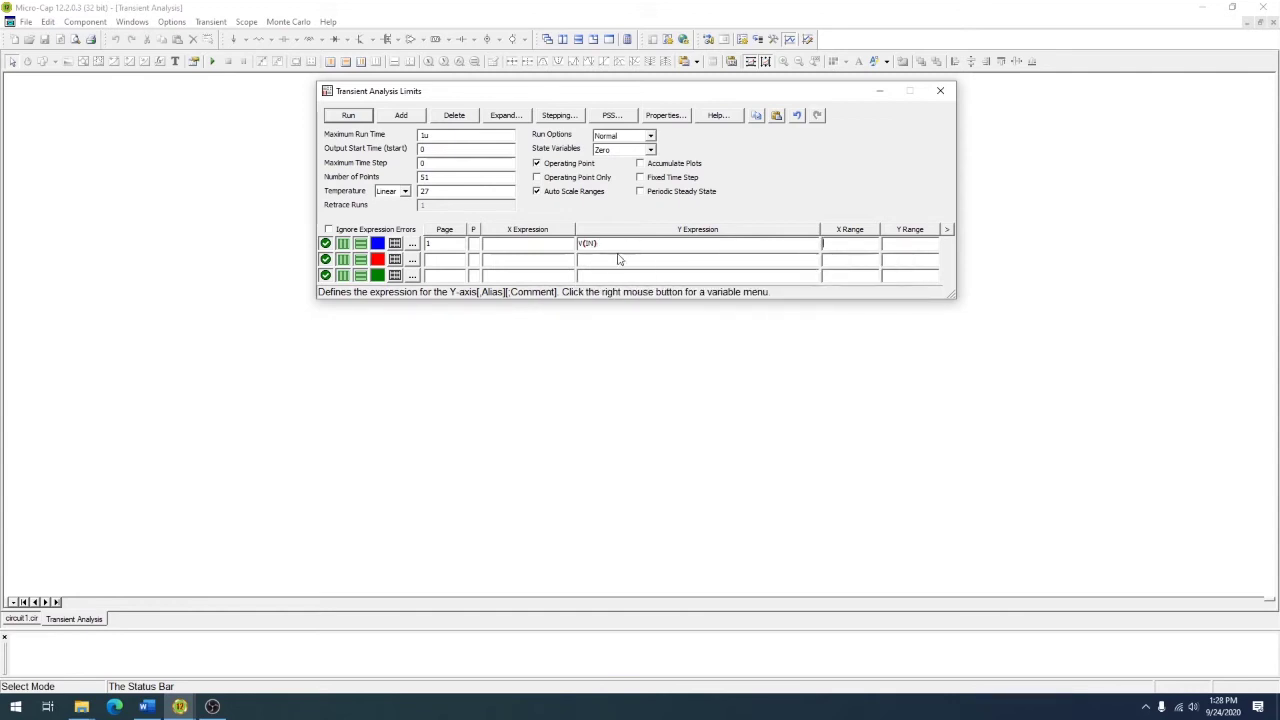
type("V(out)")
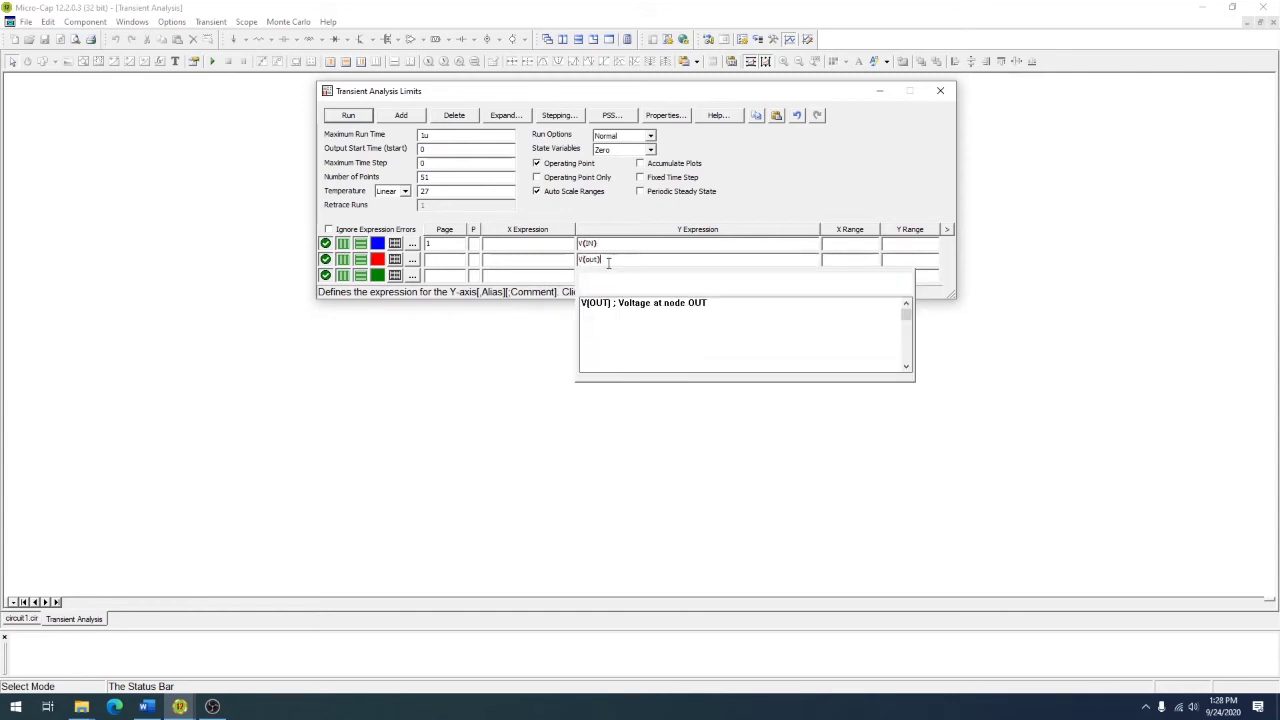
left_click(609, 253)
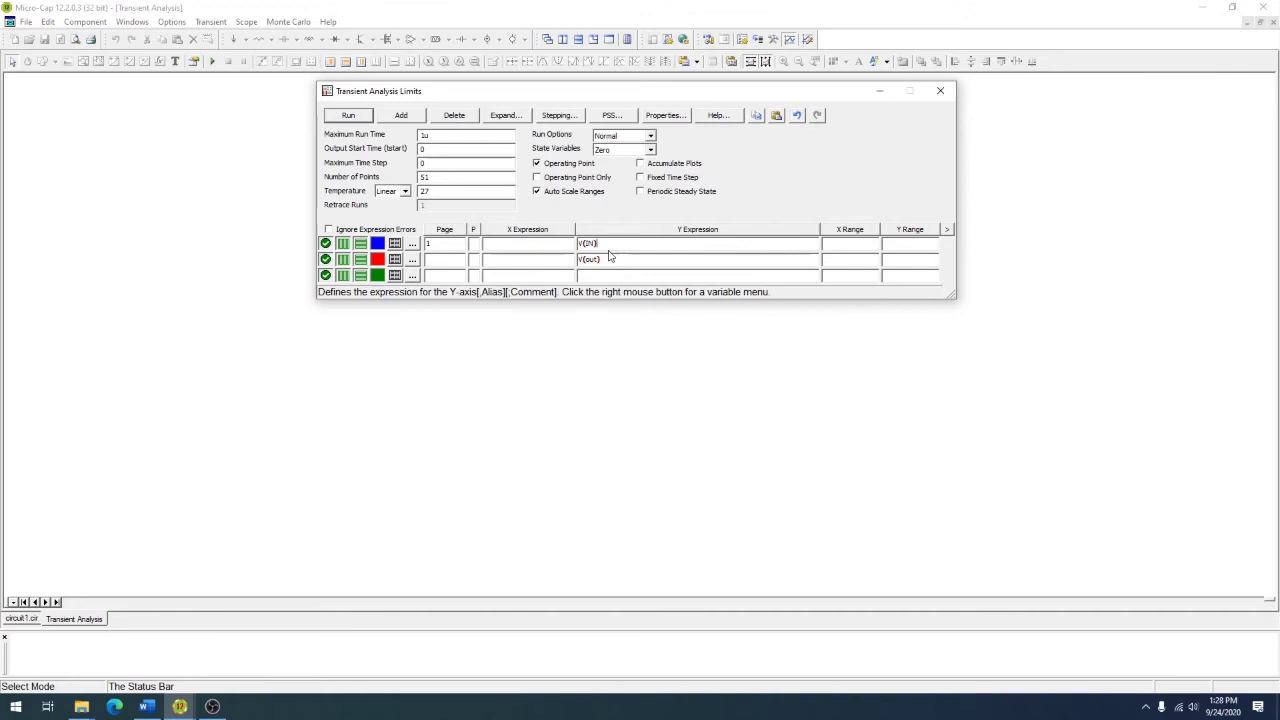
Set both the X and Y ranges to AutoAlways.
right_click(845, 243)
left_click(857, 260)
right_click(897, 243)
left_click(909, 260)
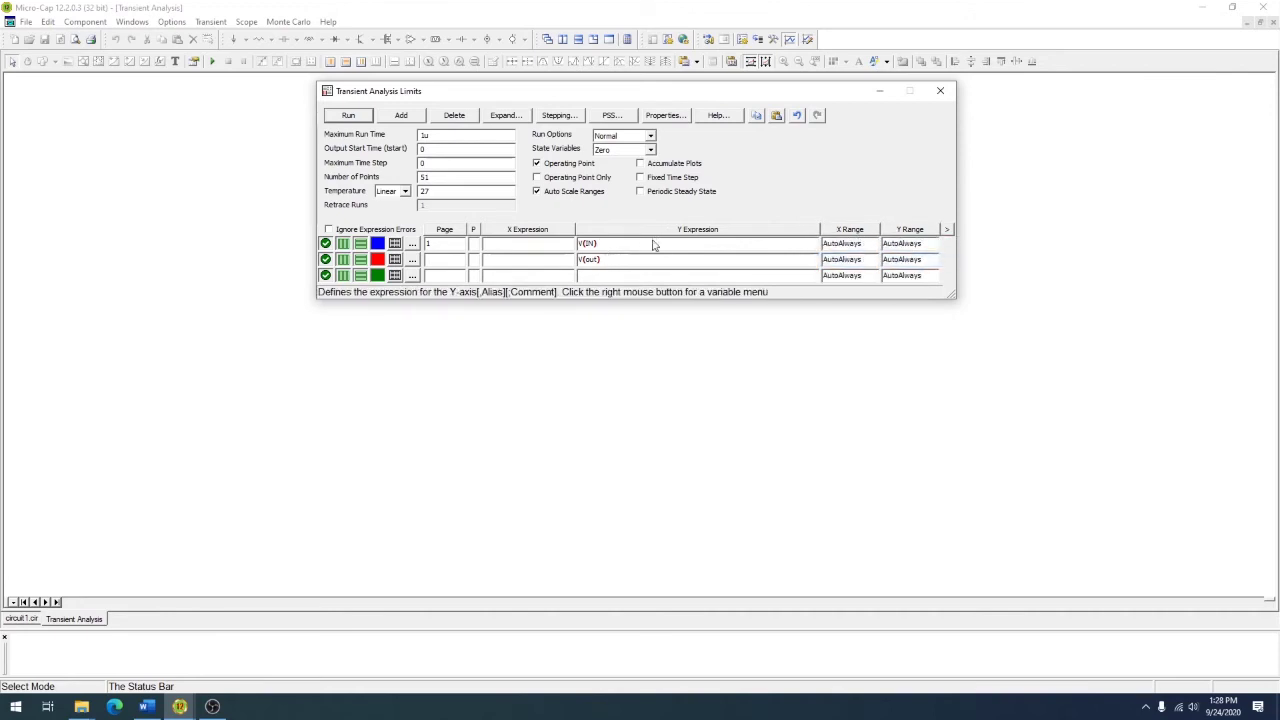
Set the X expression to T for both plot rows.
right_click(500, 240)
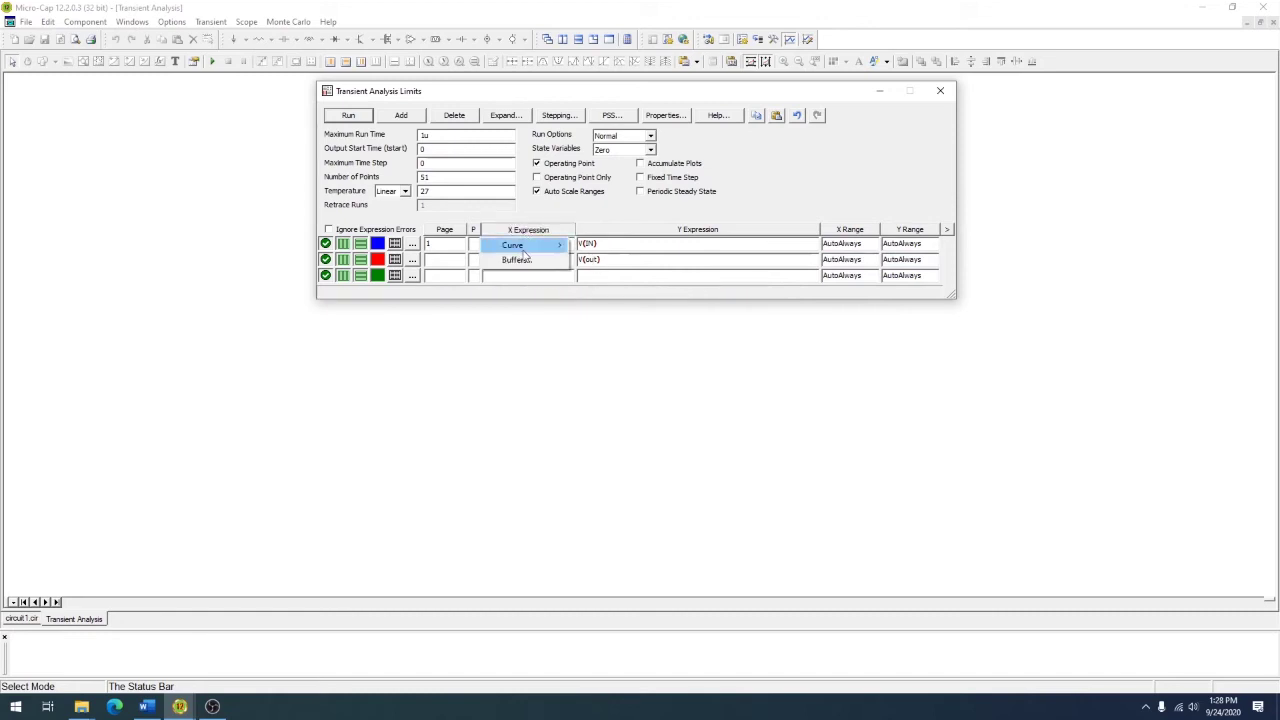
left_click(502, 243)
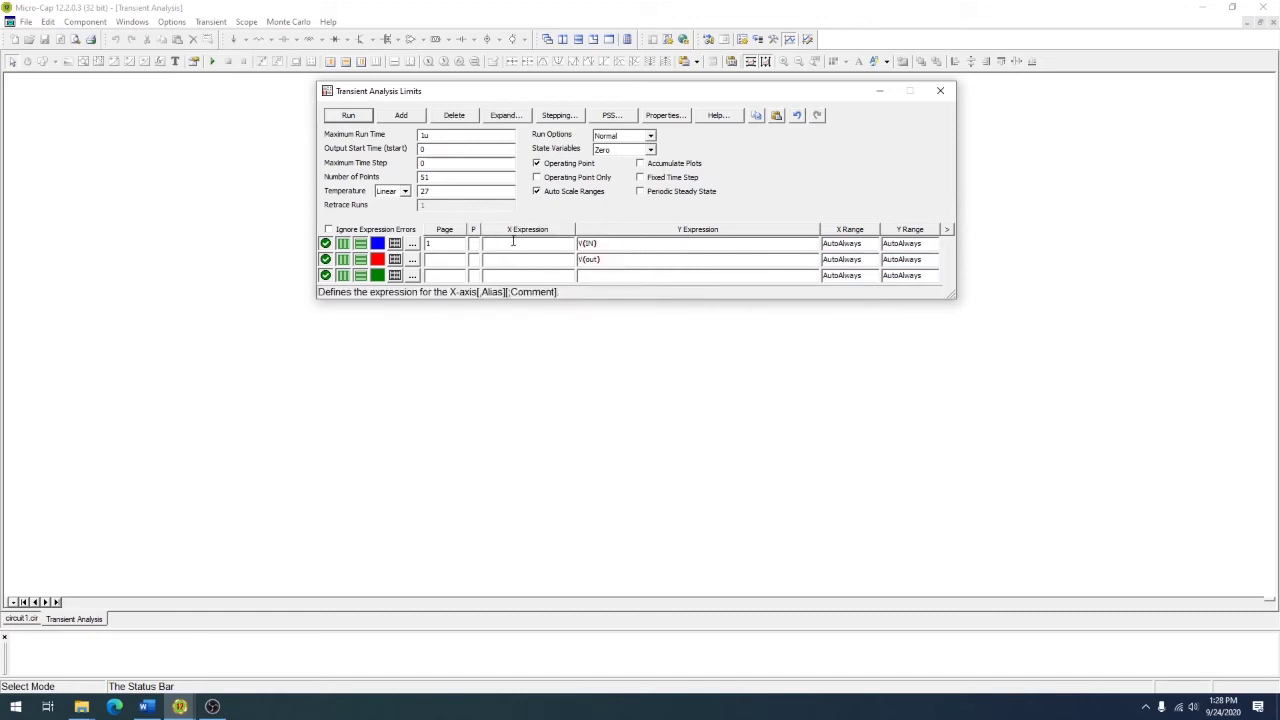
type("T")
right_click(558, 257)
left_click(570, 261)
type("T")
key("Return")
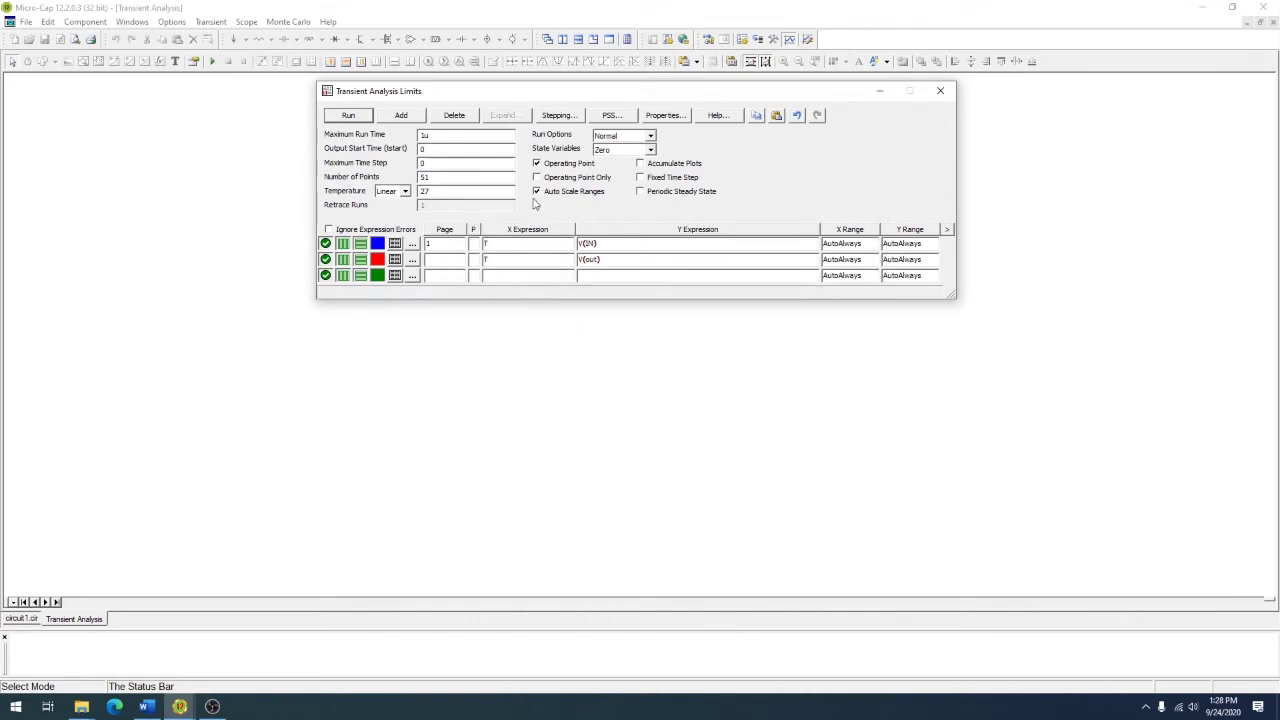
Put V(out) on page 1 and run the transient analysis.
left_click(460, 259)
type("1")
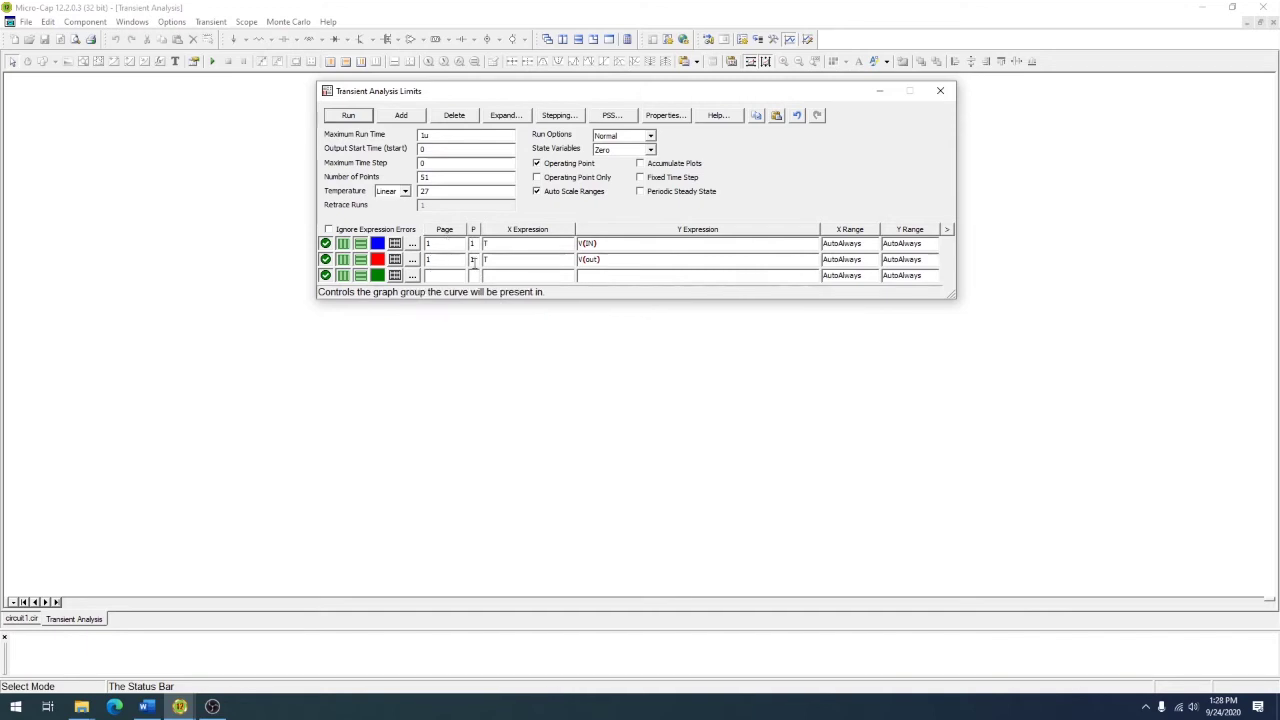
left_click(352, 117)
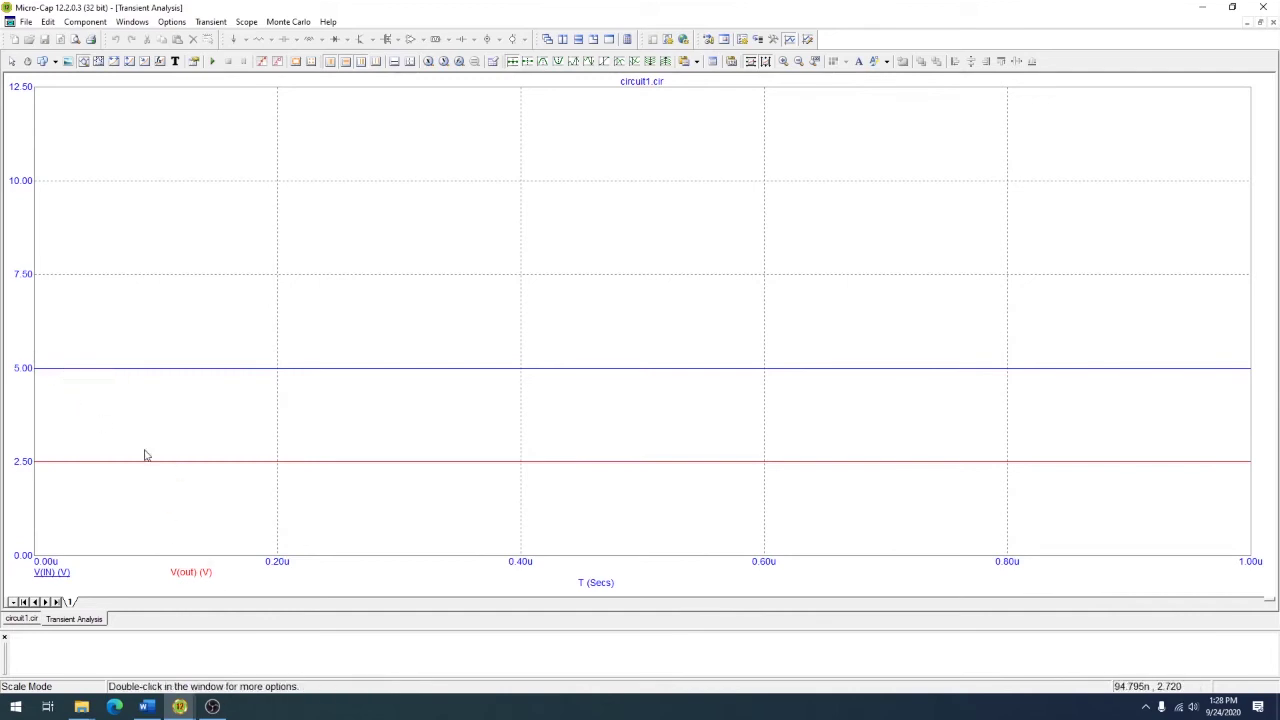
Close the transient plot with F3 to return to the divider schematic.
mouse_move(707, 467)
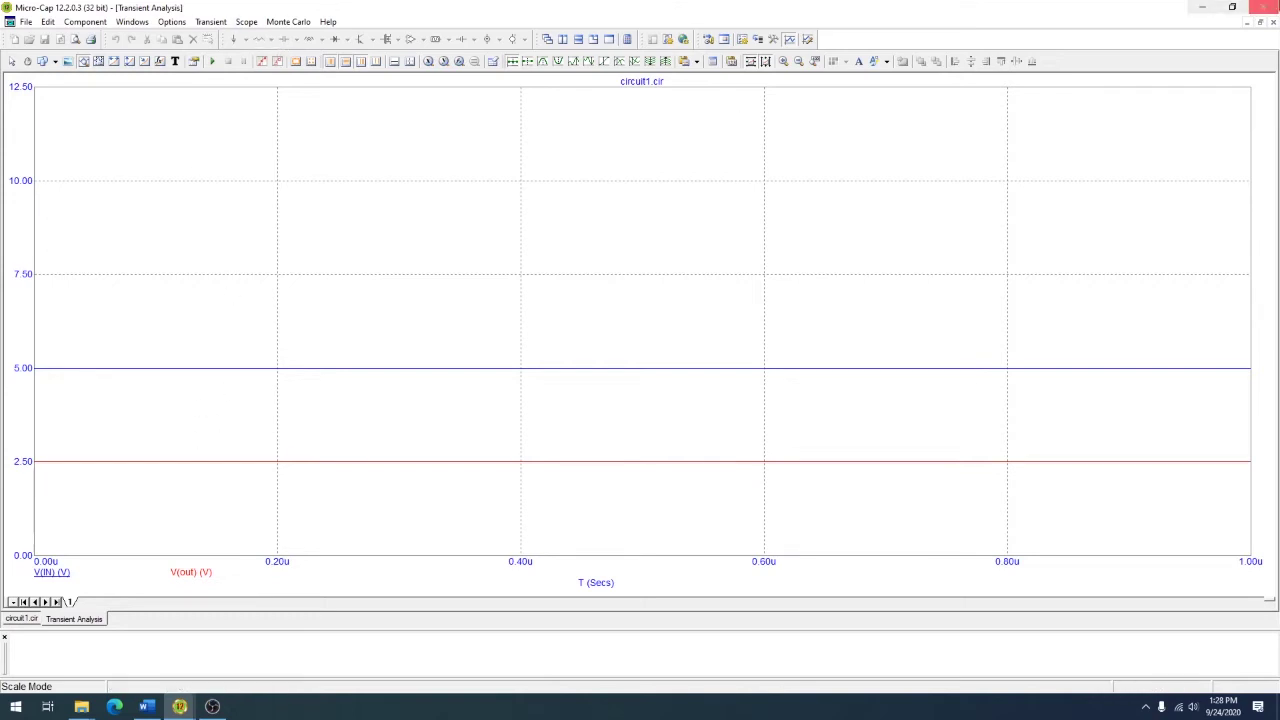
key("F3")
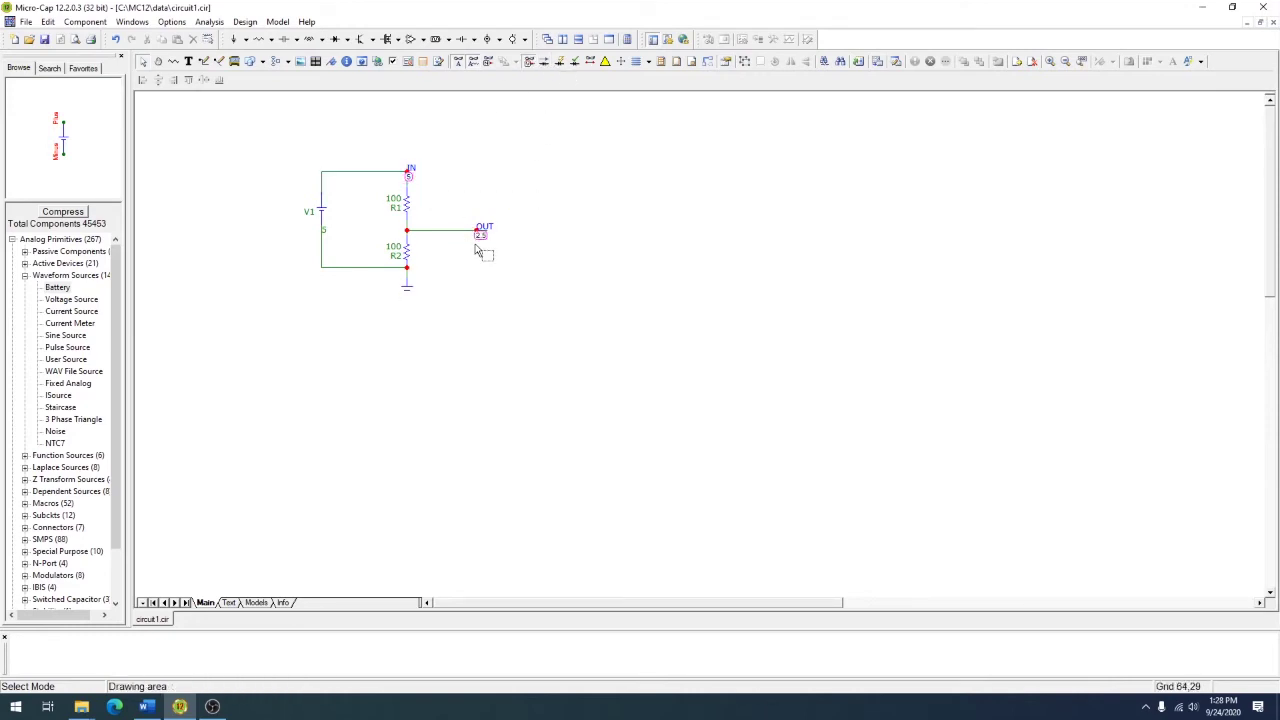
Display branch currents and node voltages (5 at IN, 2.5 at OUT) and nudge R1 slightly down.
left_click(545, 62)
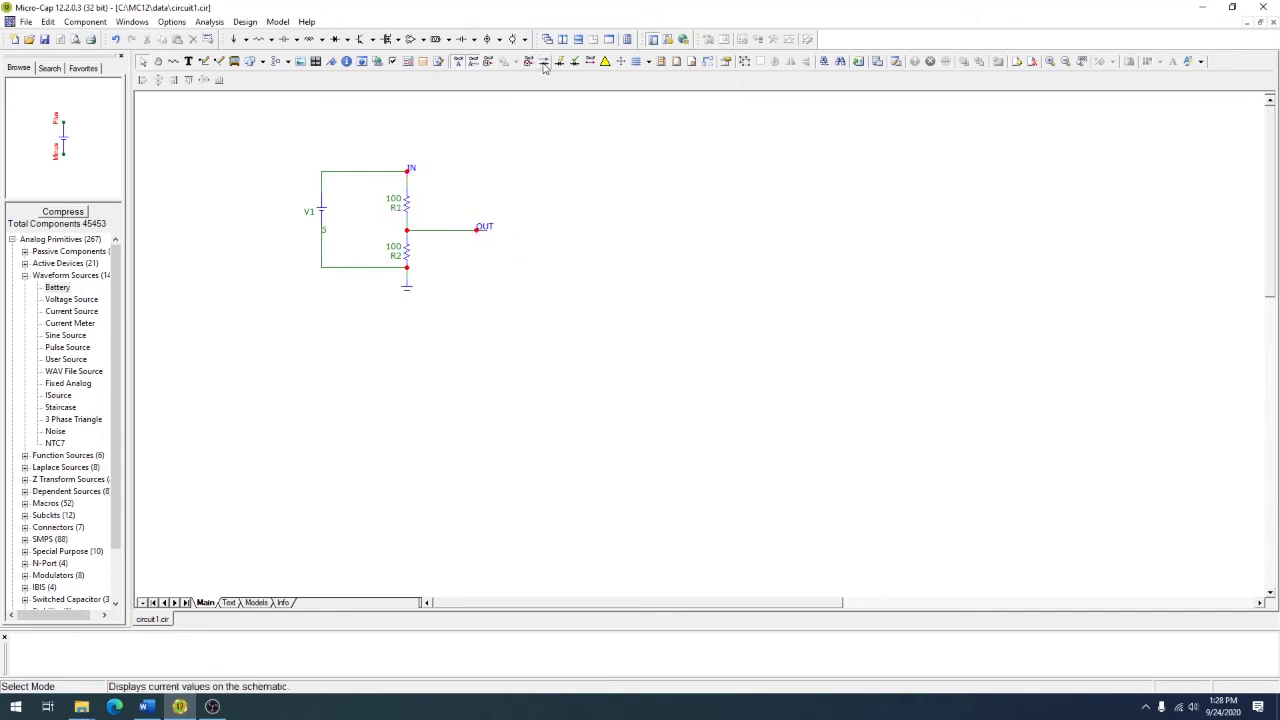
left_click(529, 62)
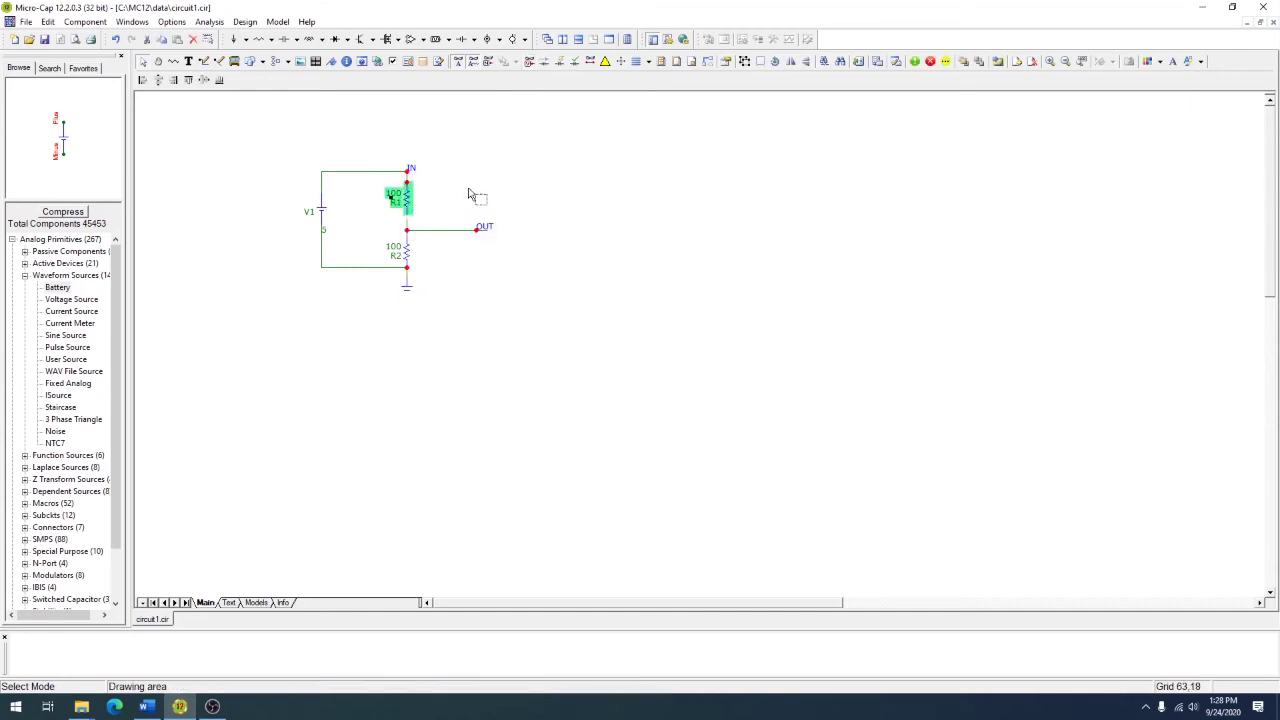
left_click_drag(408, 200, 408, 205)
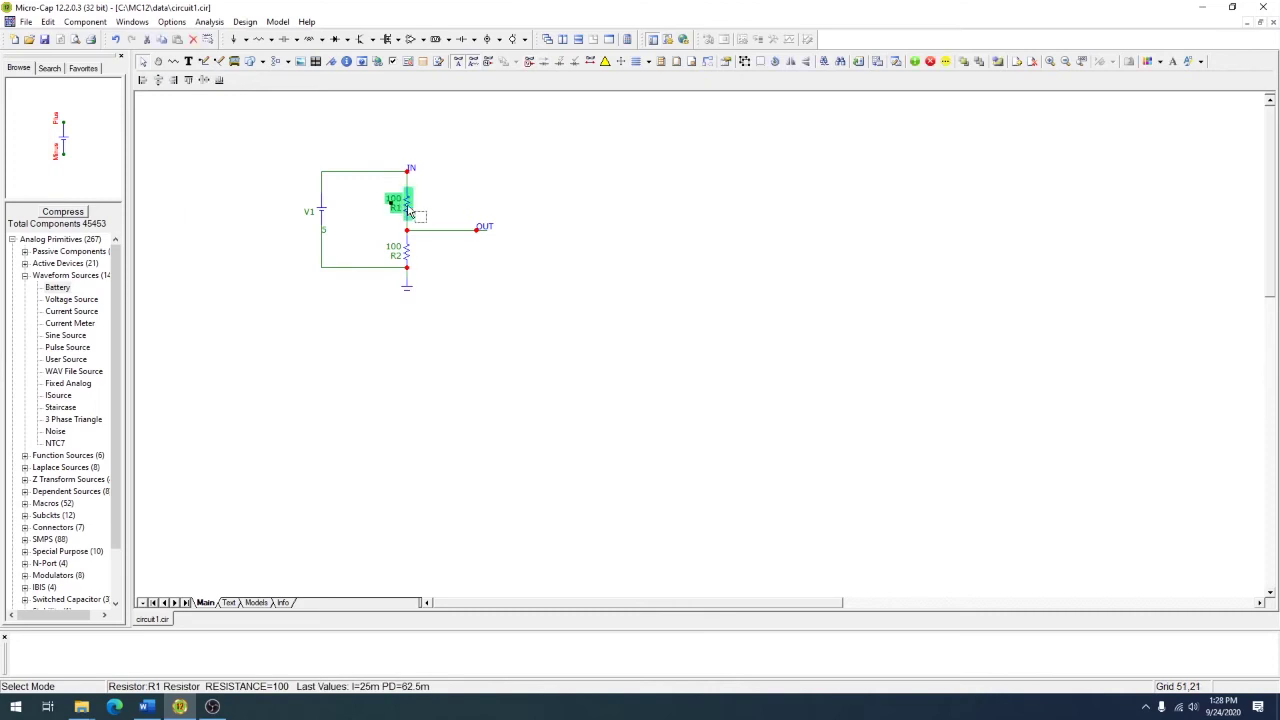
Deselect R1 and reopen the Transient Analysis Limits dialog.
left_click(480, 188)
left_click(209, 21)
left_click(225, 83)
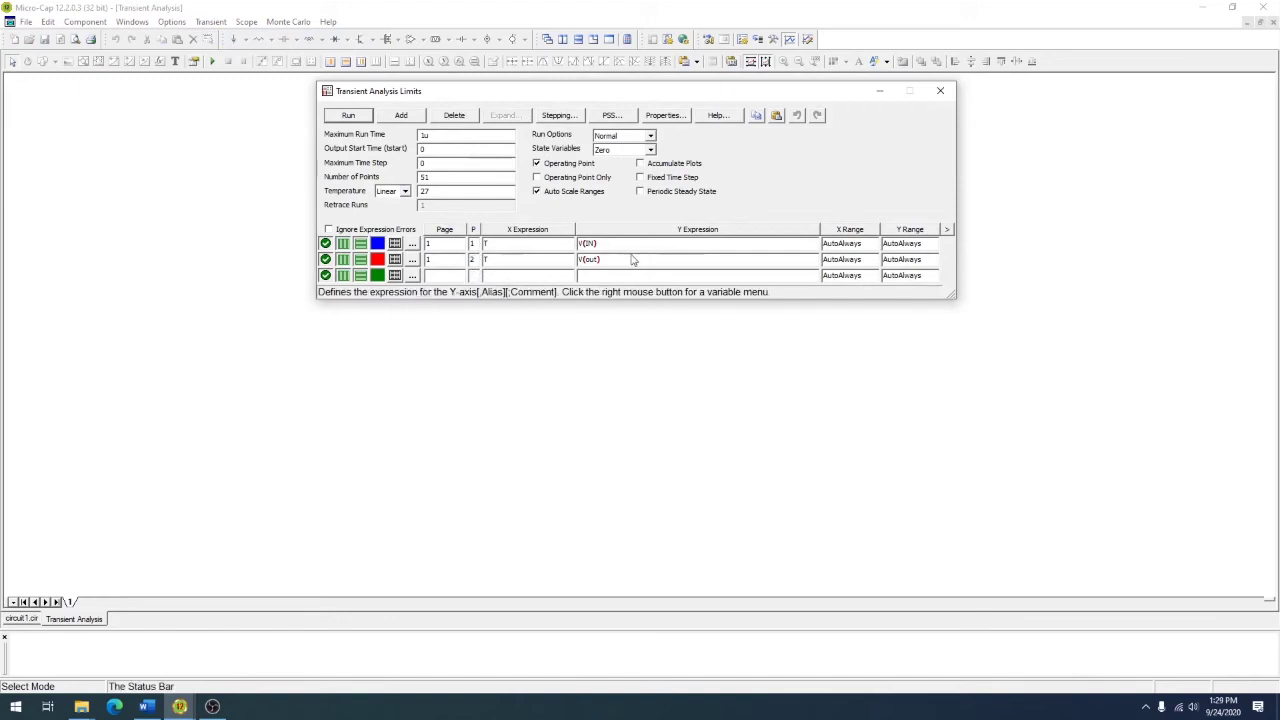
Run the transient with V(out) on plot group 2, then close the two-panel plot.
left_click(329, 114)
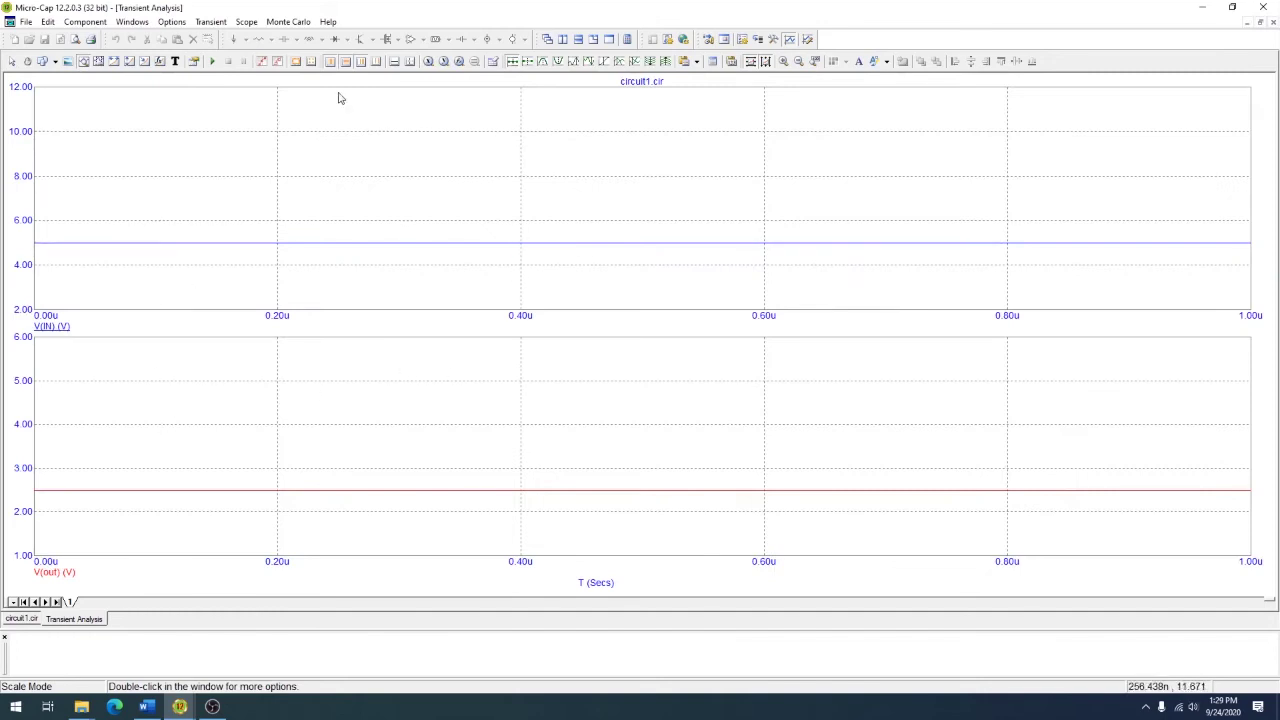
left_click(1261, 21)
left_click(209, 21)
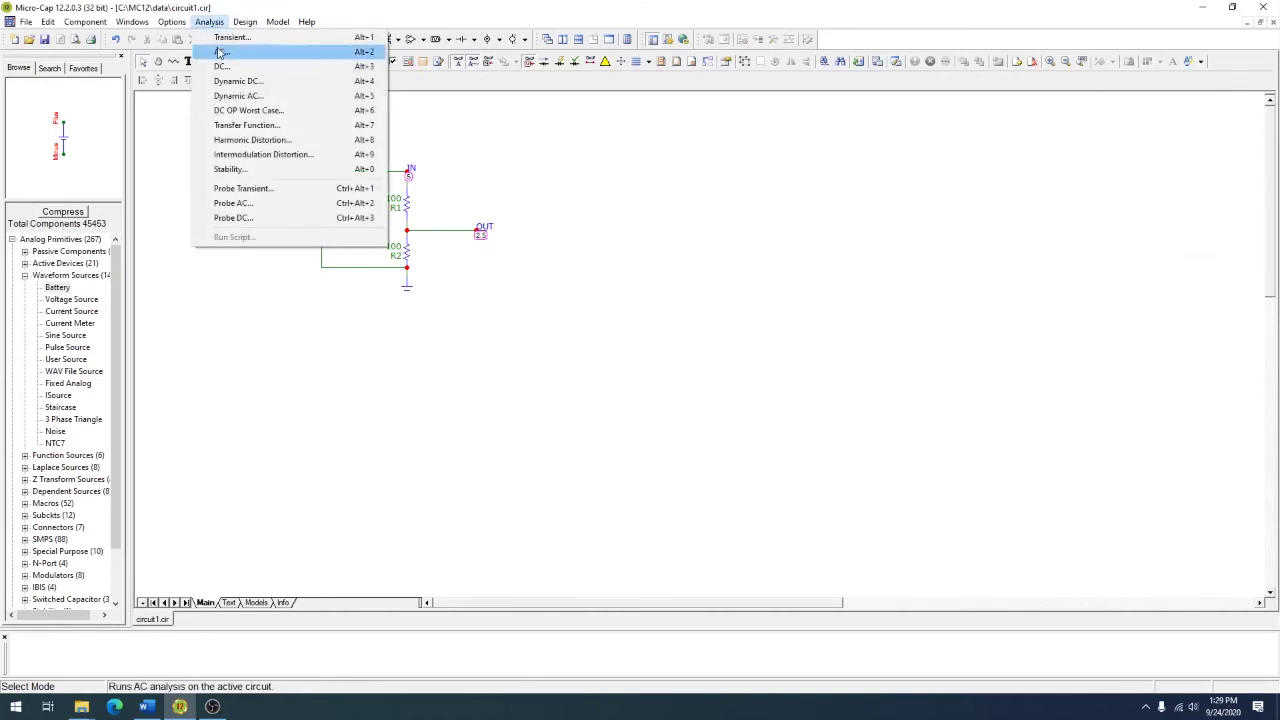
Set row 2 to plot group 1 on page 2 with Y expression V(OUT), and rerun.
left_click(222, 38)
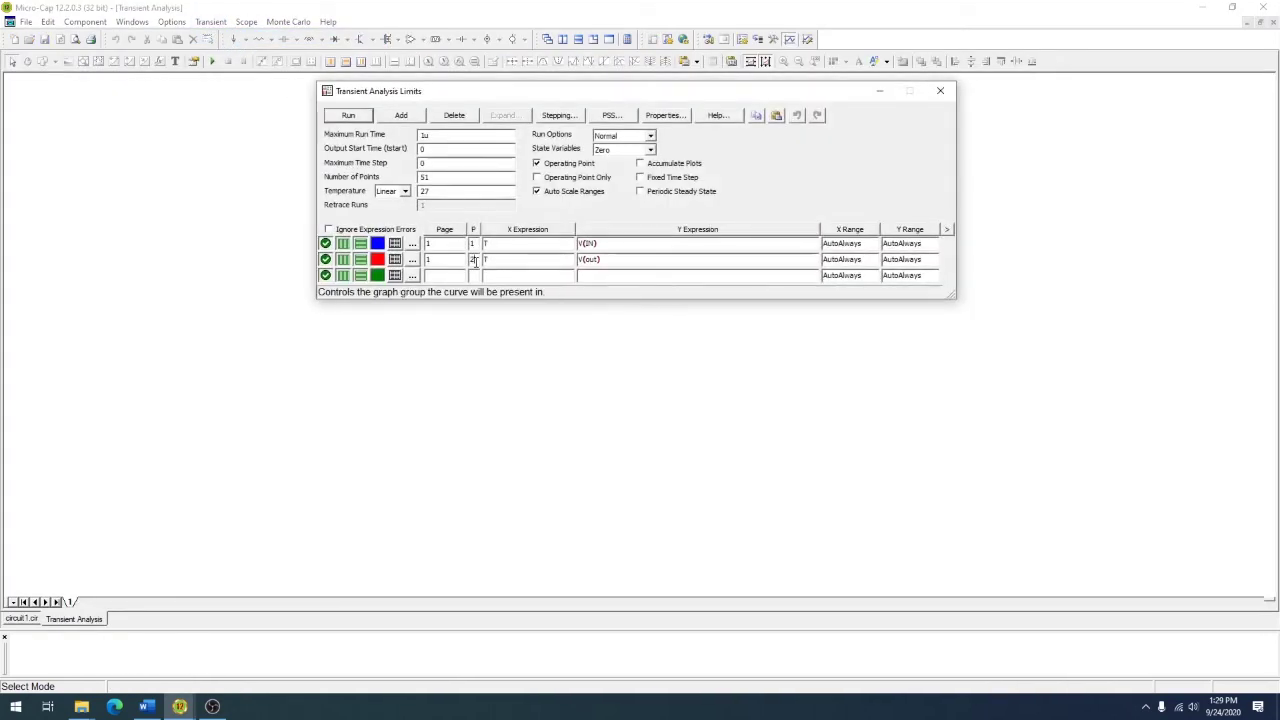
left_click(495, 259)
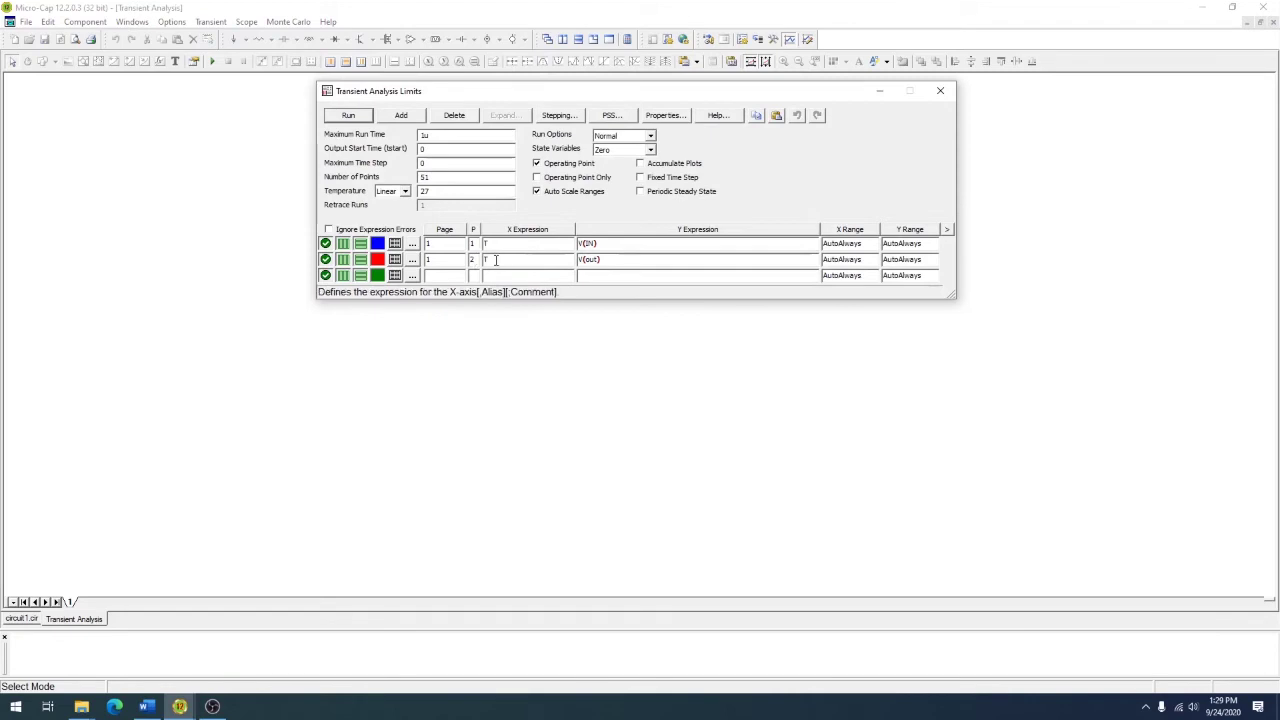
left_click(627, 275)
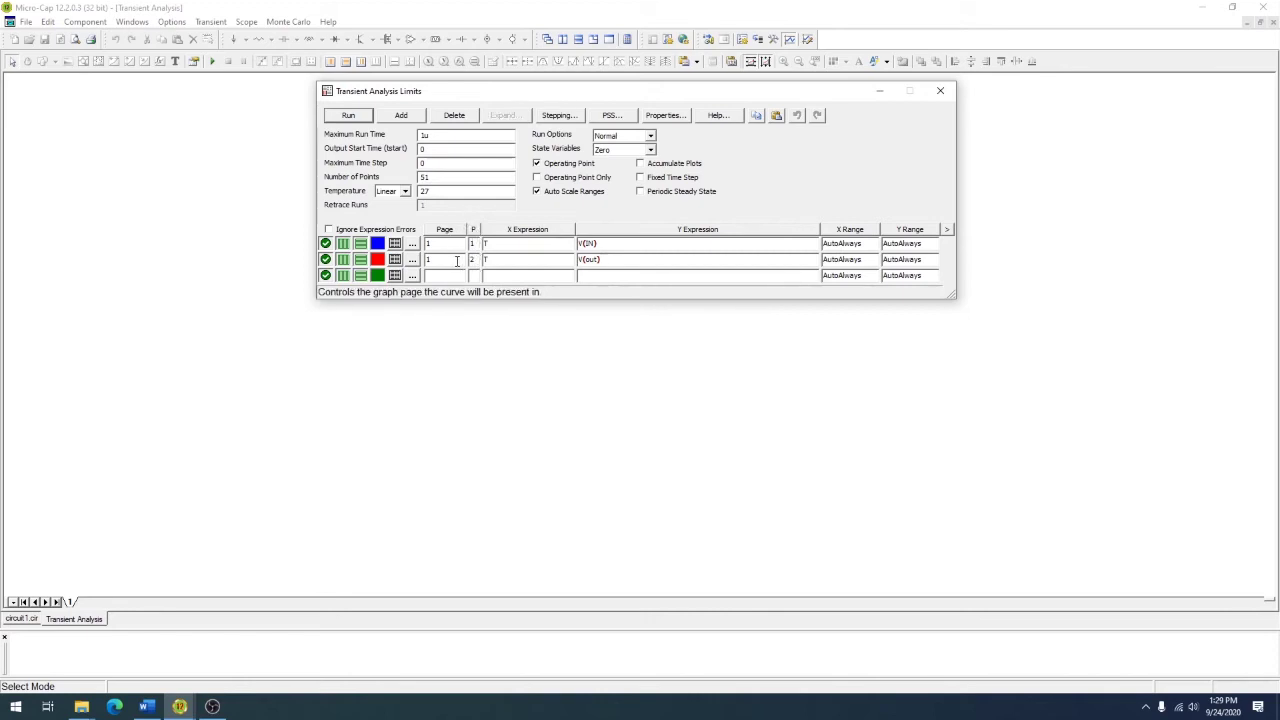
left_click(475, 261)
key("BackSpace")
type("1")
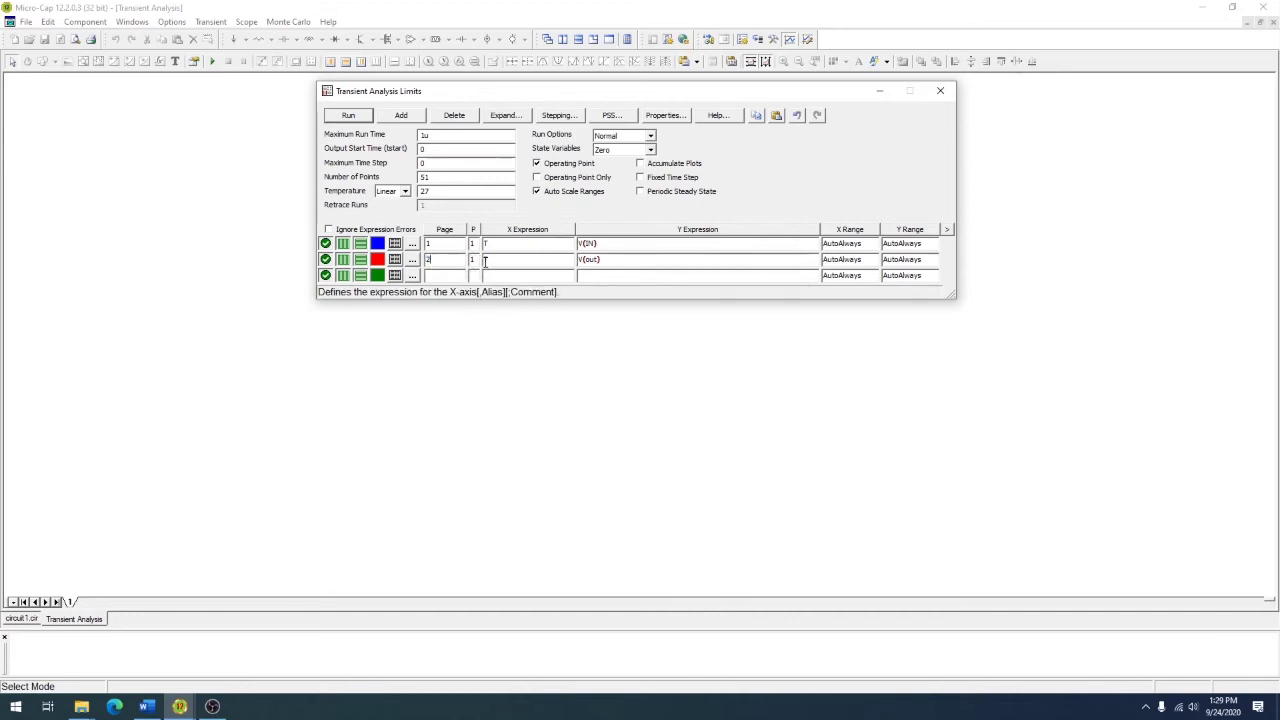
left_click(608, 263)
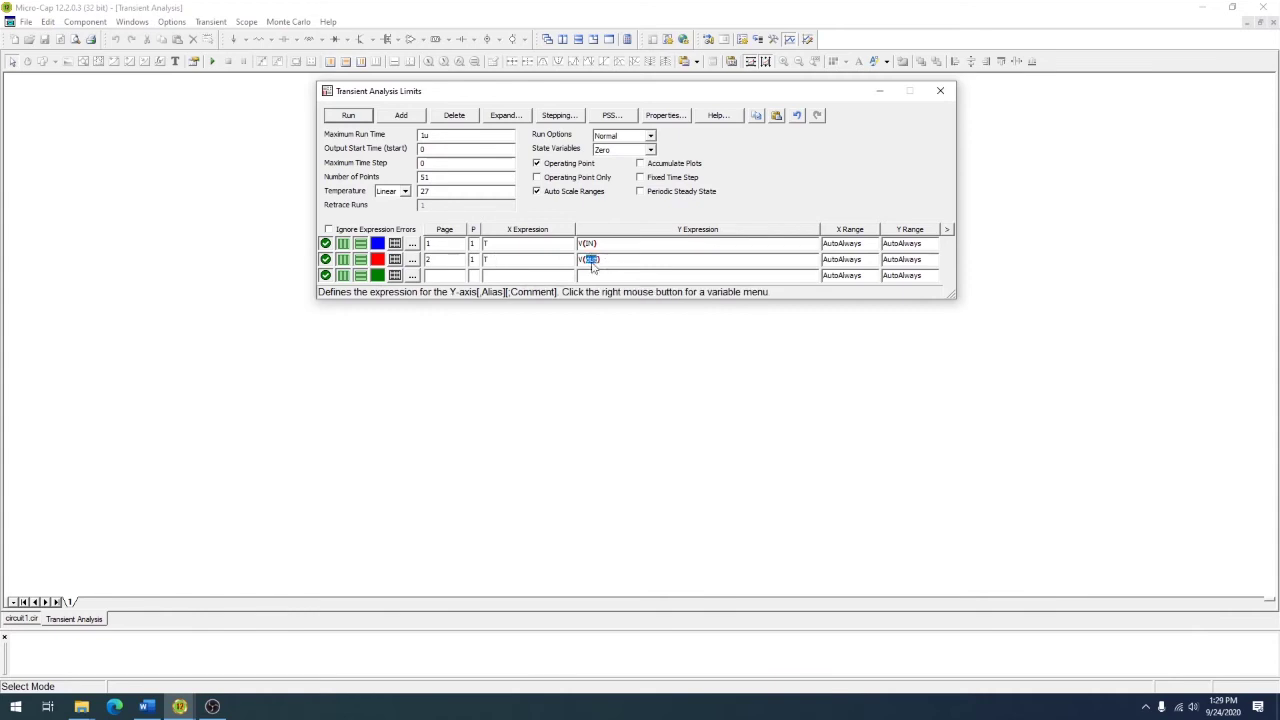
type("UT)")
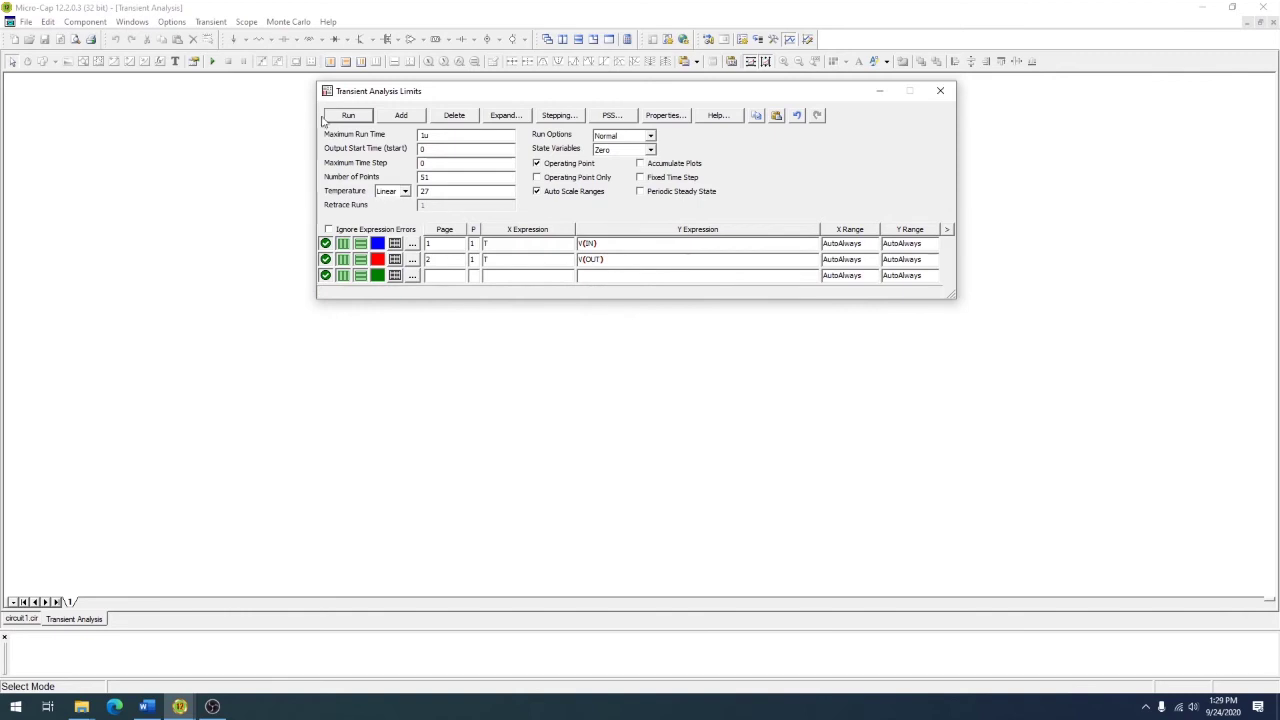
left_click(363, 118)
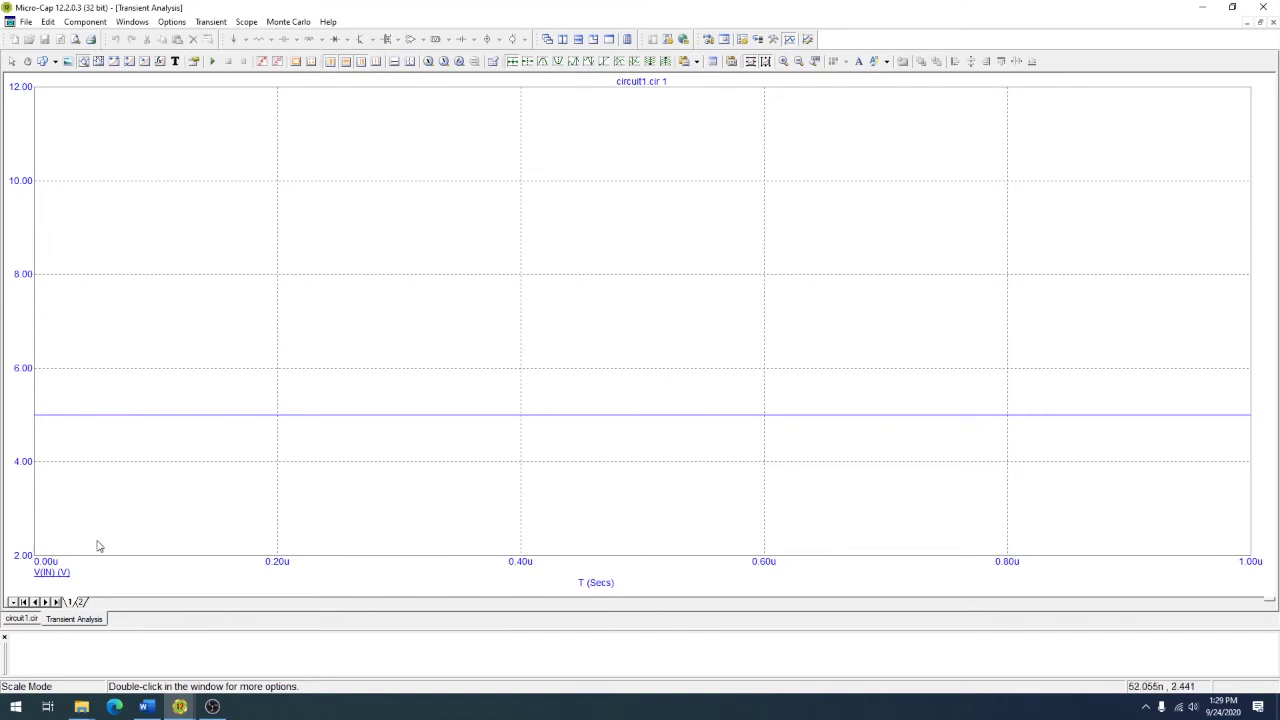
View V(OUT) on plot page 2, then close the plot and reopen Transient Analysis Limits.
left_click(80, 601)
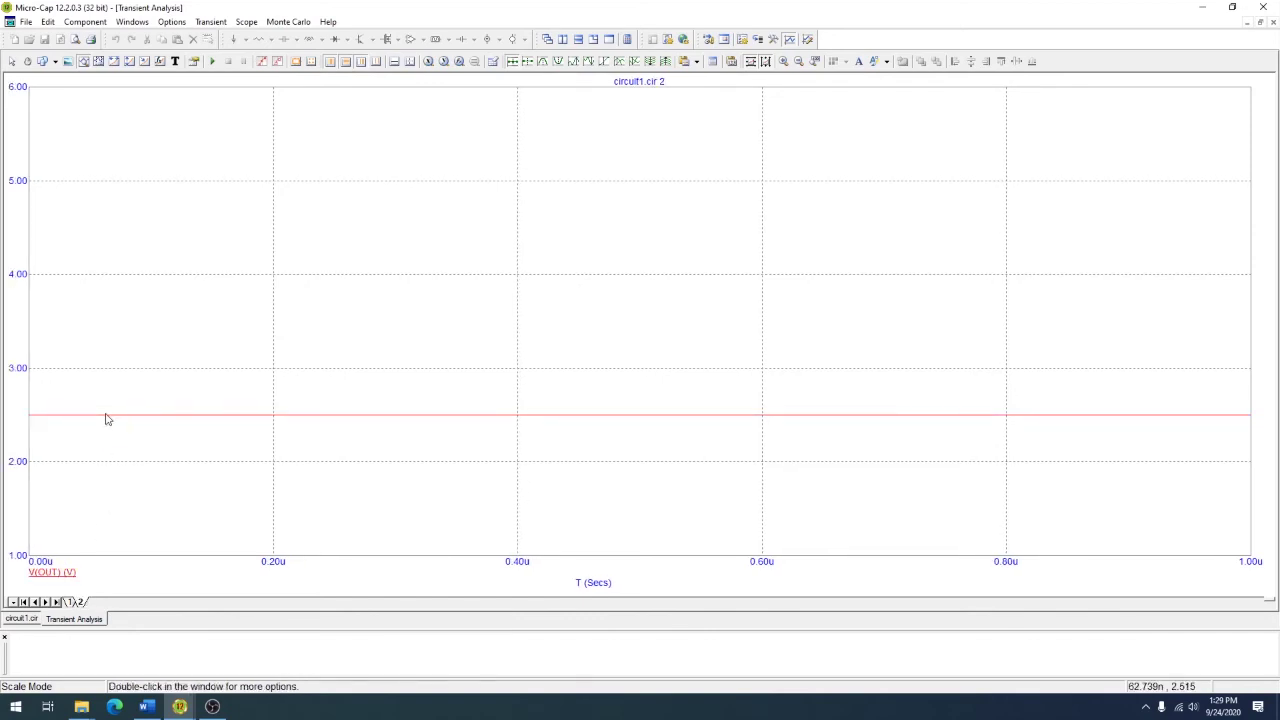
left_click(421, 40)
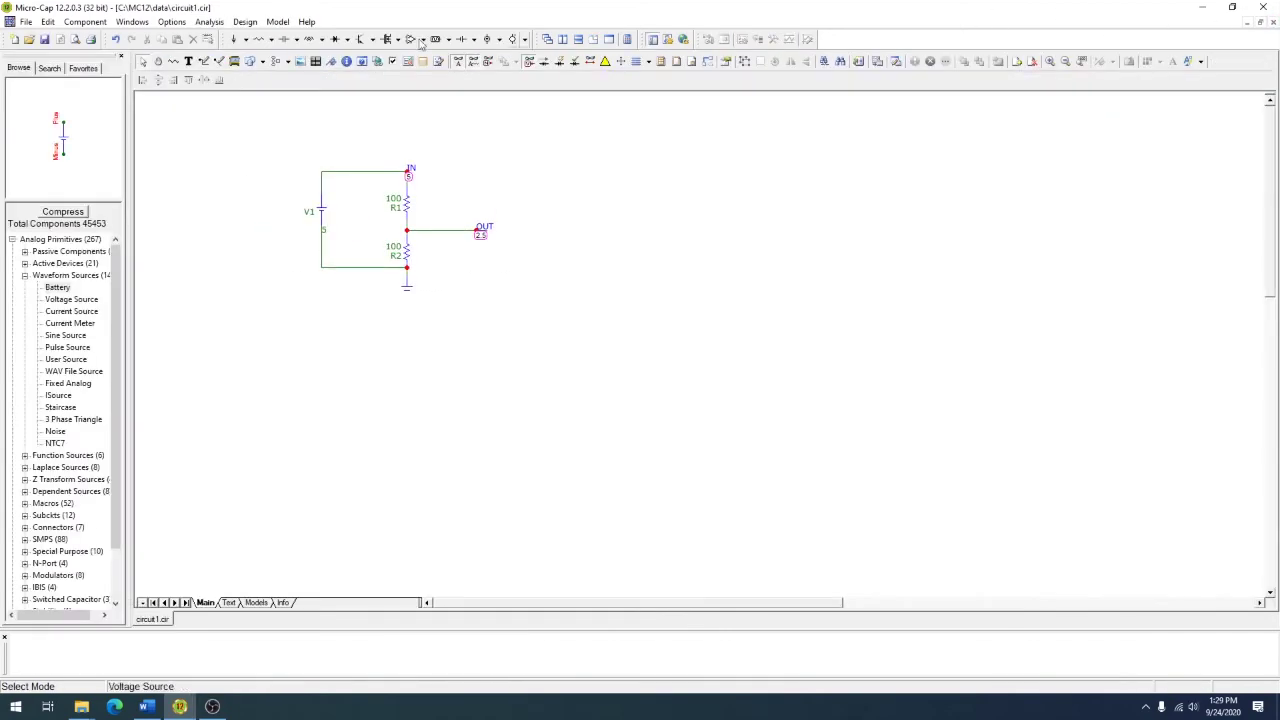
left_click(209, 21)
left_click(225, 75)
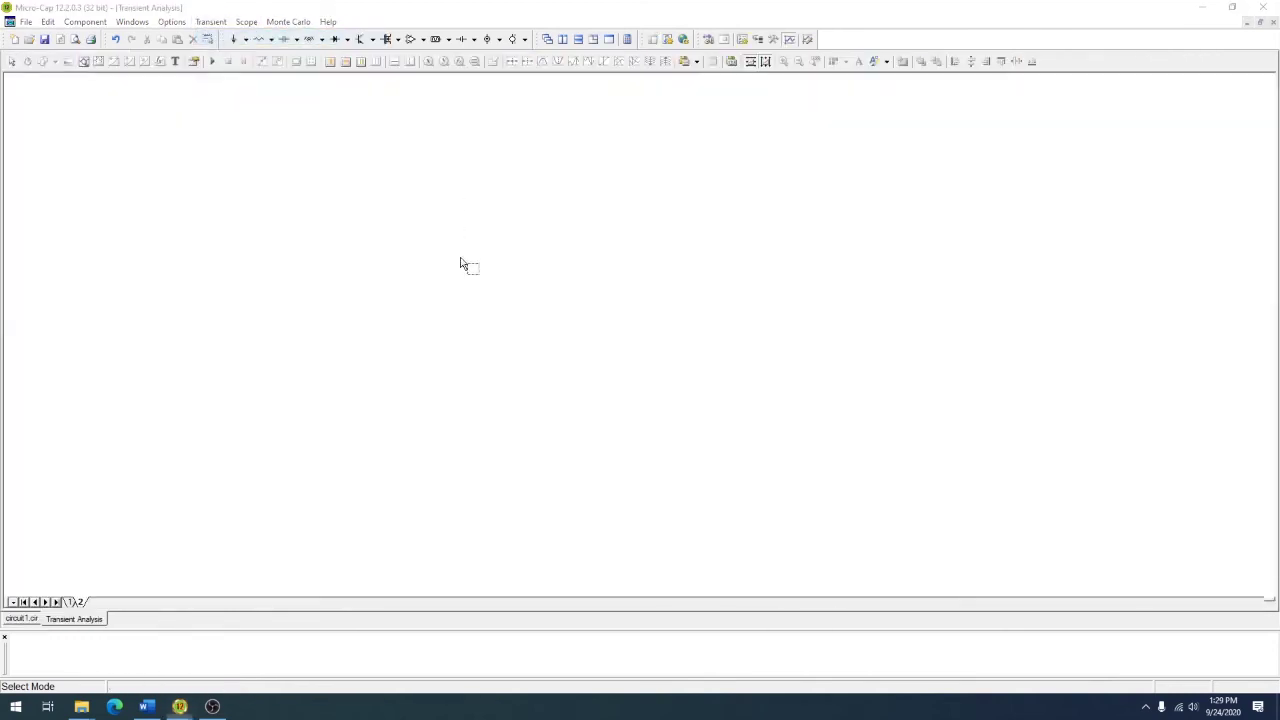
Keep row 1's X range on AutoAlways and raise the maximum run time from 1u to 10u.
left_click(858, 244)
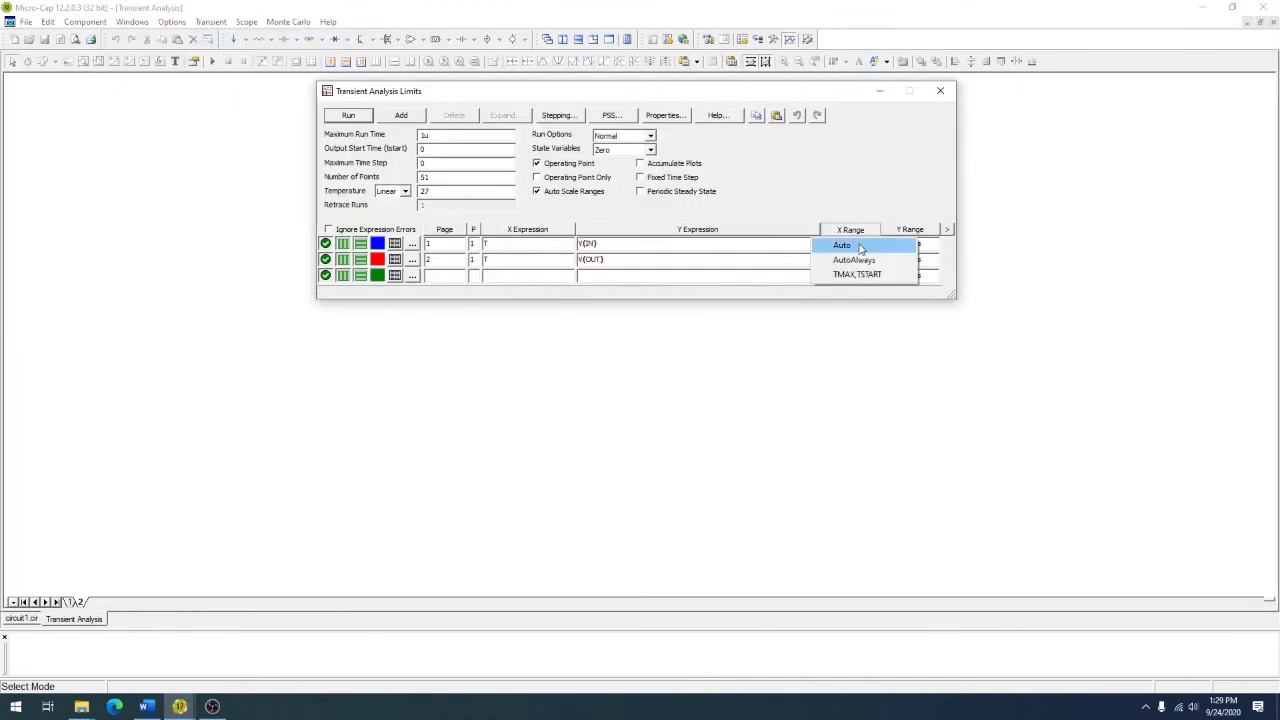
left_click(853, 260)
left_click(842, 244)
left_click(853, 260)
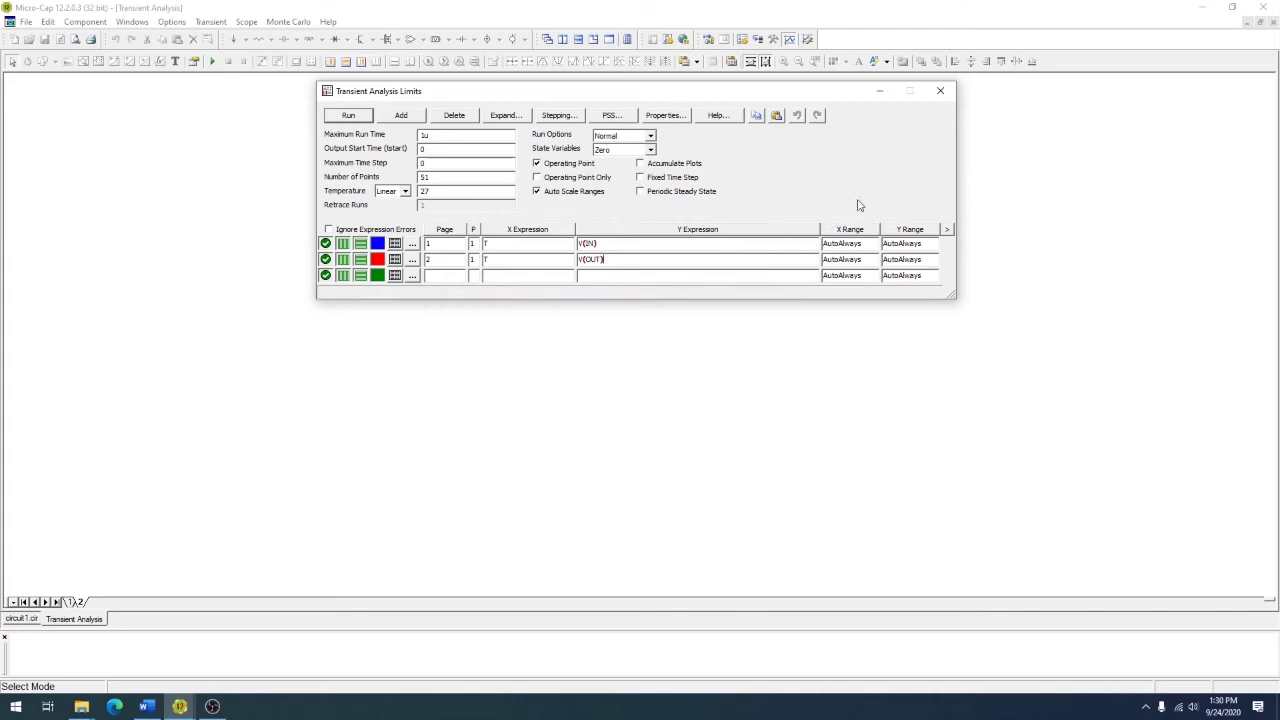
left_click(425, 135)
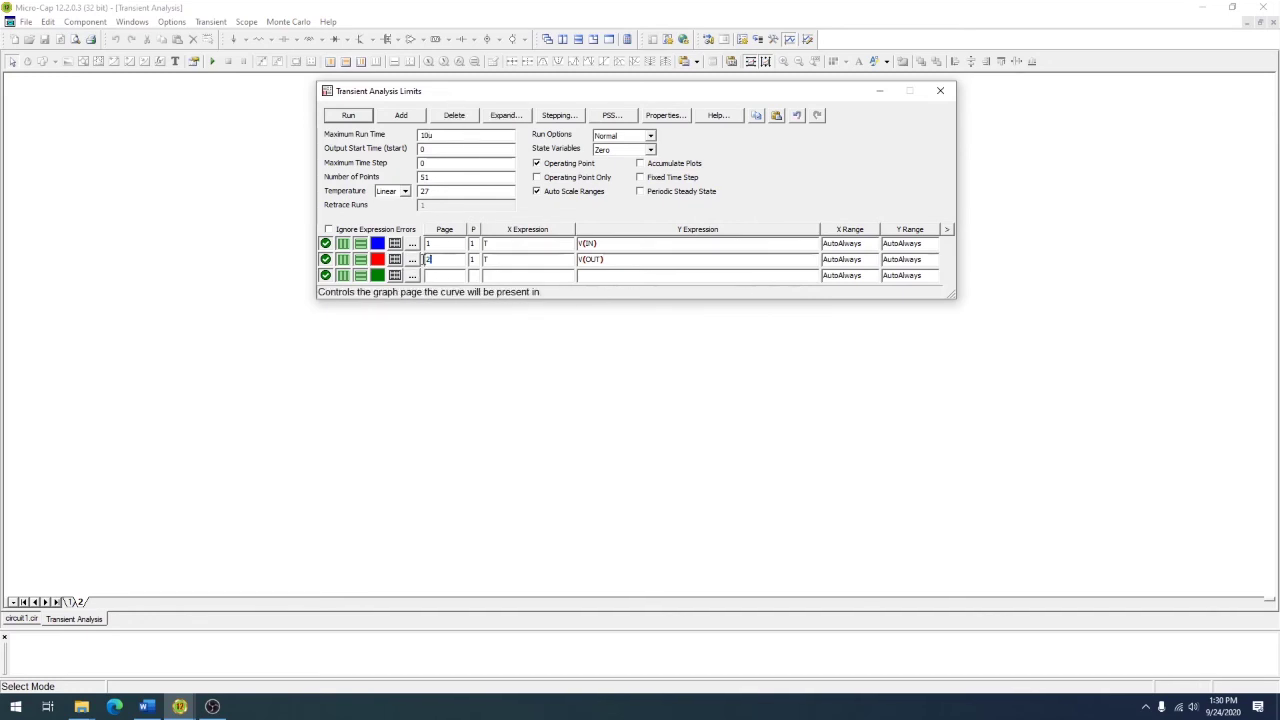
Set V(OUT)'s plot page to 1 and run the analysis.
left_click(427, 259)
type("1")
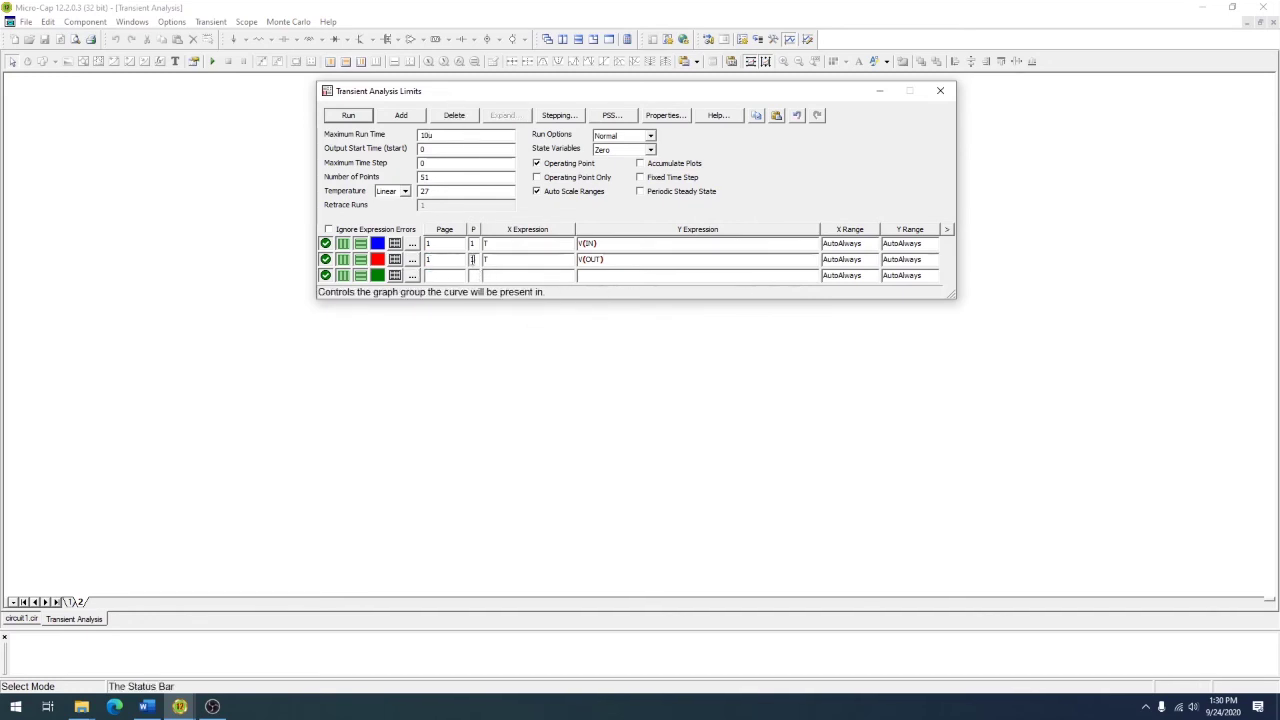
left_click(468, 259)
left_click(360, 114)
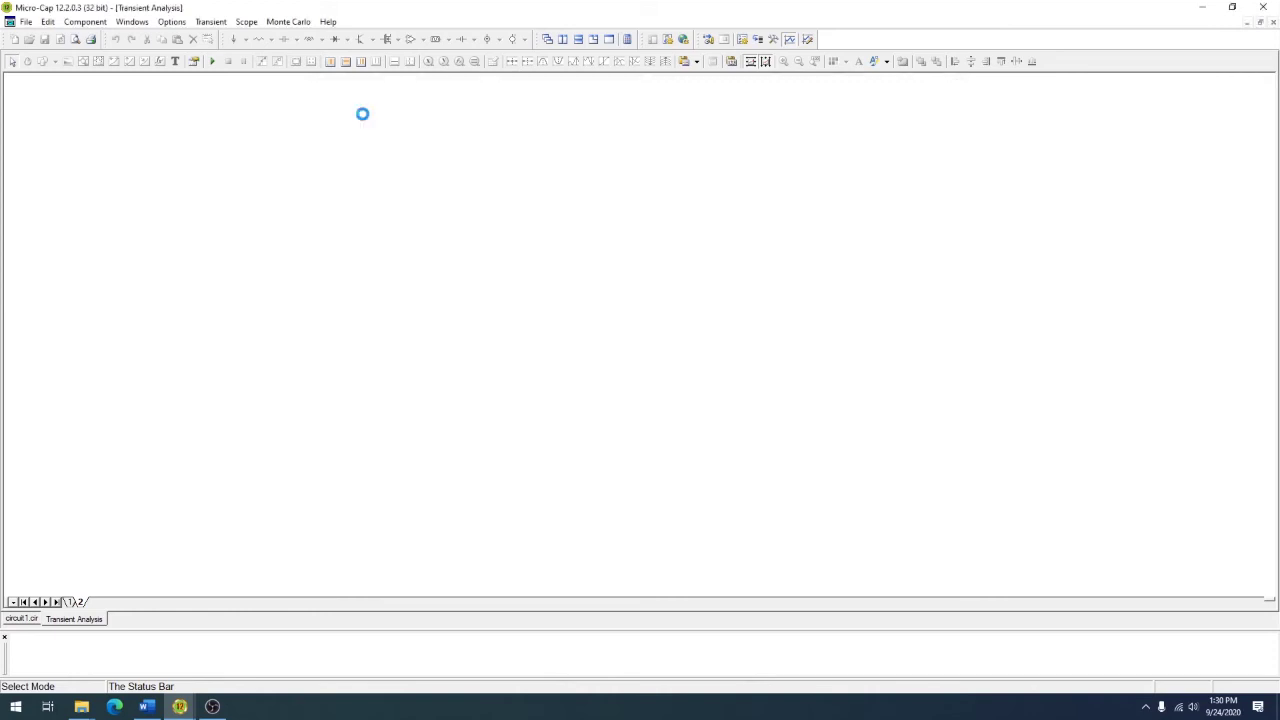
Set V(OUT)'s plot group to 1, rerun, and close the combined V(IN)/V(OUT) plot.
left_click(210, 21)
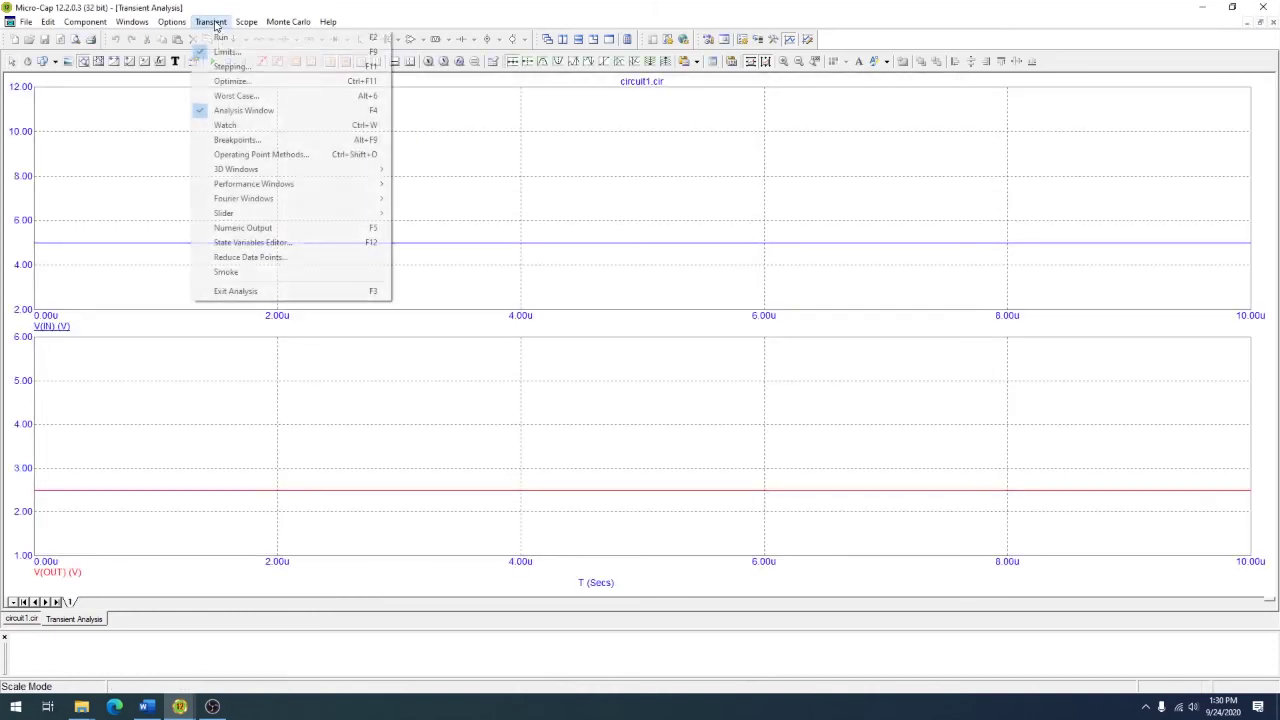
left_click(228, 49)
left_click(469, 260)
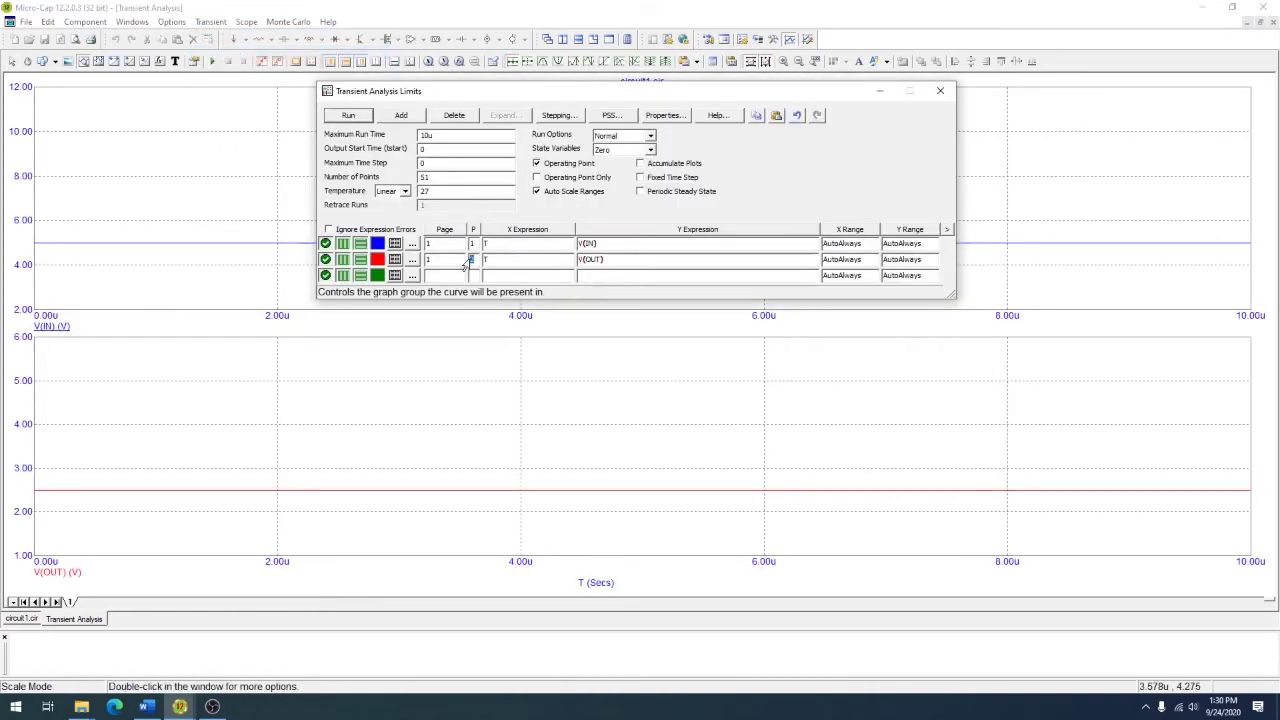
type("1")
key("Return")
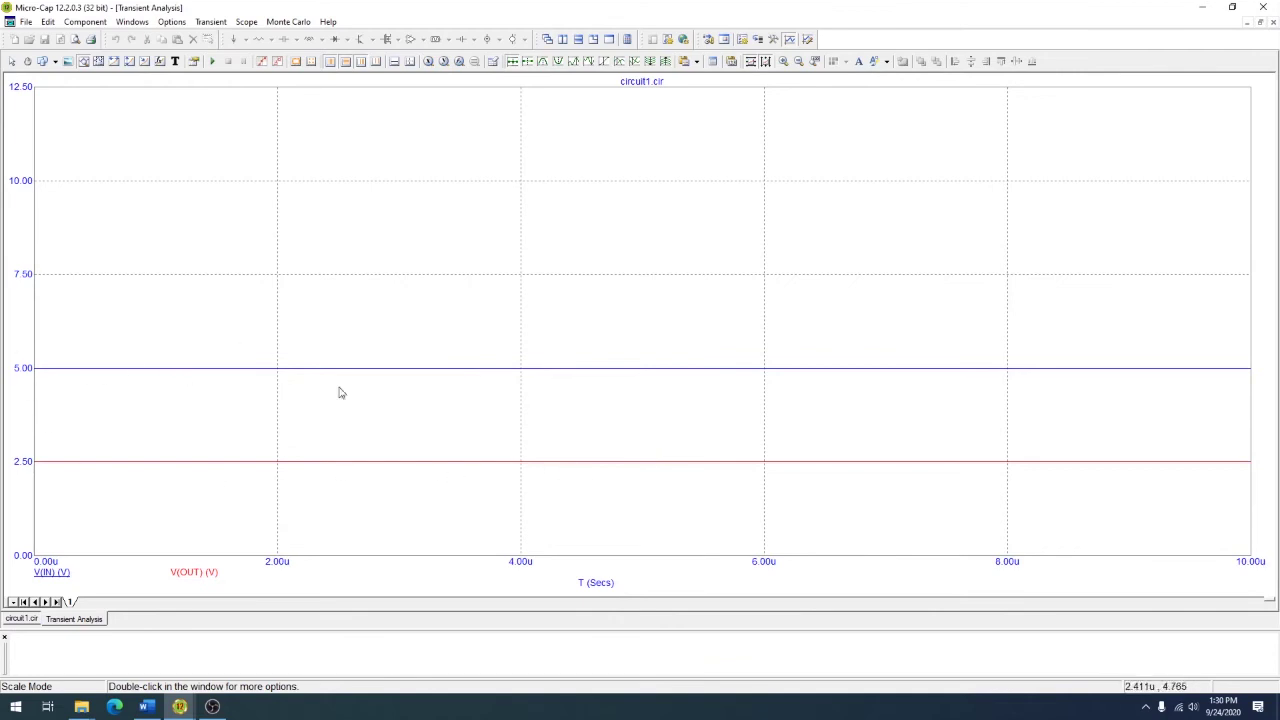
left_click(1272, 24)
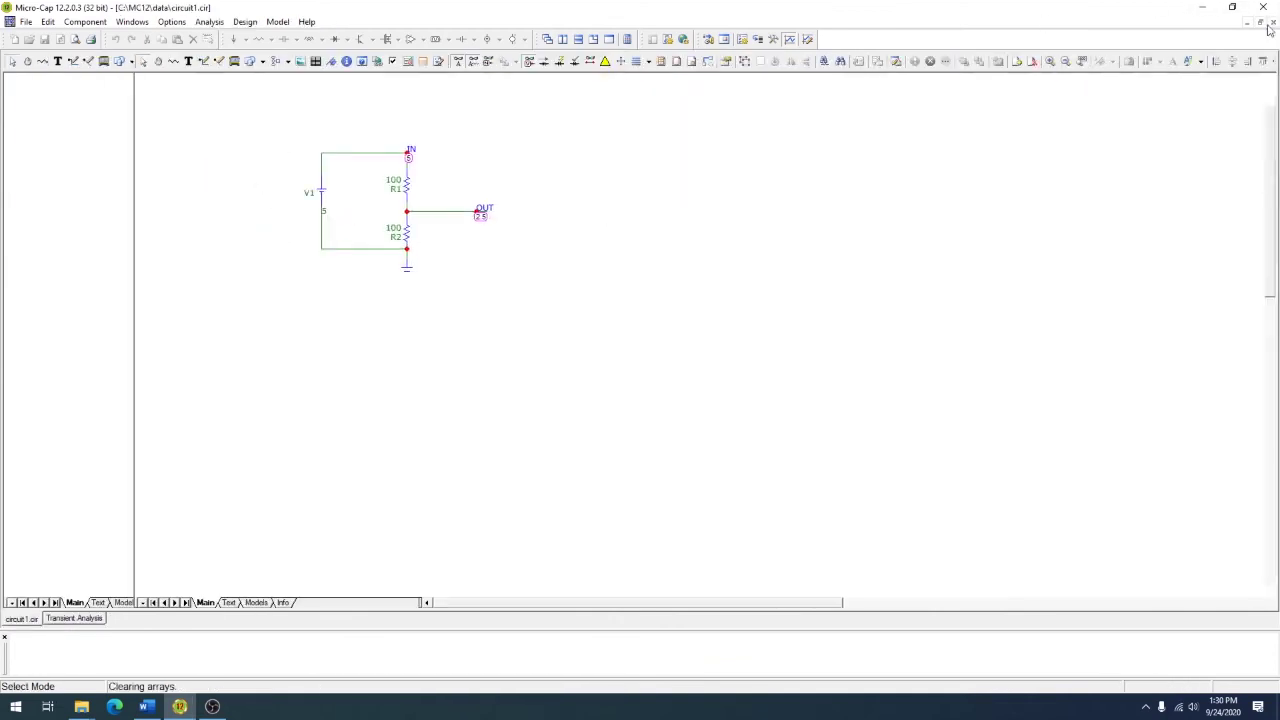
Delete the ground and wire stub under R2, then run to see the missing-ground error.
left_click(307, 211)
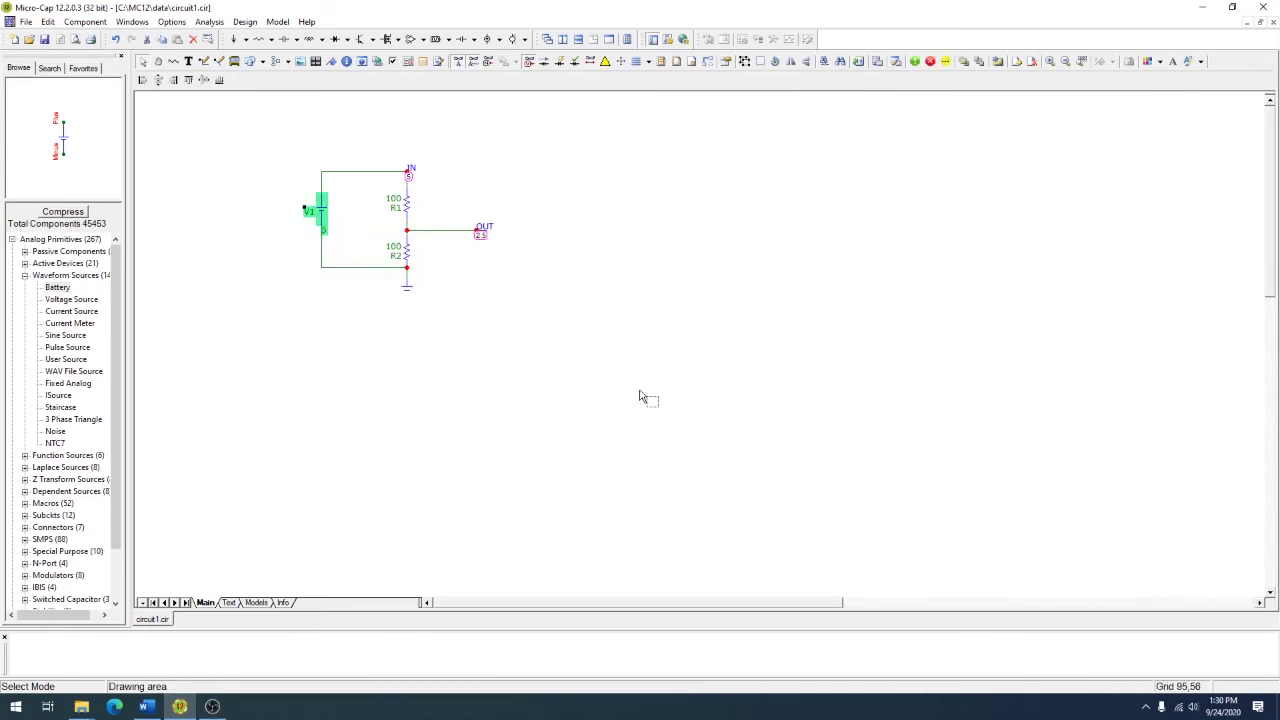
key("Delete")
left_click(408, 279)
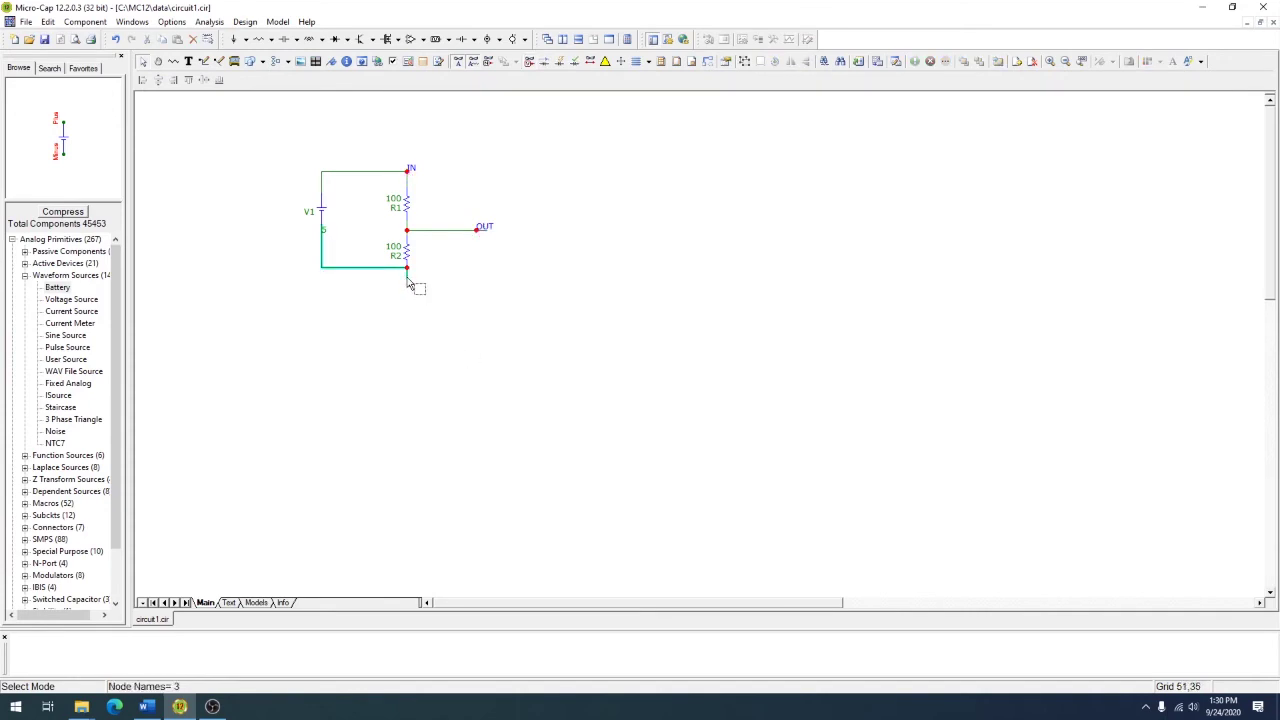
key("Delete")
left_click(209, 21)
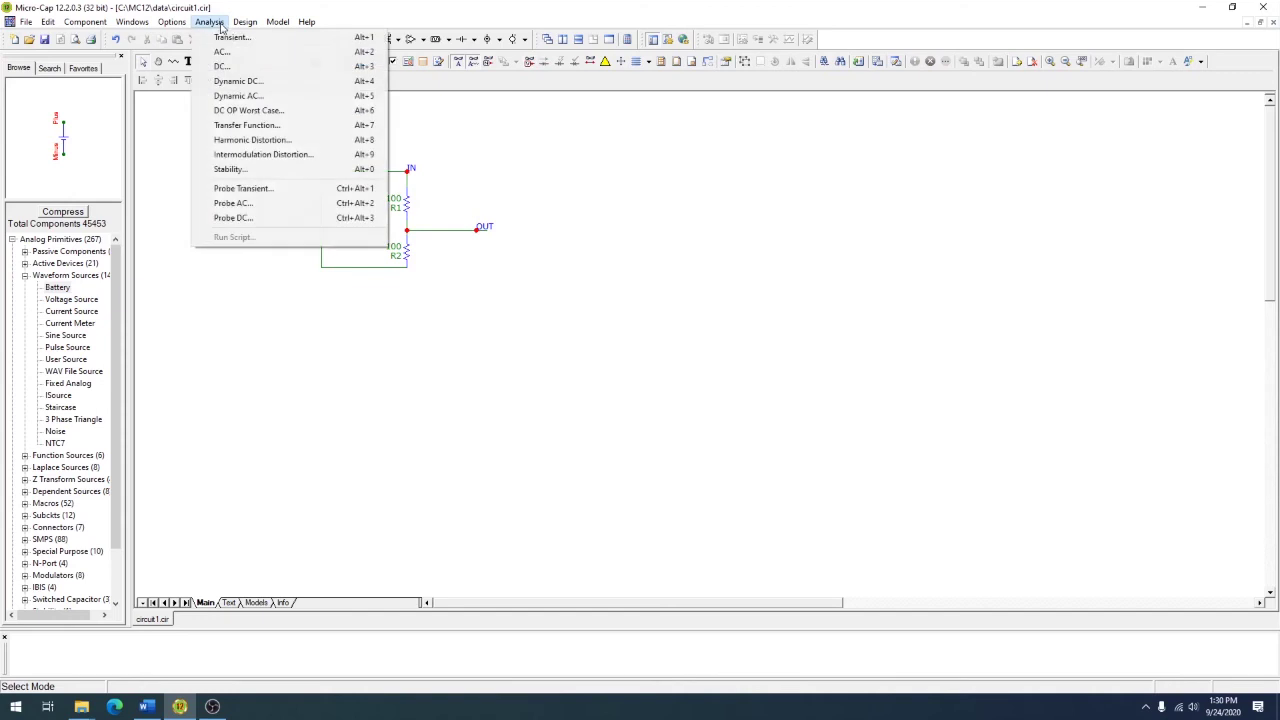
left_click(230, 34)
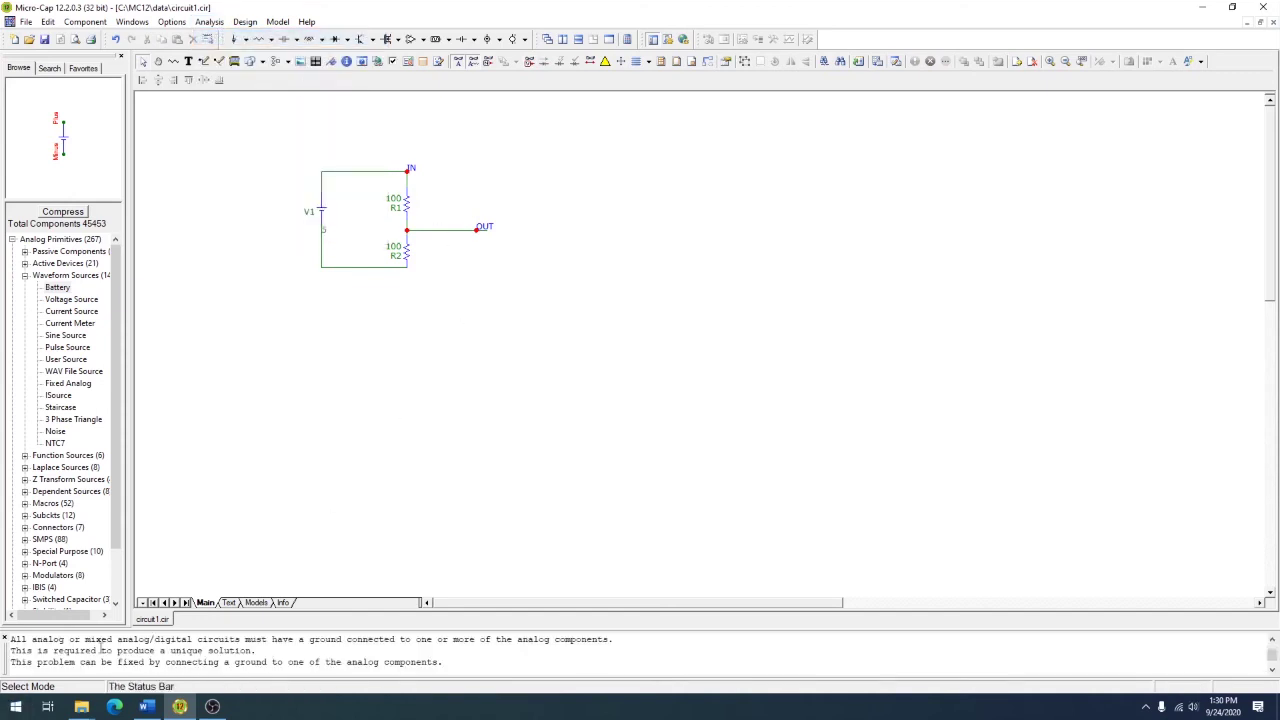
left_click_drag(395, 640, 249, 640)
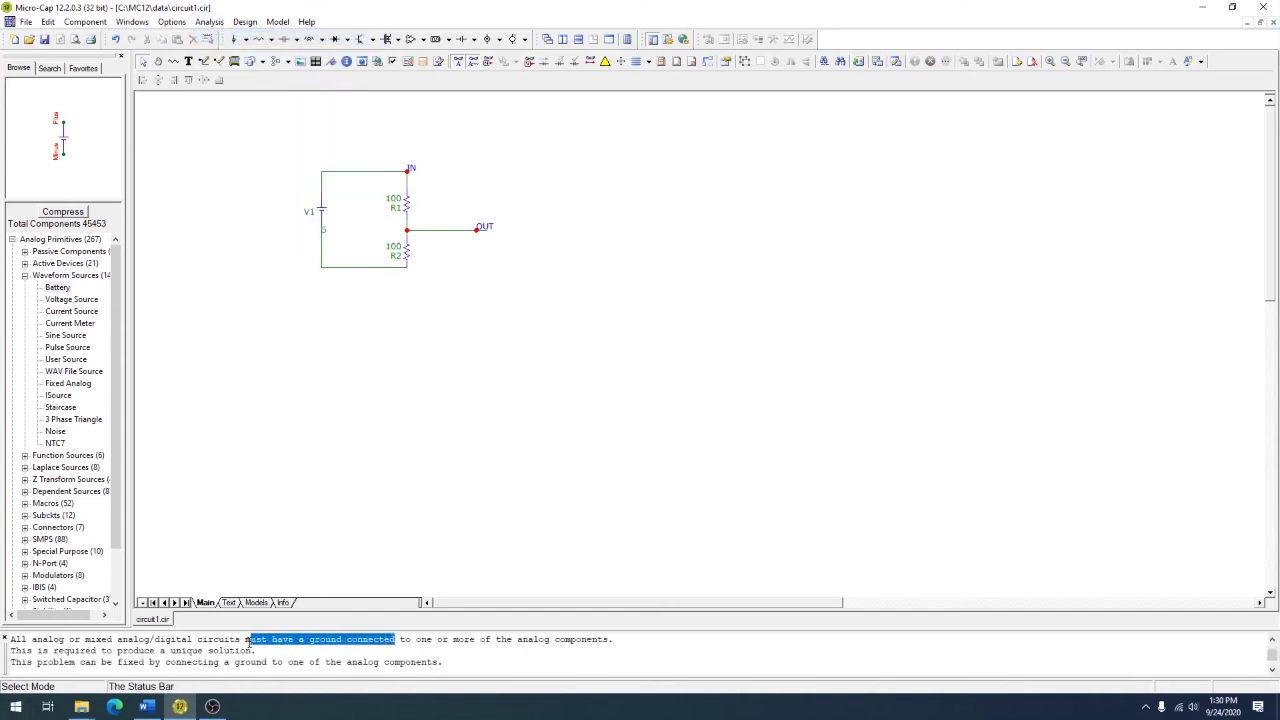
Place a new ground at the bottom of R2 and reopen the transient analysis limits.
left_click(233, 39)
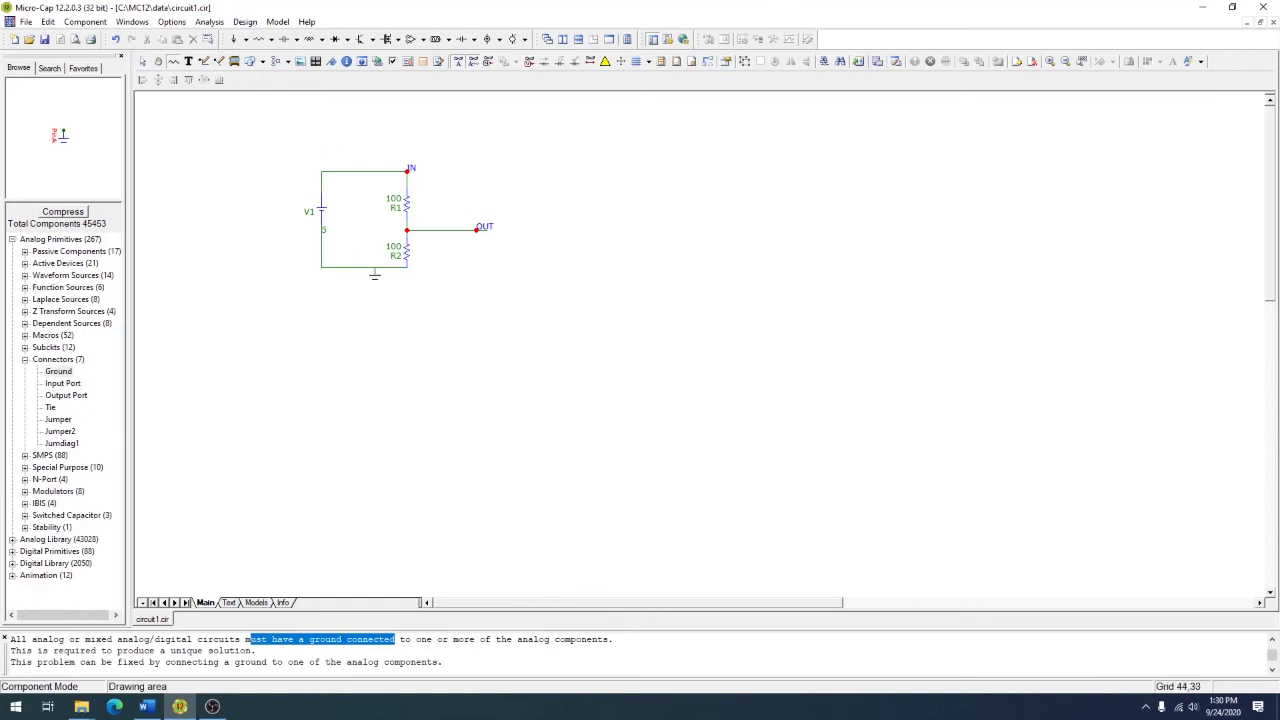
left_click(406, 270)
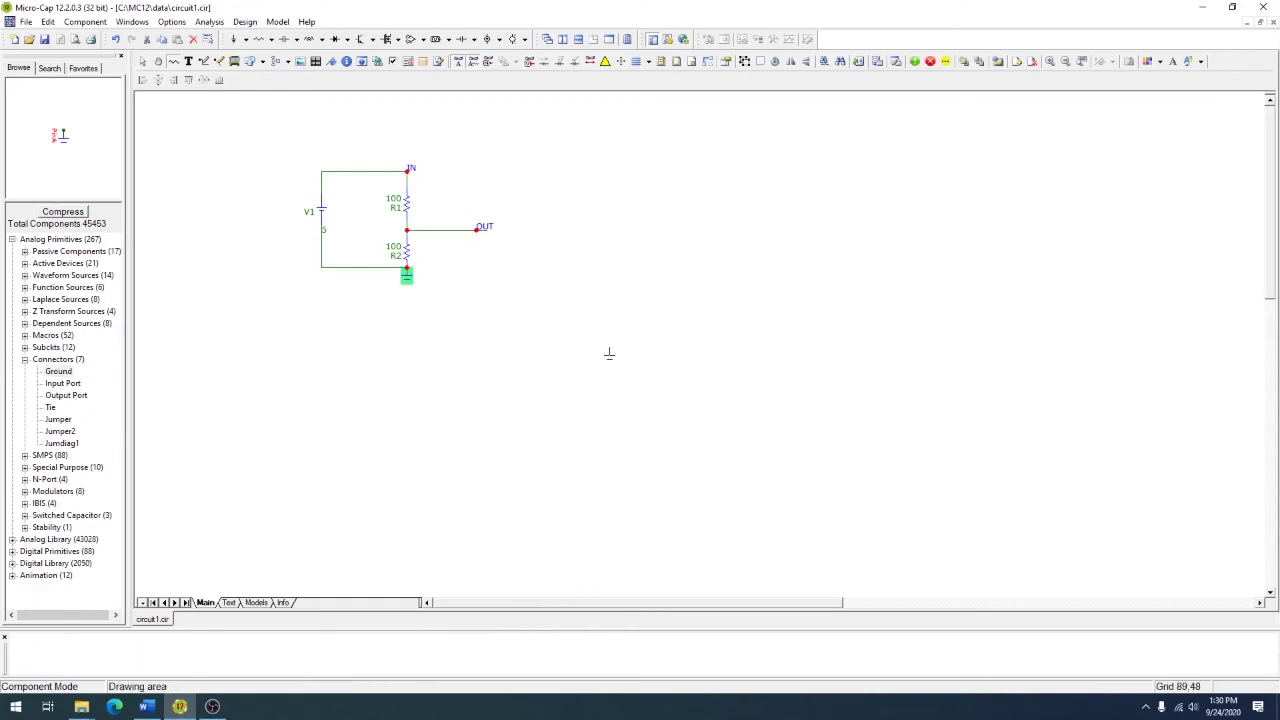
key("ctrl+e")
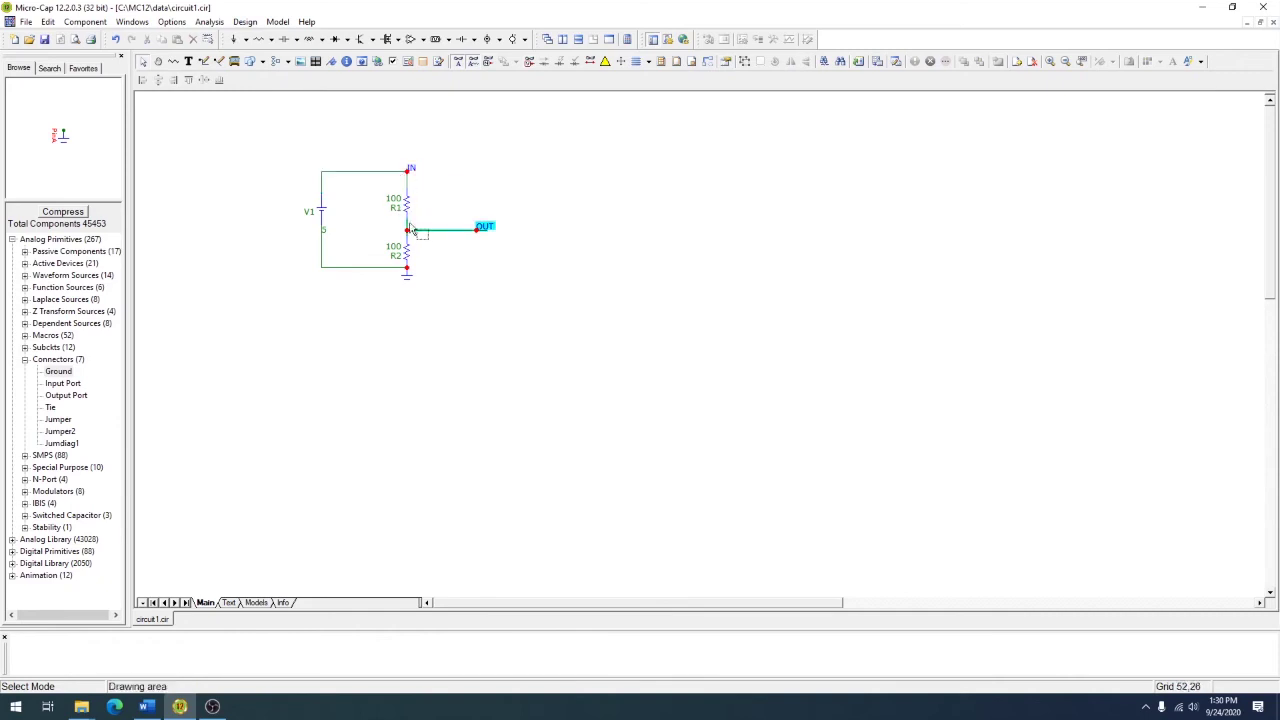
left_click(209, 21)
left_click(230, 37)
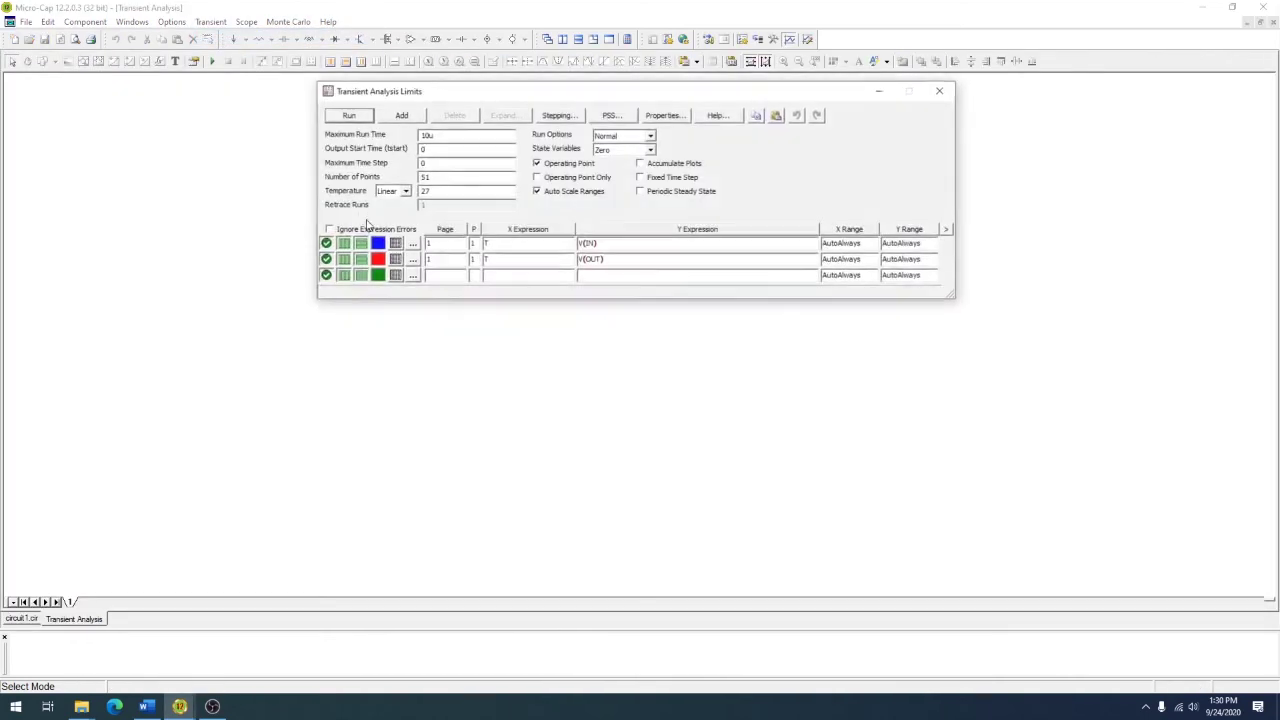
Enter I(R1) as the third curve's Y expression, correct the typo, and run.
left_click(613, 274)
type("I(")
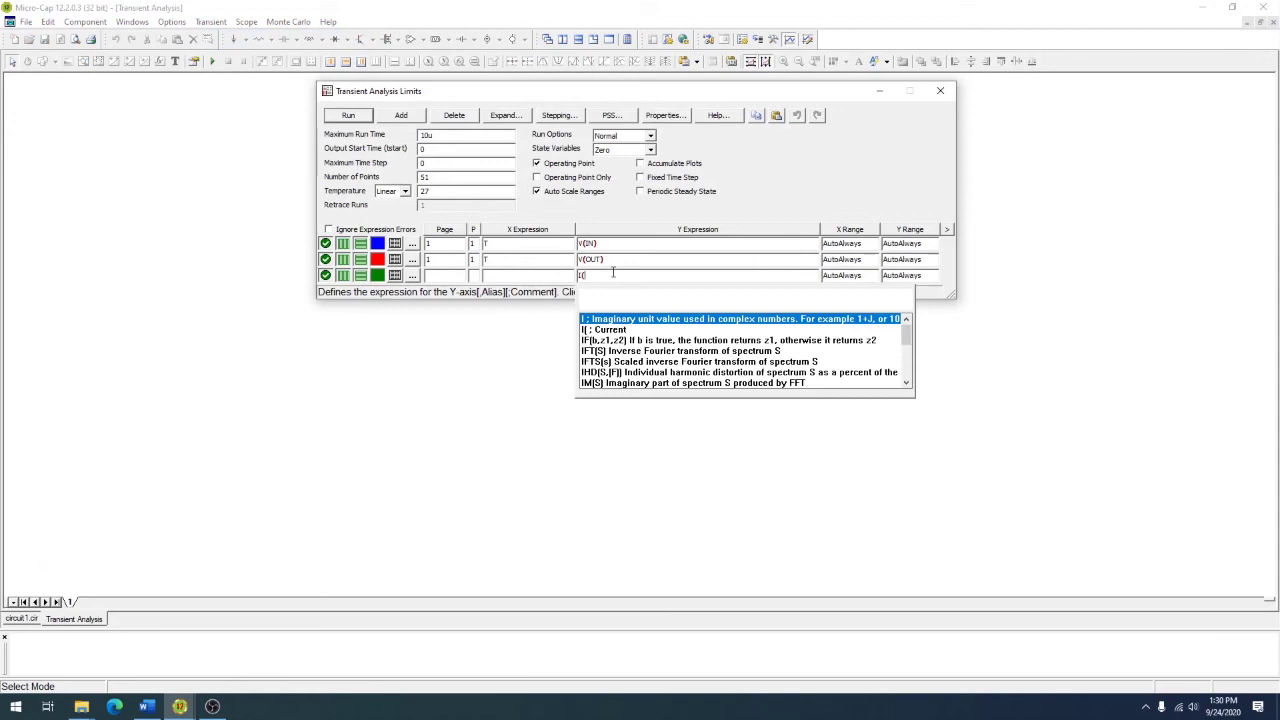
type("R1)")
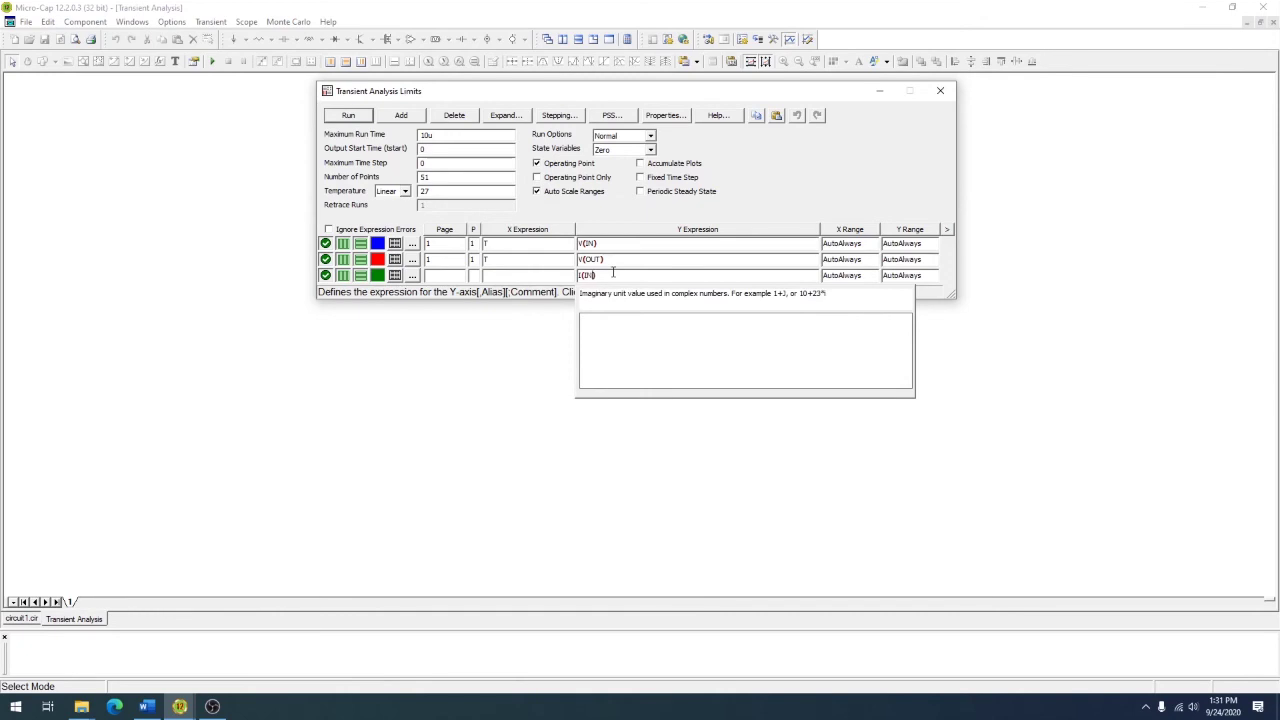
left_click(347, 116)
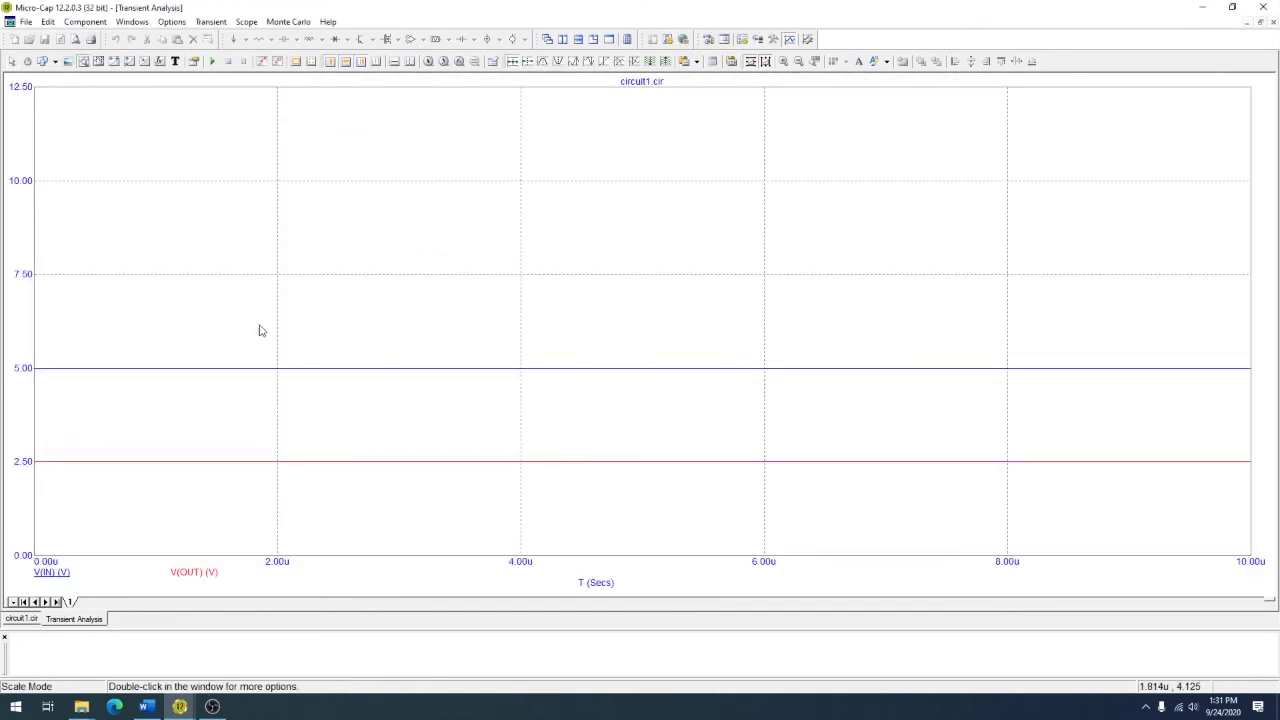
left_click(211, 21)
left_click(224, 51)
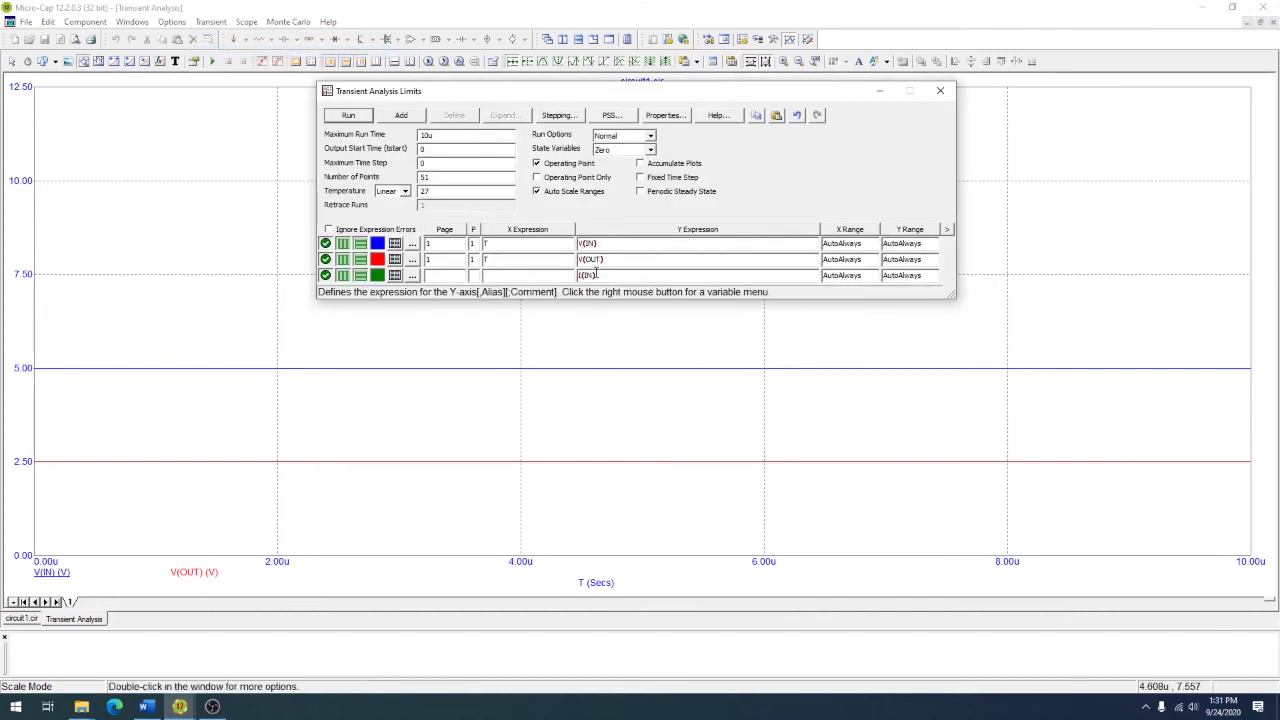
type(")")
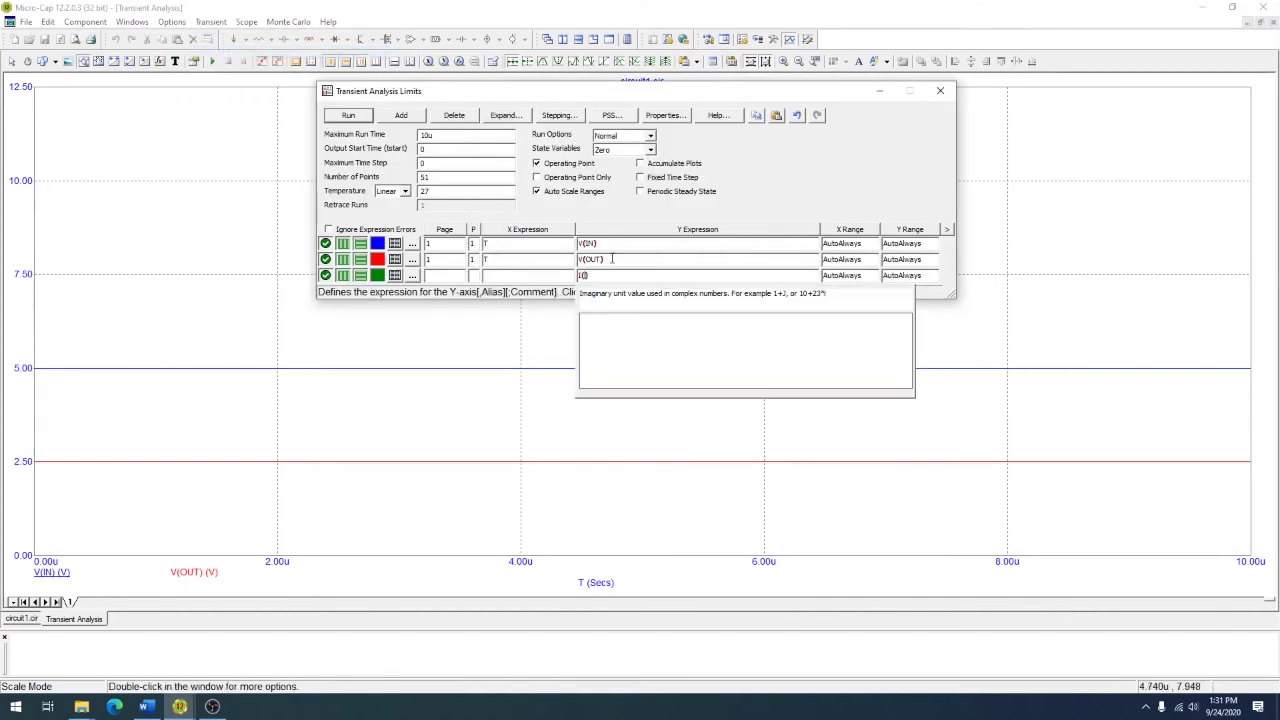
type("R1")
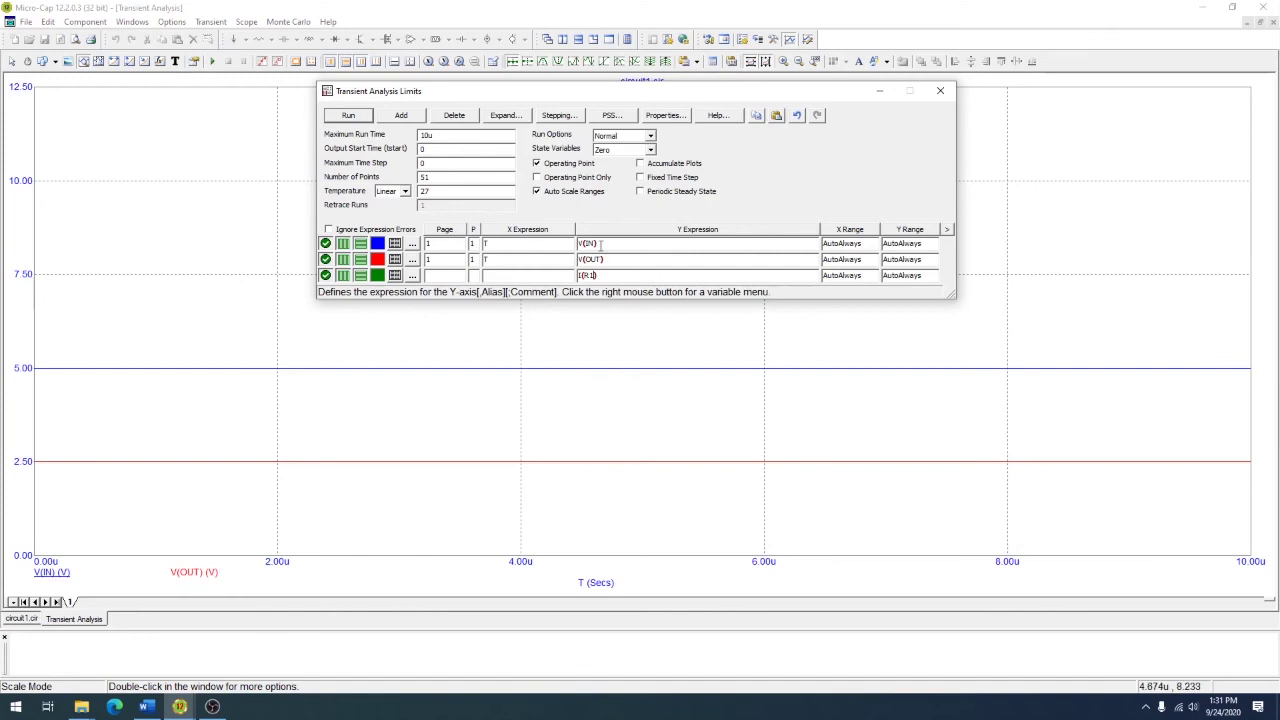
left_click(360, 116)
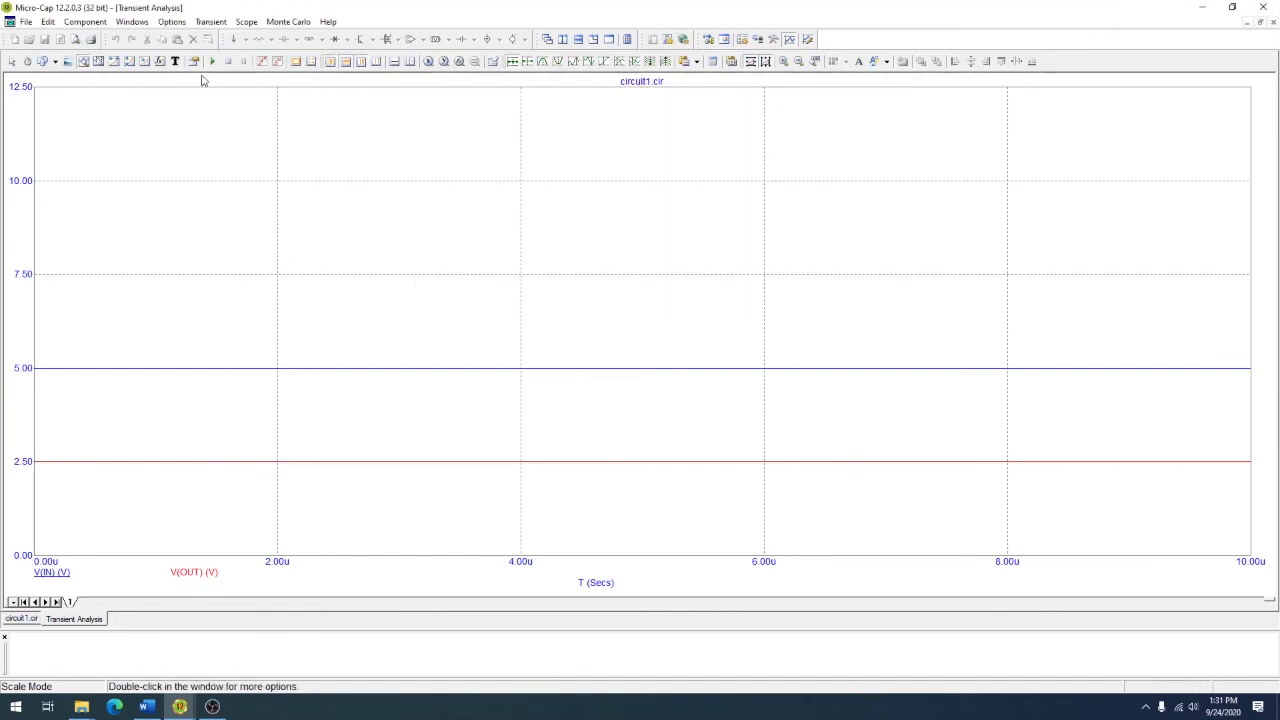
Give the I(R1) curve X expression T and plot group 2, then rerun.
left_click(210, 21)
left_click(228, 48)
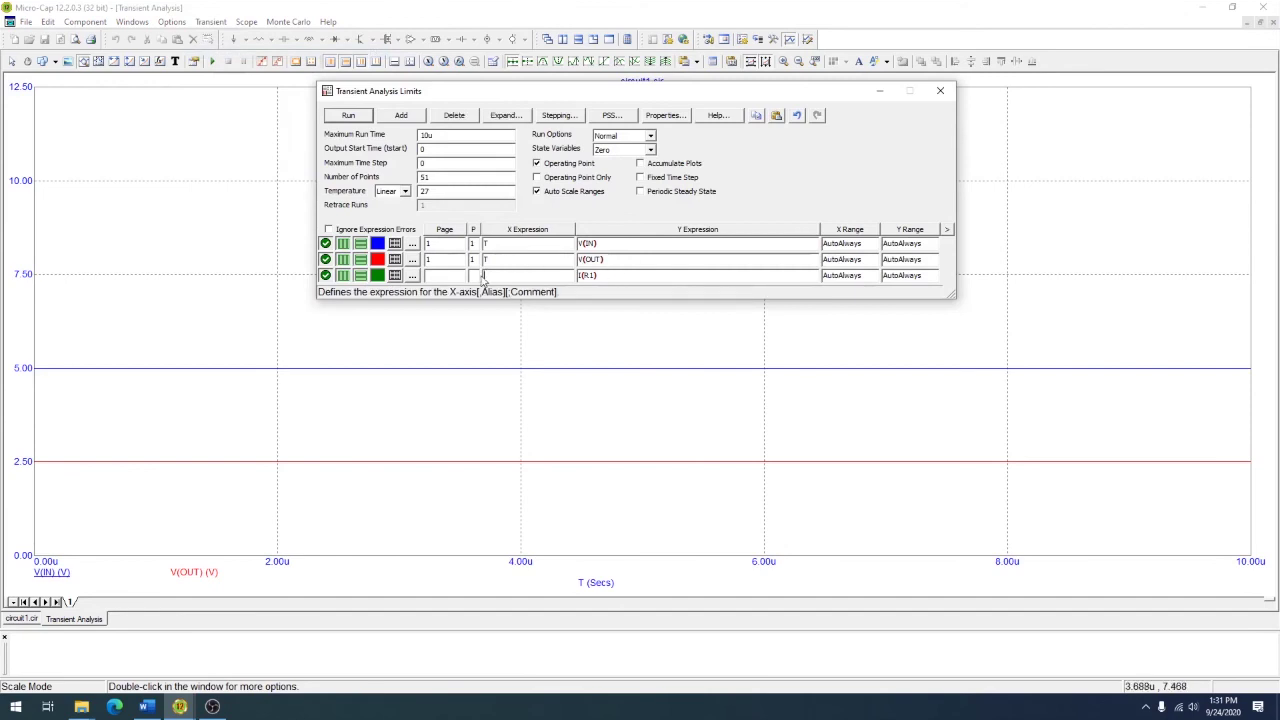
type("1")
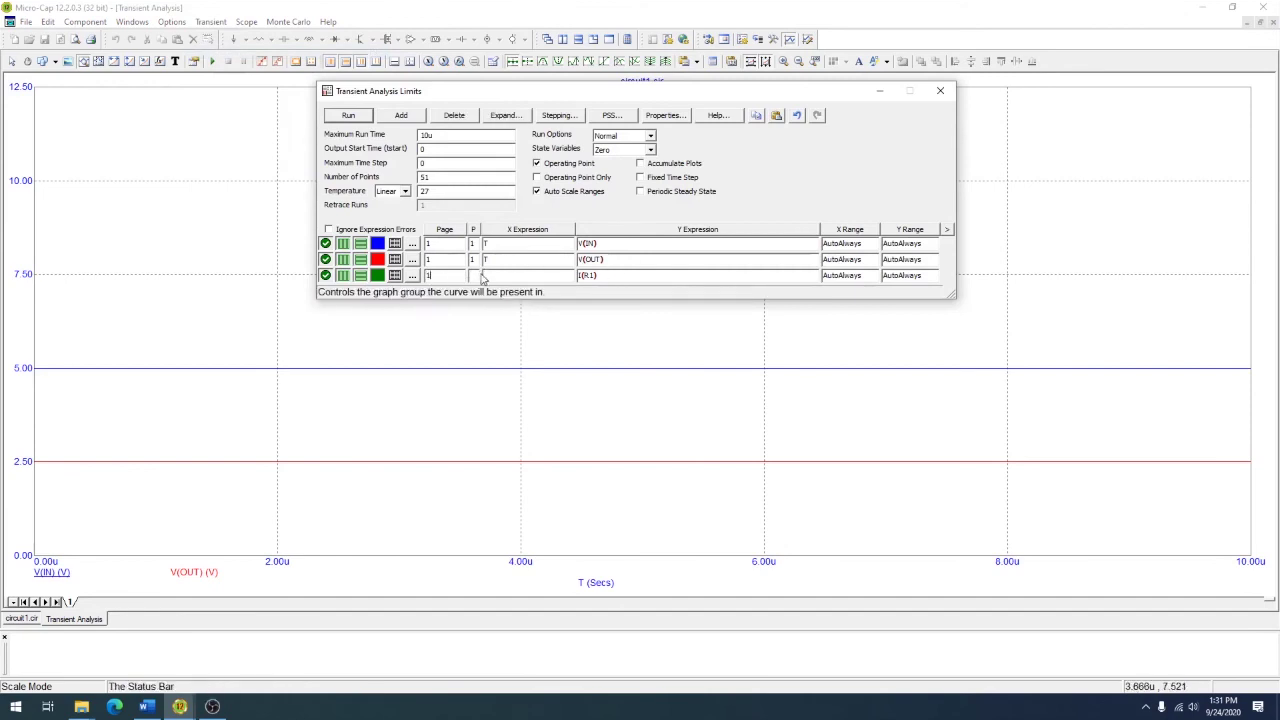
left_click(520, 276)
type("T")
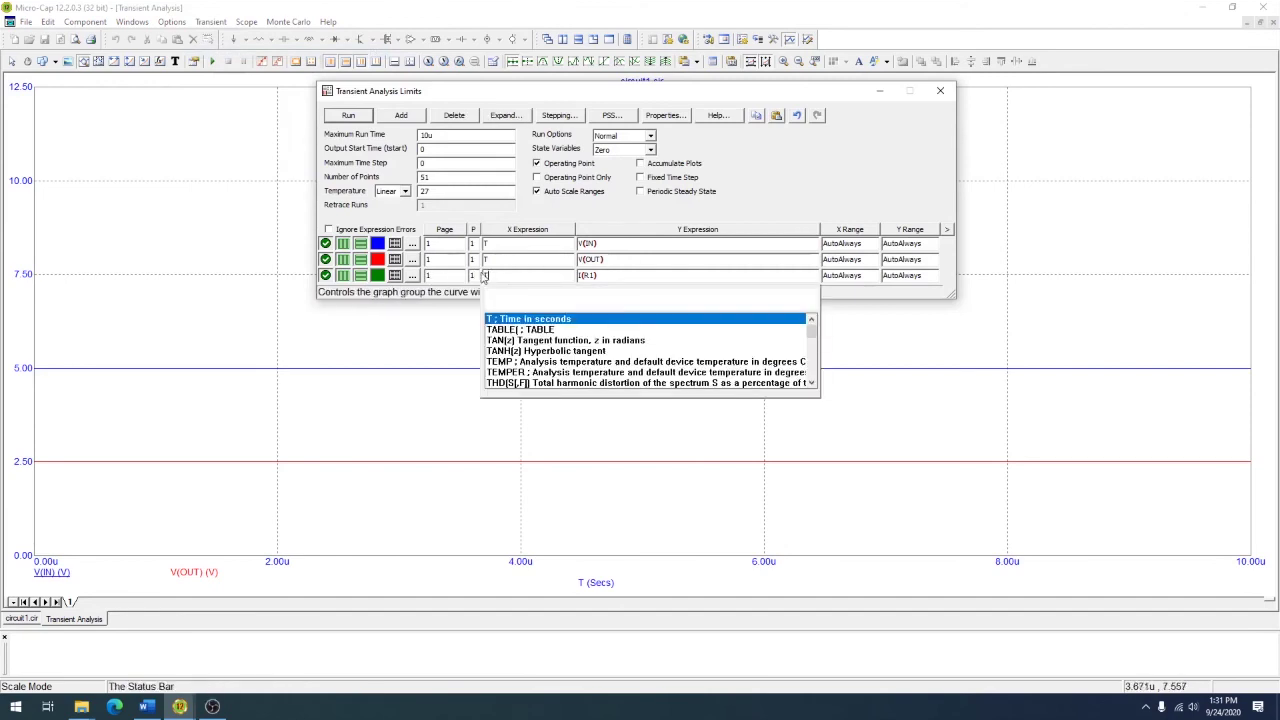
left_click(472, 276)
type("2")
left_click(595, 276)
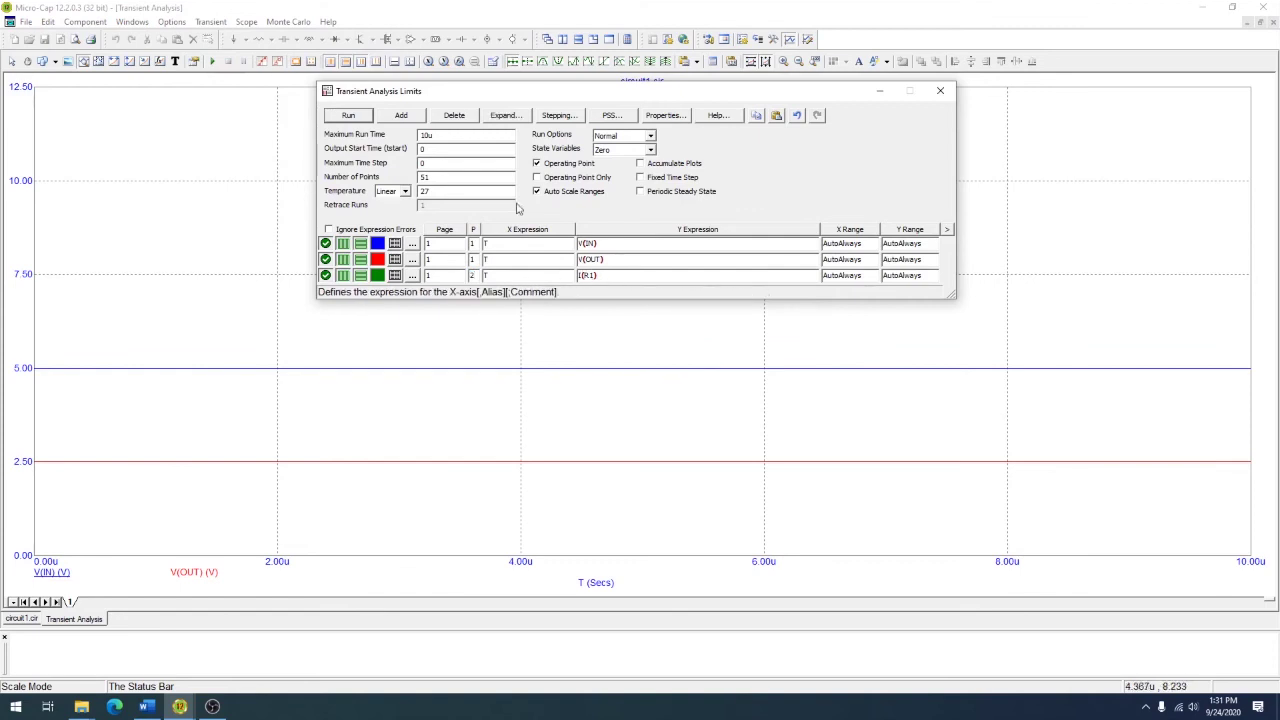
left_click(348, 115)
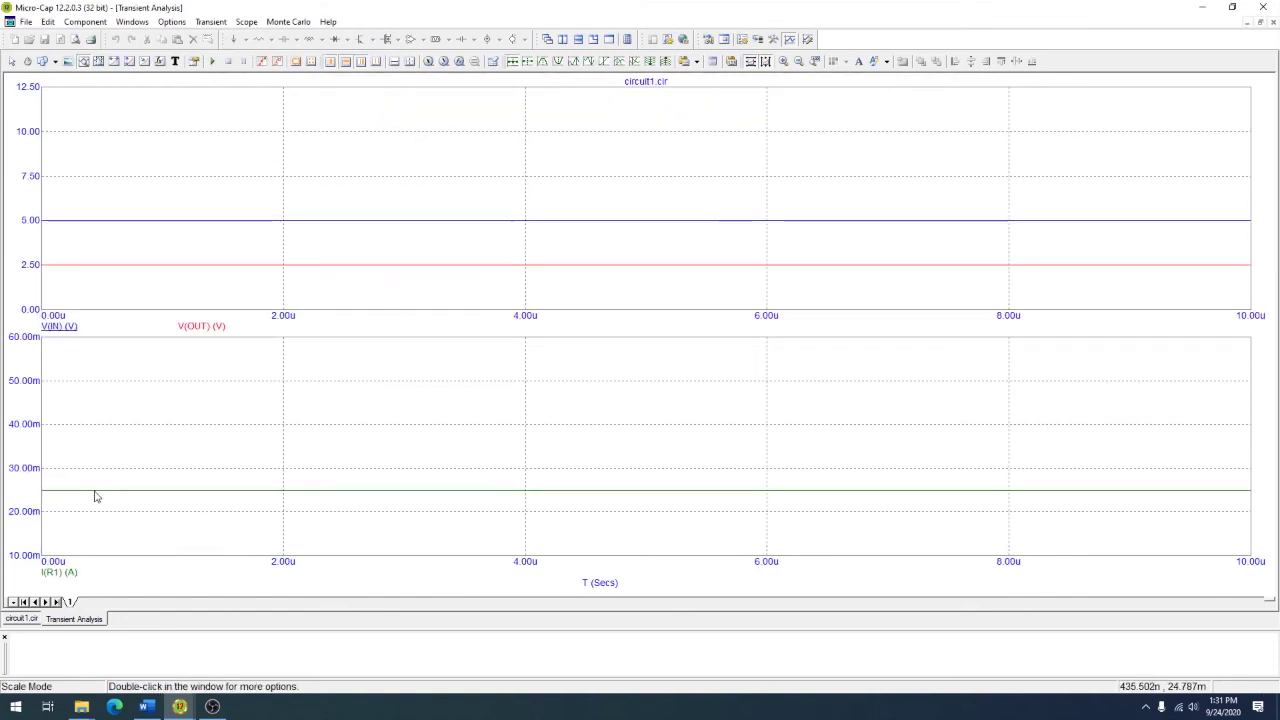
Put the third curve on plot group 2, try I(IN), and dismiss the illegal-expression error.
left_click(210, 21)
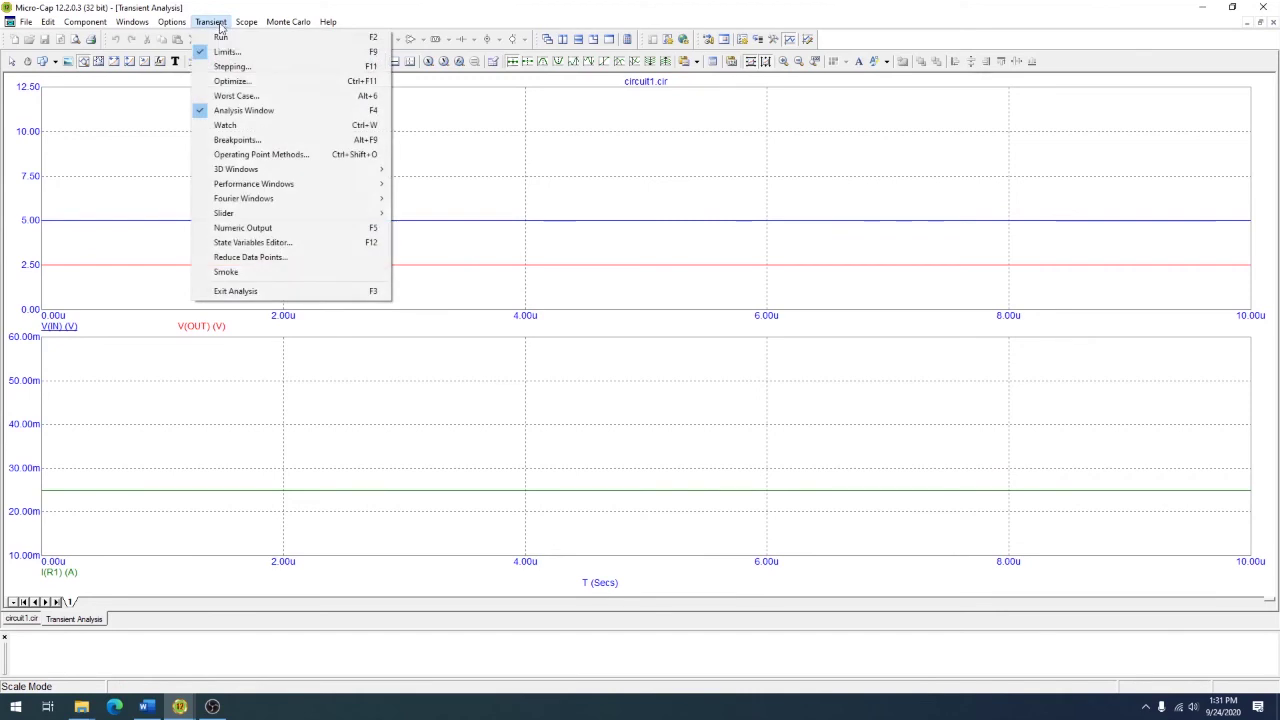
left_click(220, 48)
type("2")
left_click(593, 275)
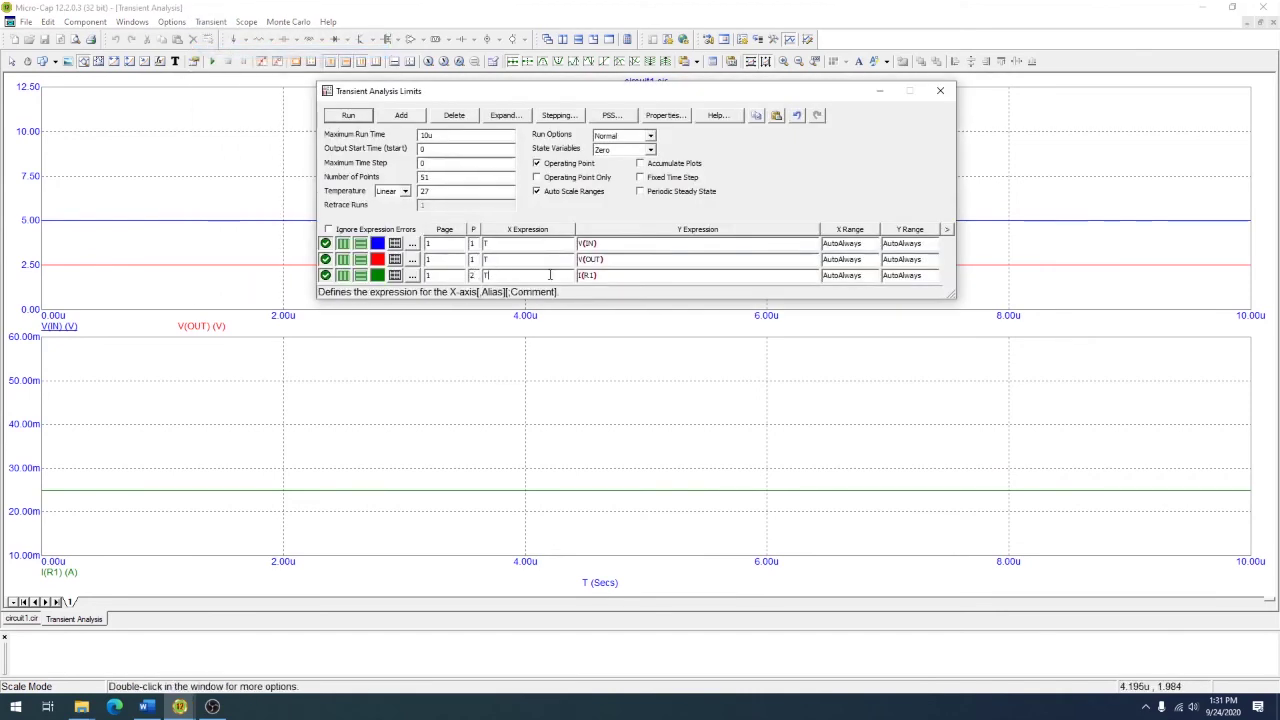
key("BackSpace")
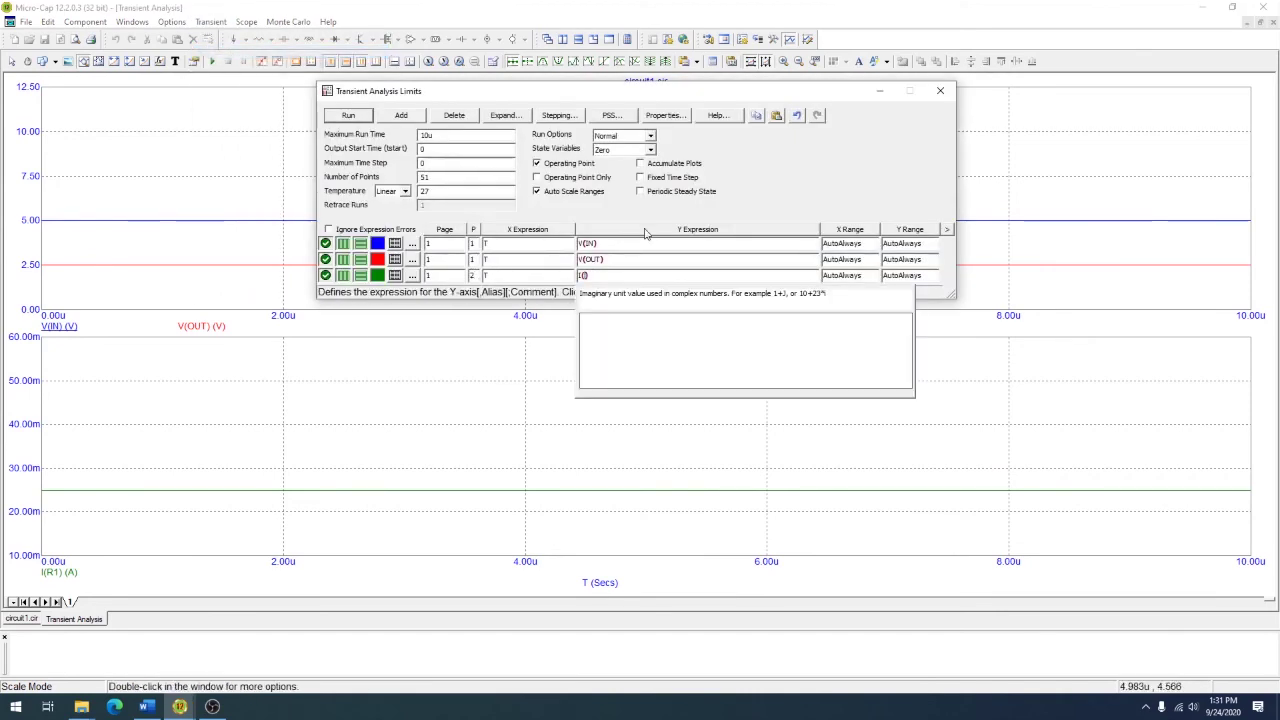
type("IN")
left_click(348, 115)
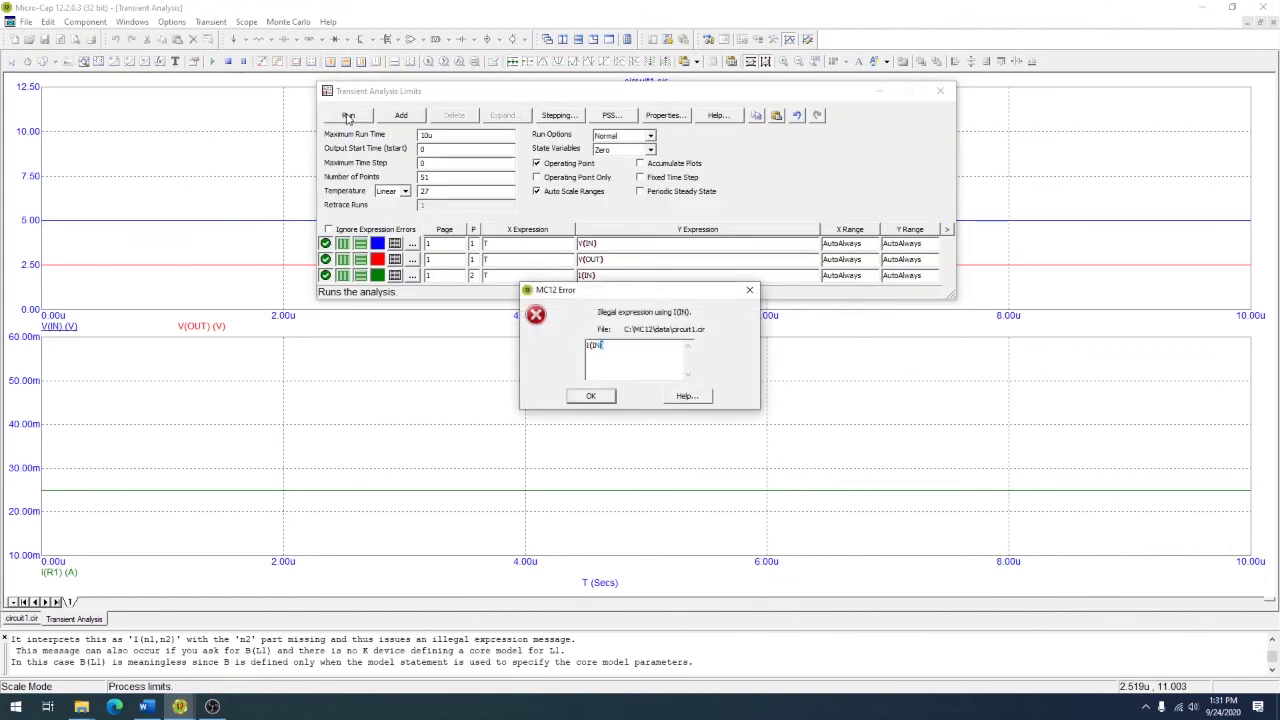
left_click(596, 396)
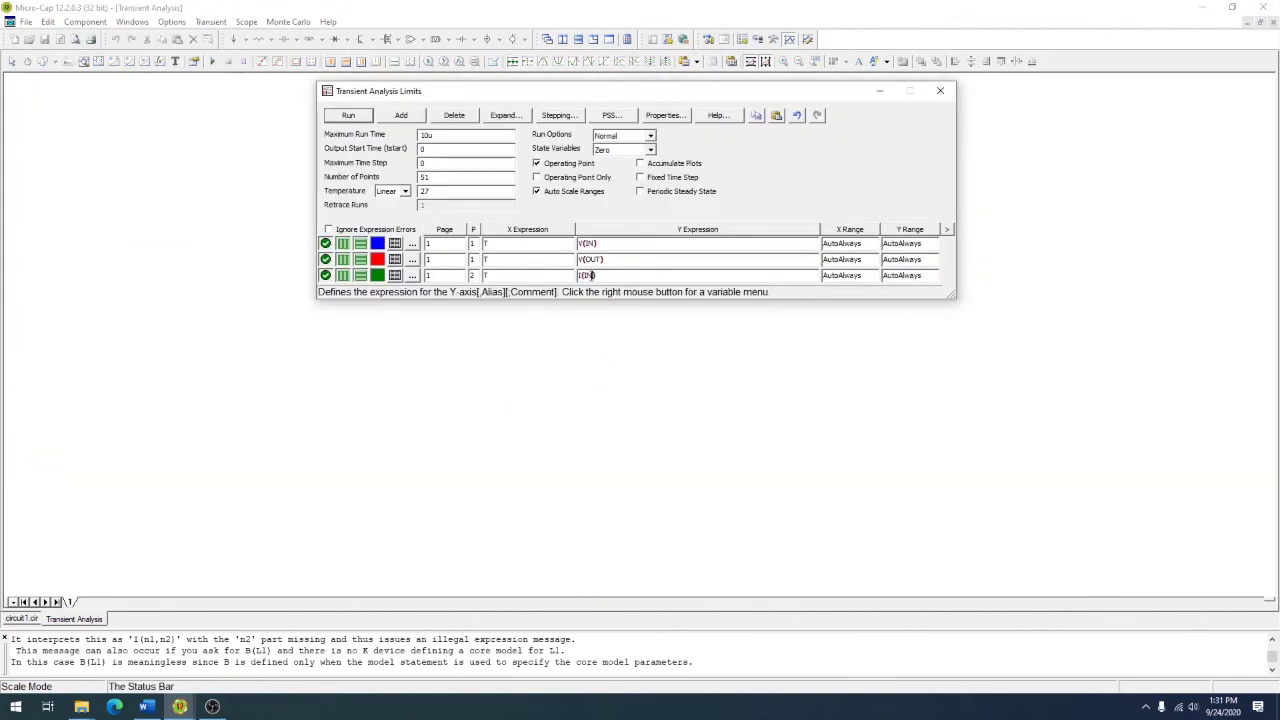
Restore the I(R1) expression, rerun the analysis, and close the plot.
type("I(R1")
left_click(342, 117)
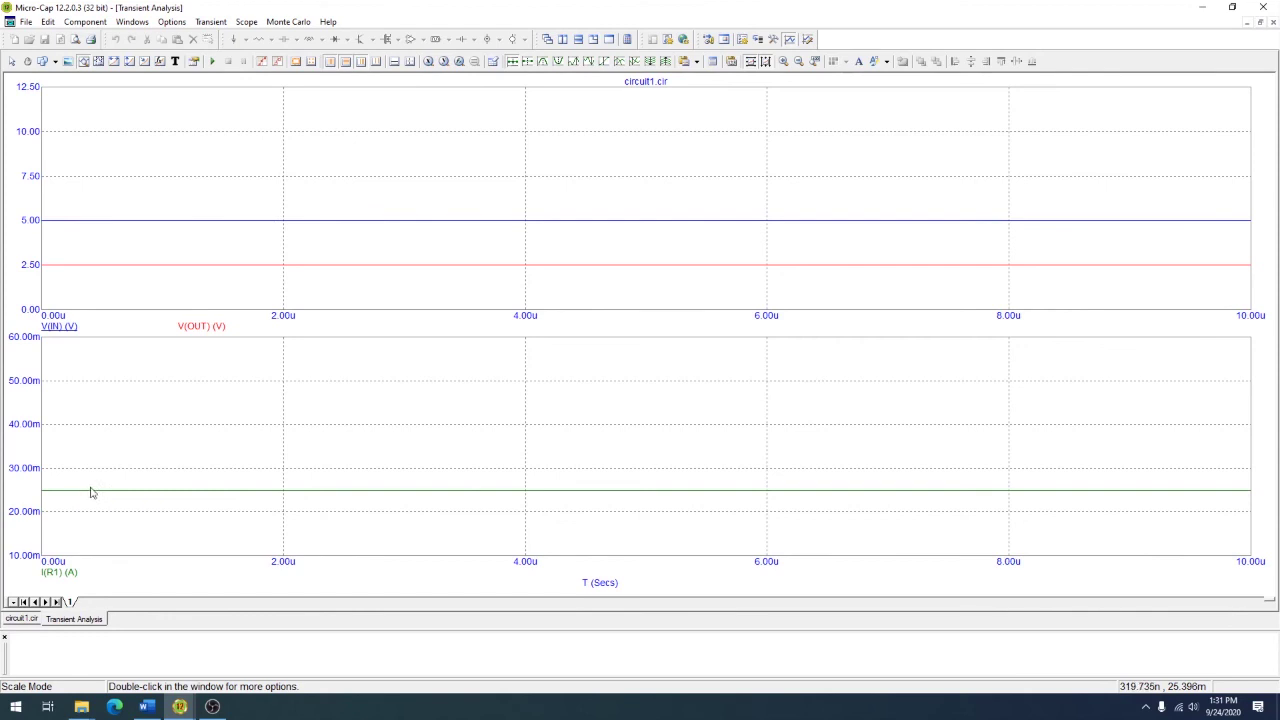
left_click(1273, 22)
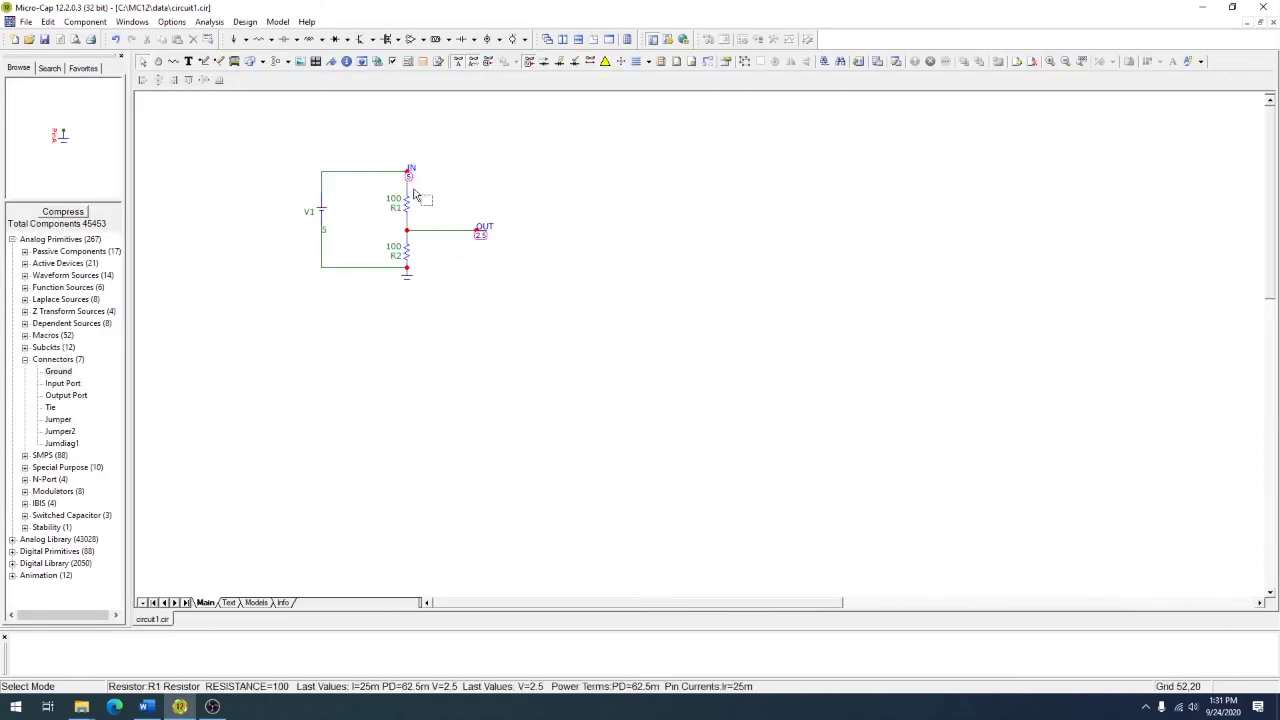
Show power values on the schematic and set both R1 and R2 to 1000 ohms.
left_click_drag(409, 297, 310, 268)
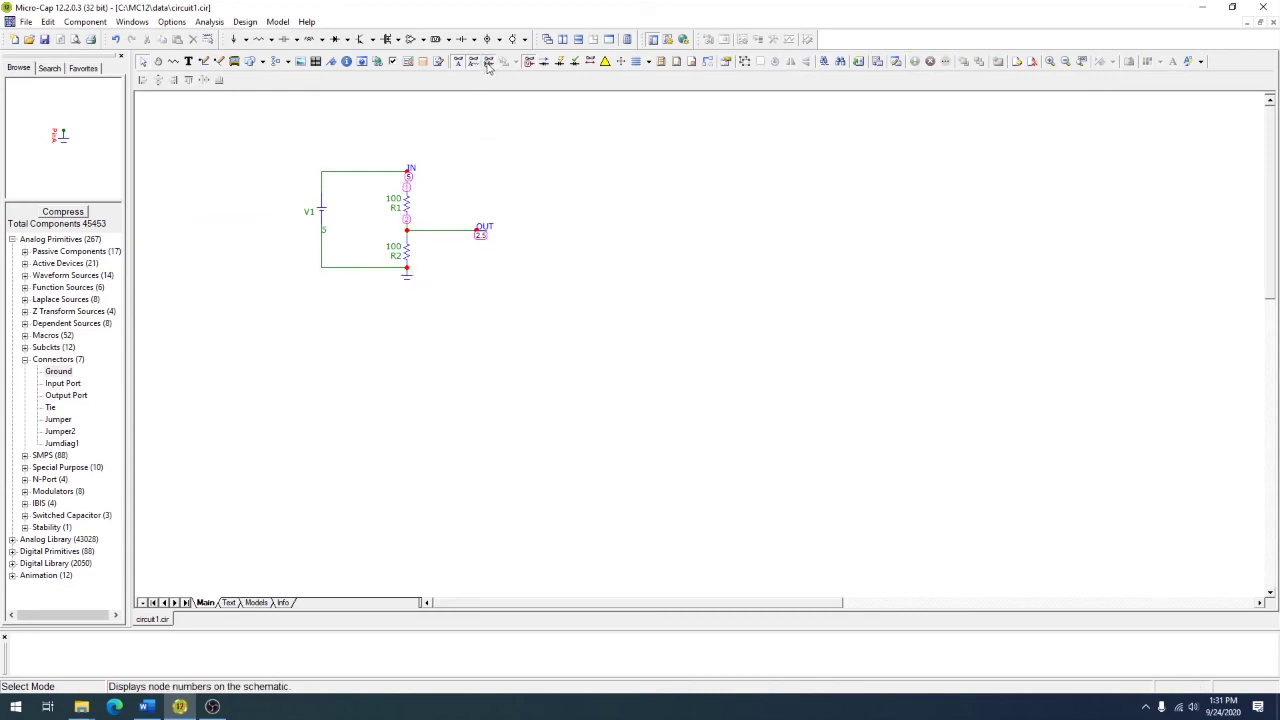
left_click(560, 62)
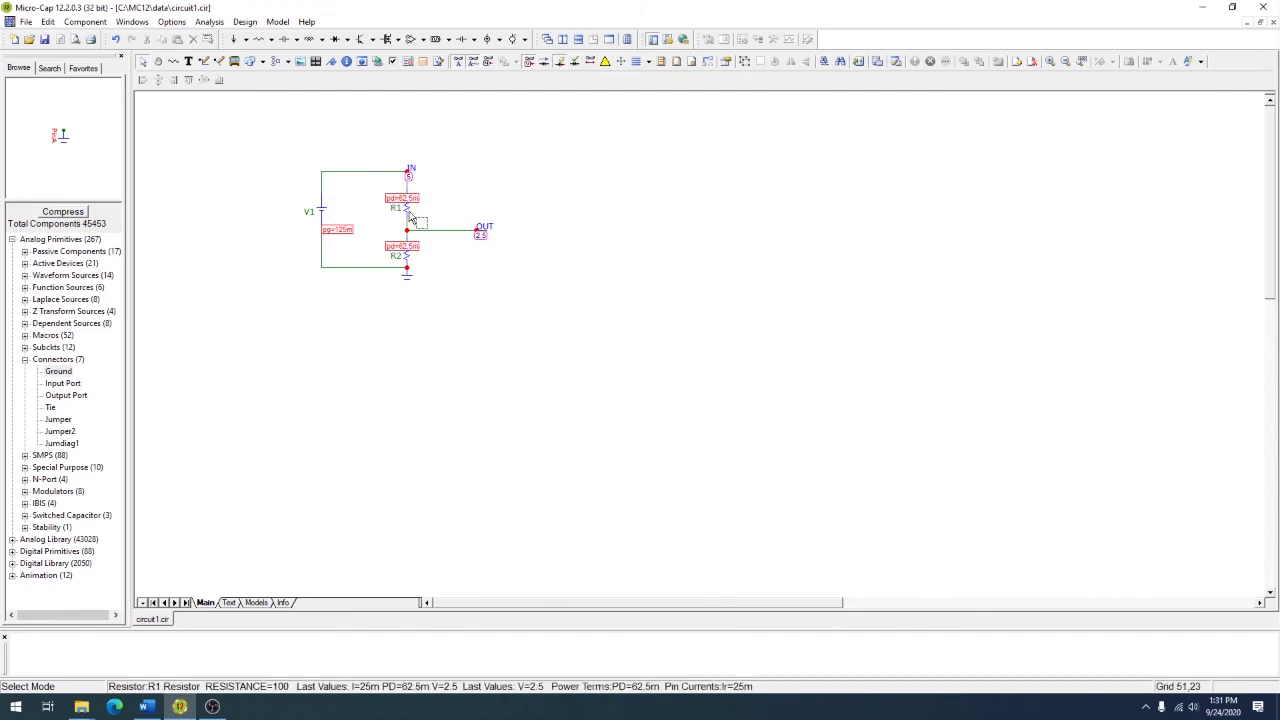
double_click(405, 205)
left_click(786, 176)
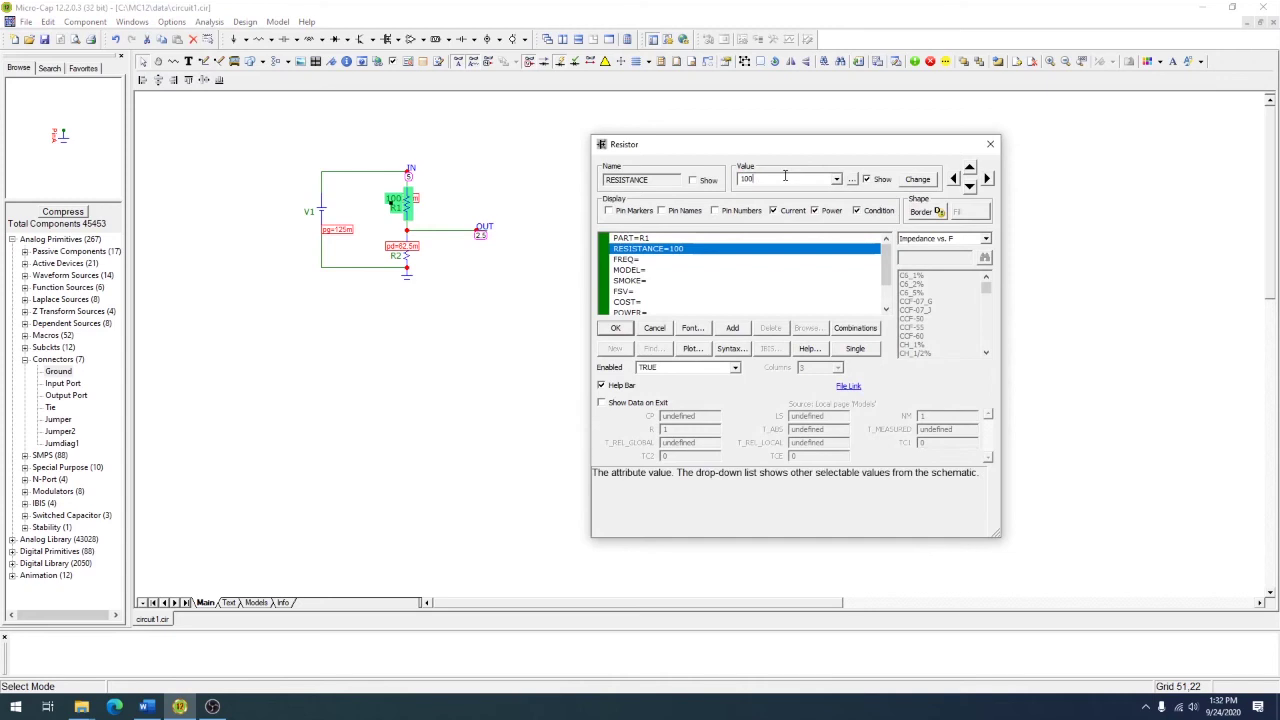
left_click(615, 328)
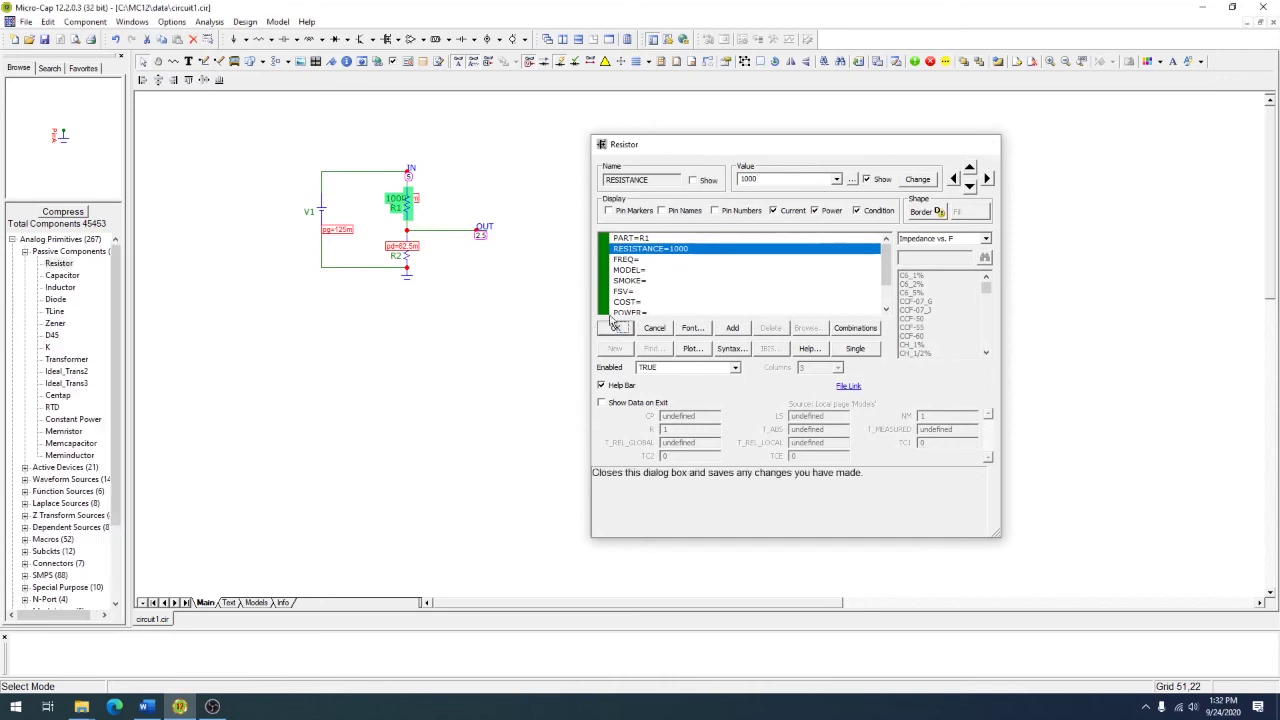
double_click(407, 250)
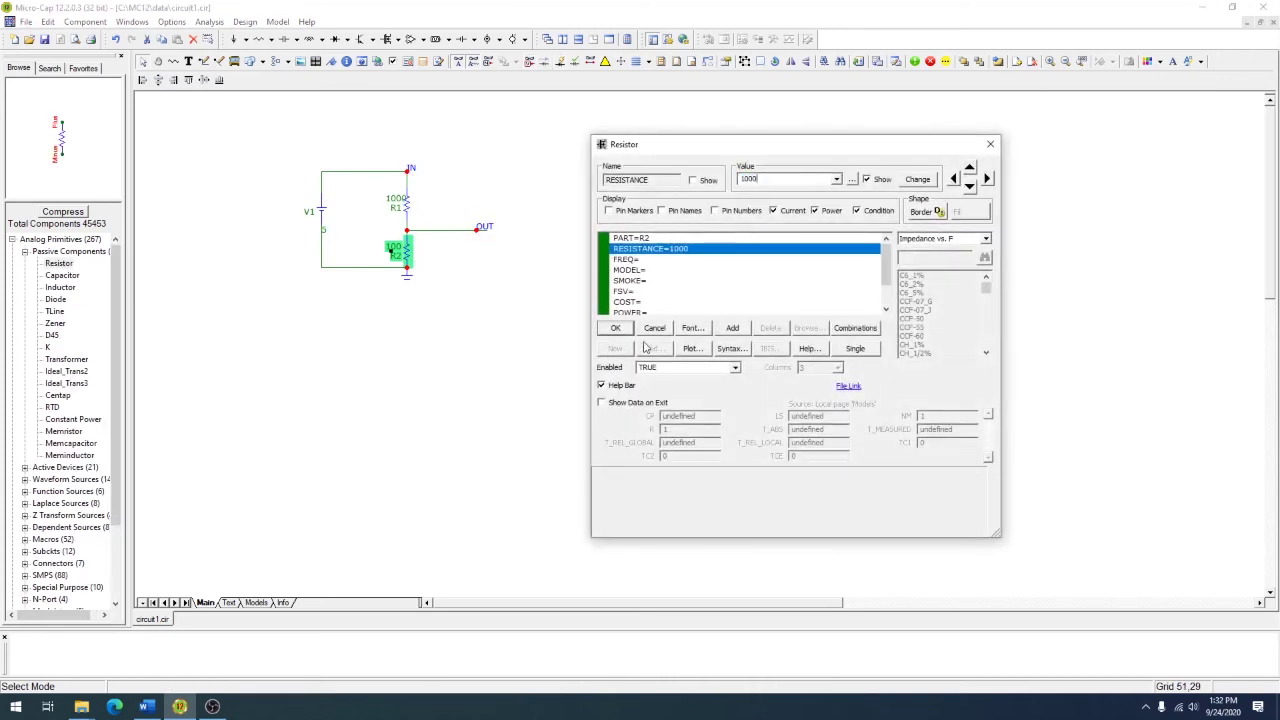
left_click(612, 330)
left_click(540, 300)
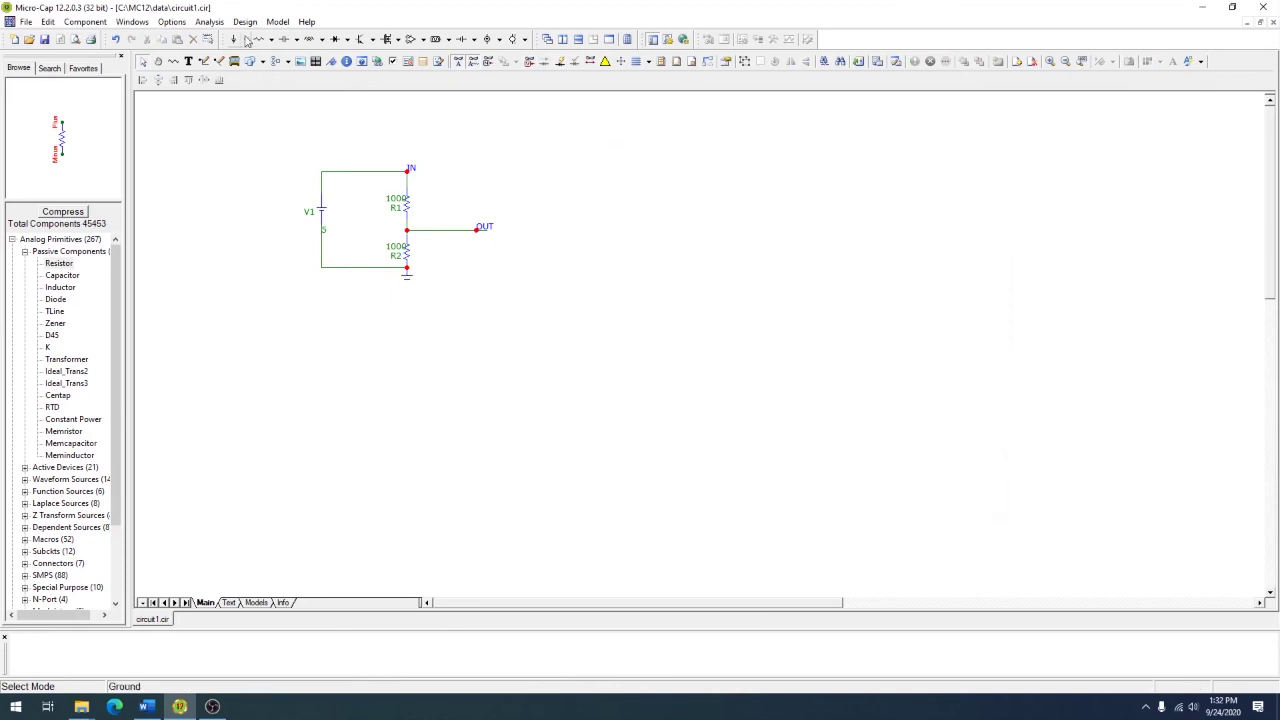
Rerun the transient analysis with the 1000-ohm resistors and return to the schematic.
left_click(210, 22)
left_click(230, 37)
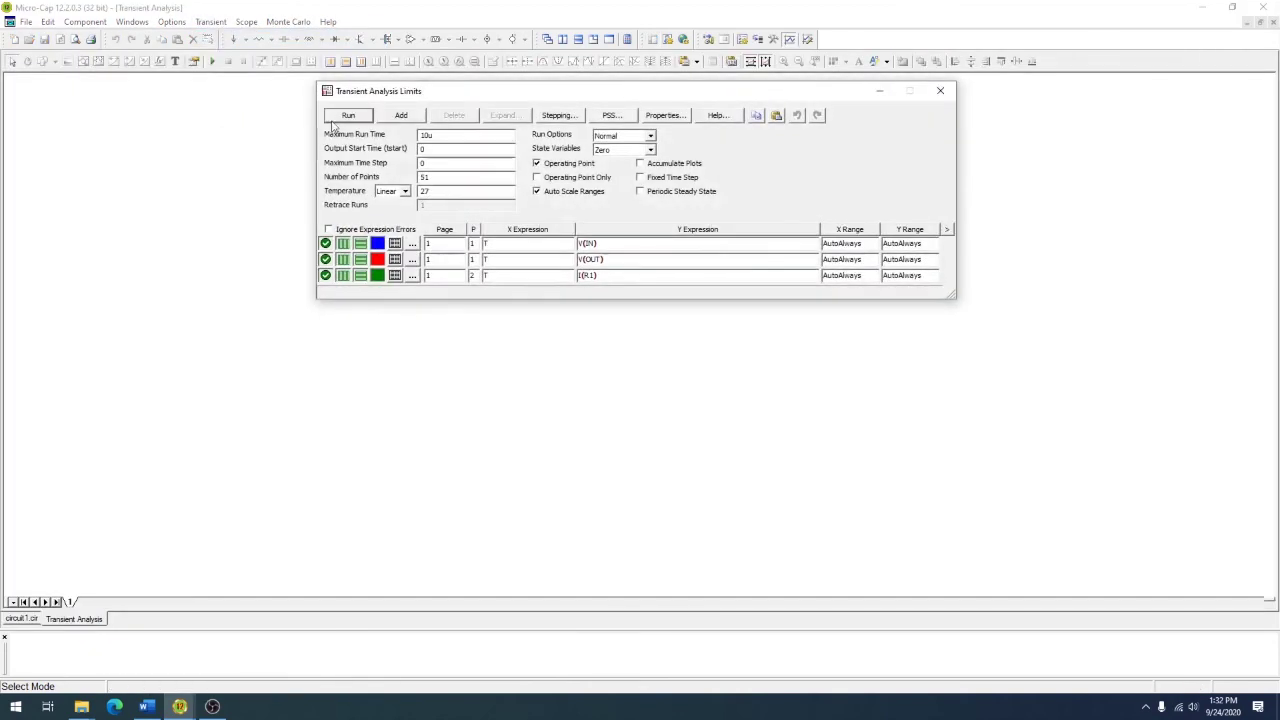
left_click(343, 114)
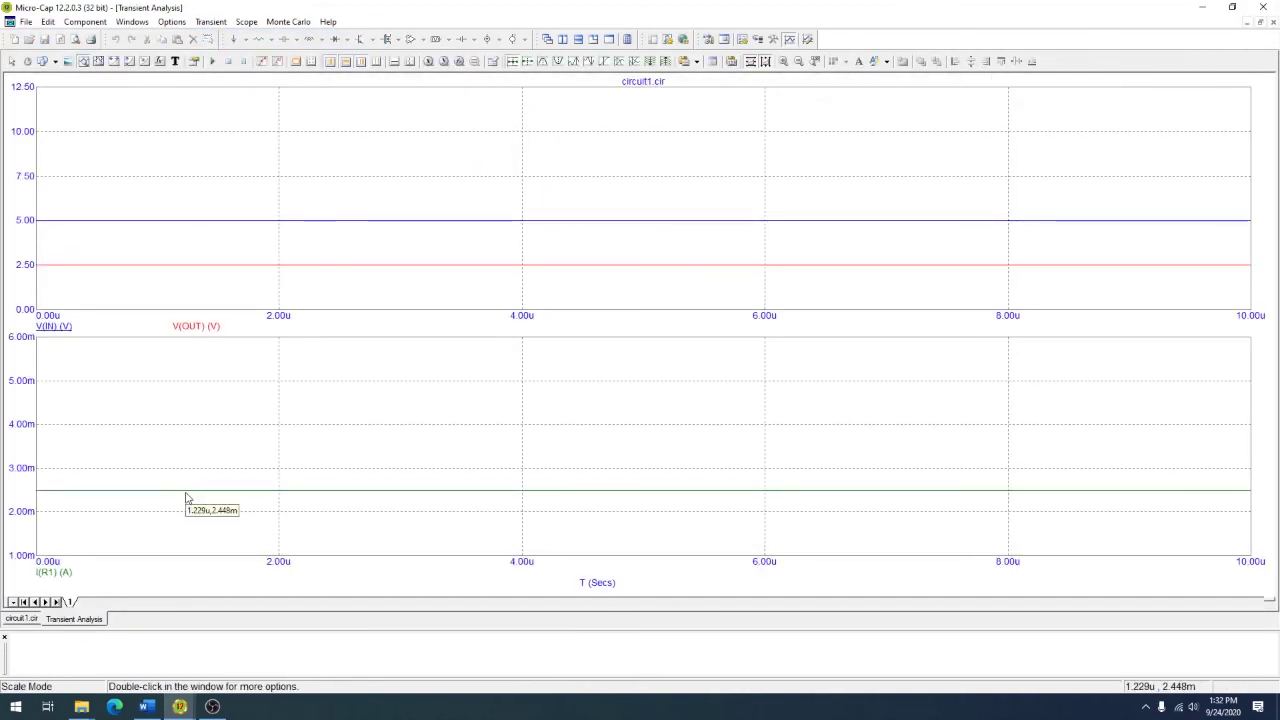
left_click(1274, 22)
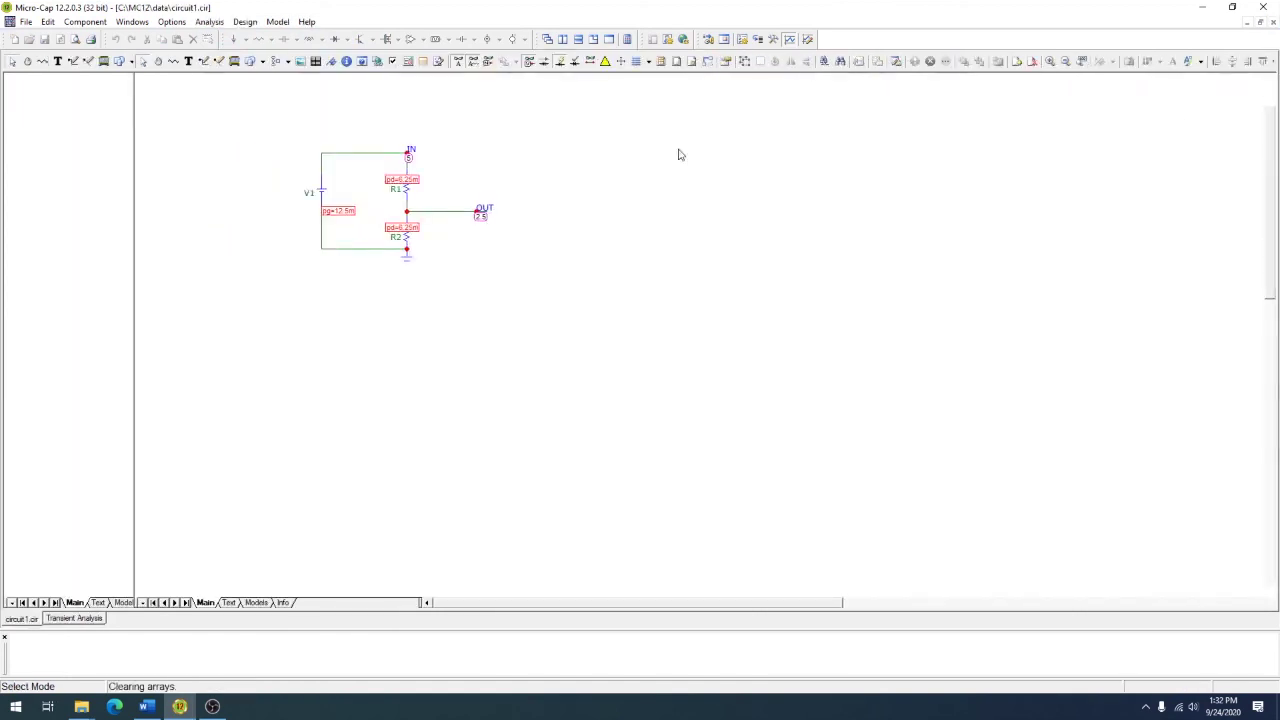
double_click(395, 203)
Change the resistance of R1 and R2 to 10k each.
left_click(805, 178)
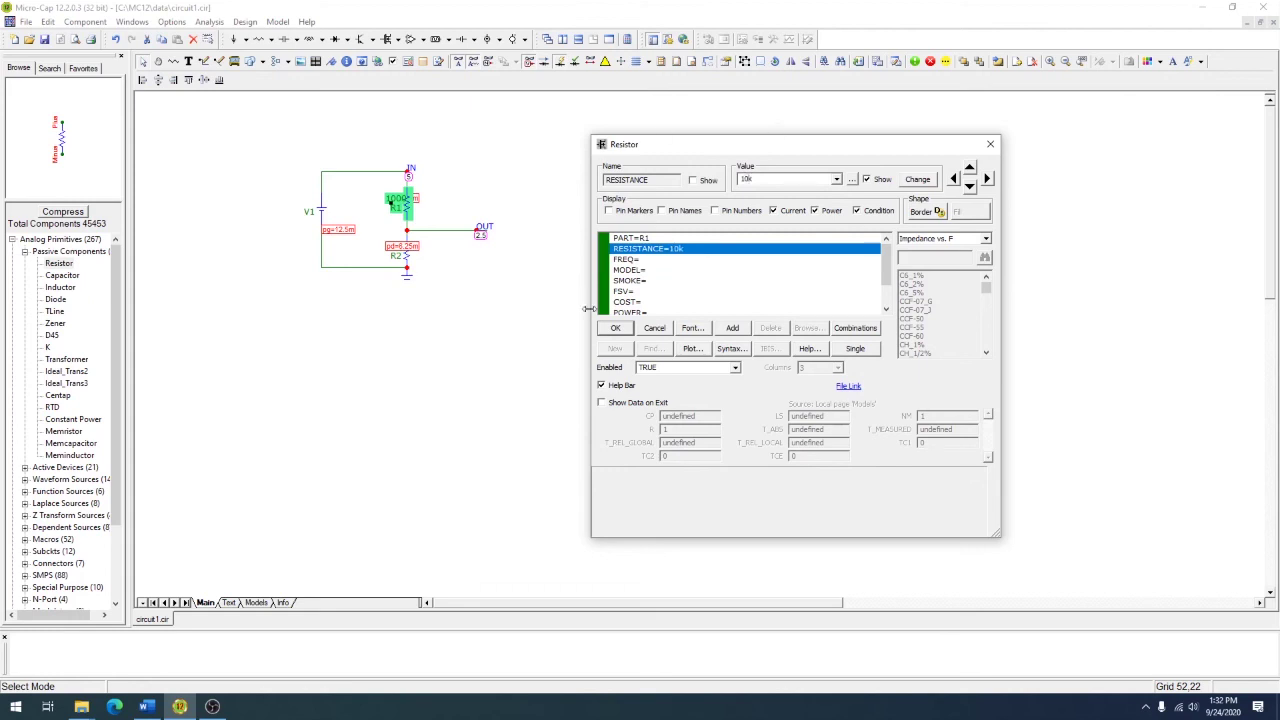
left_click(615, 328)
double_click(400, 250)
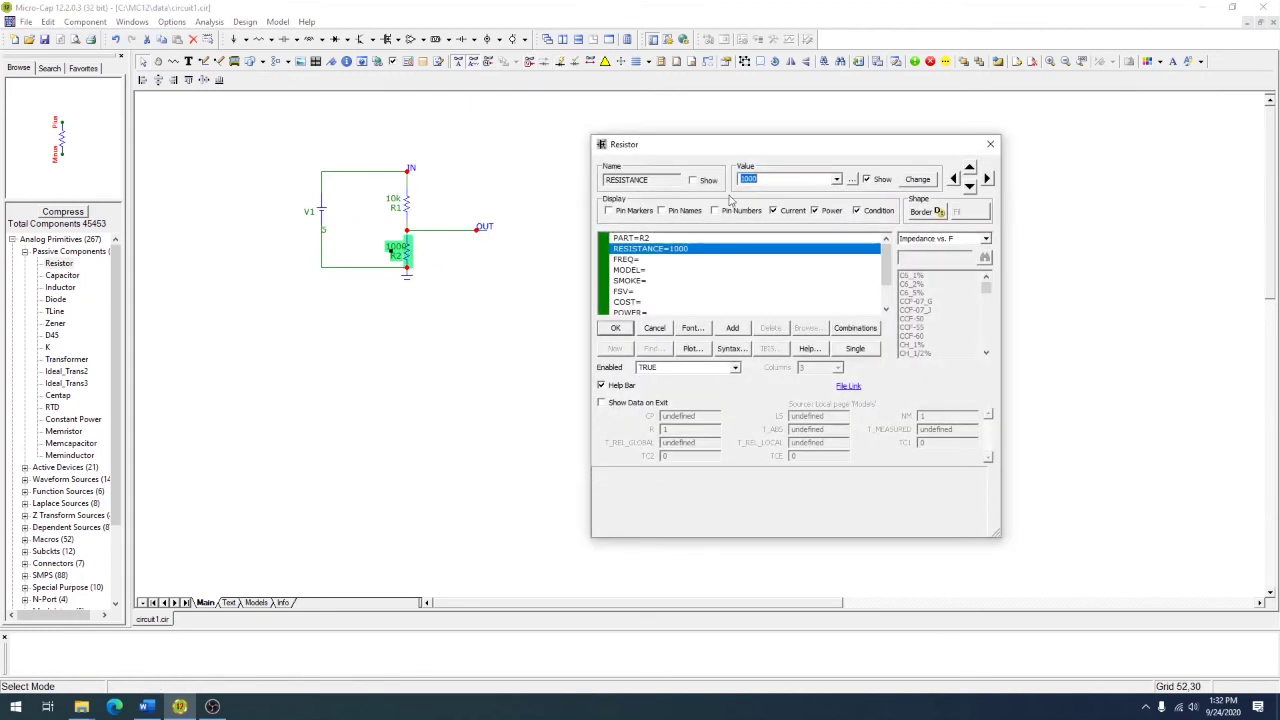
type("10")
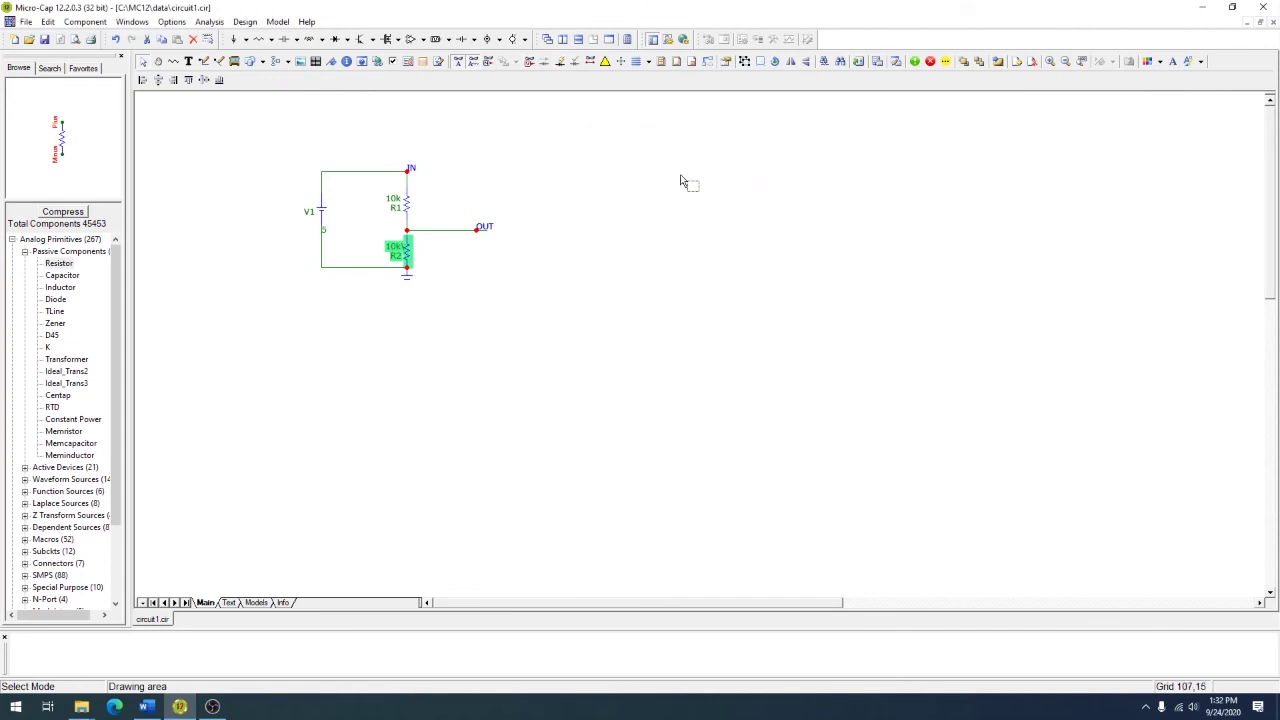
type("k")
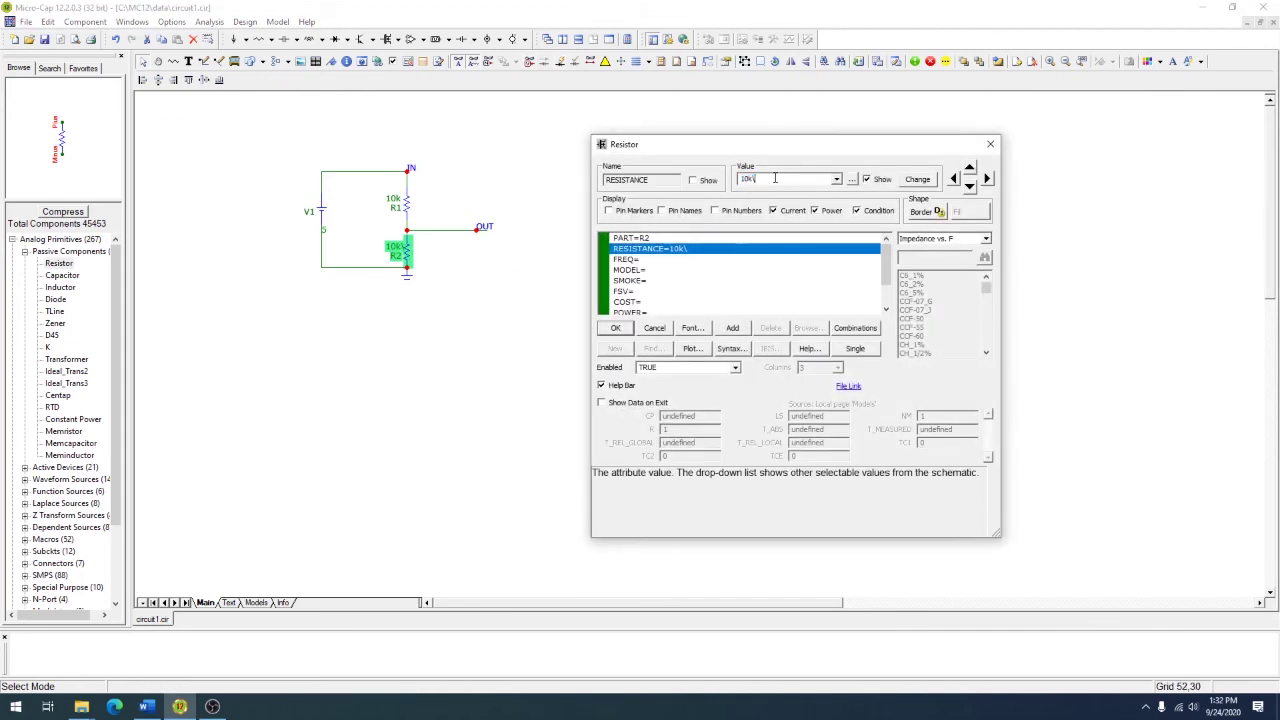
left_click(615, 328)
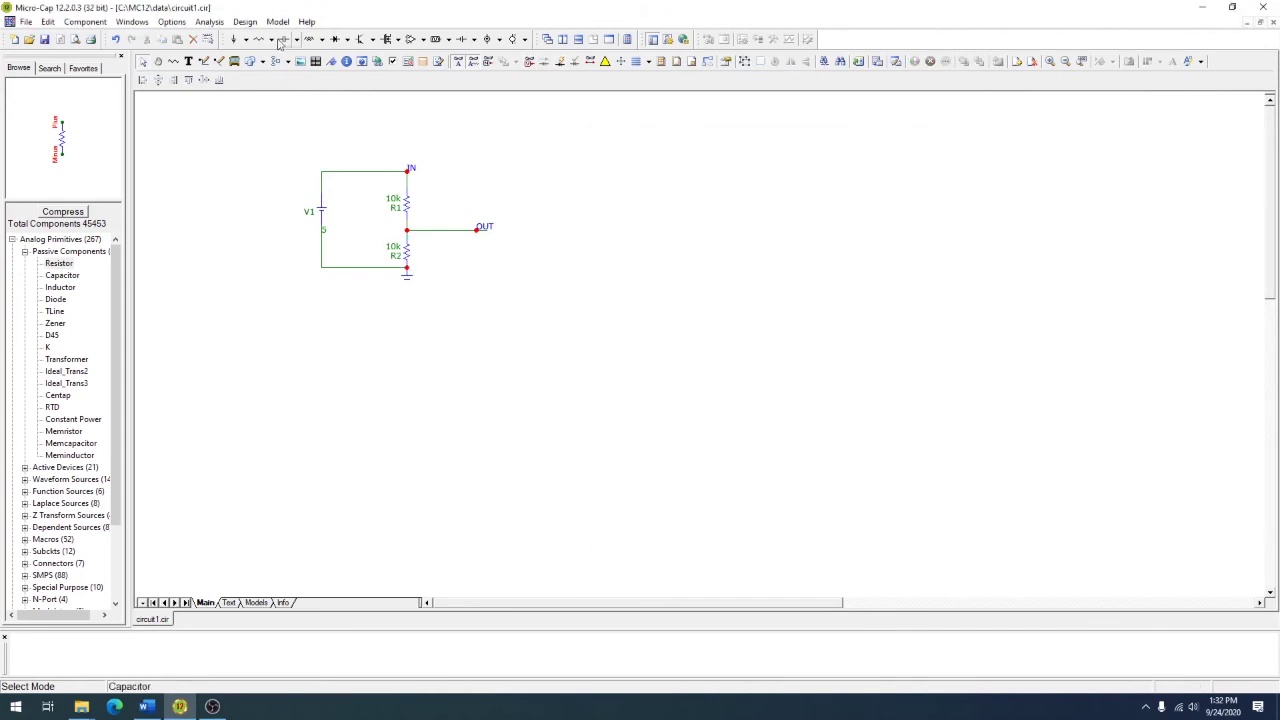
Rerun the transient analysis and go back to the schematic.
left_click(209, 21)
left_click(235, 34)
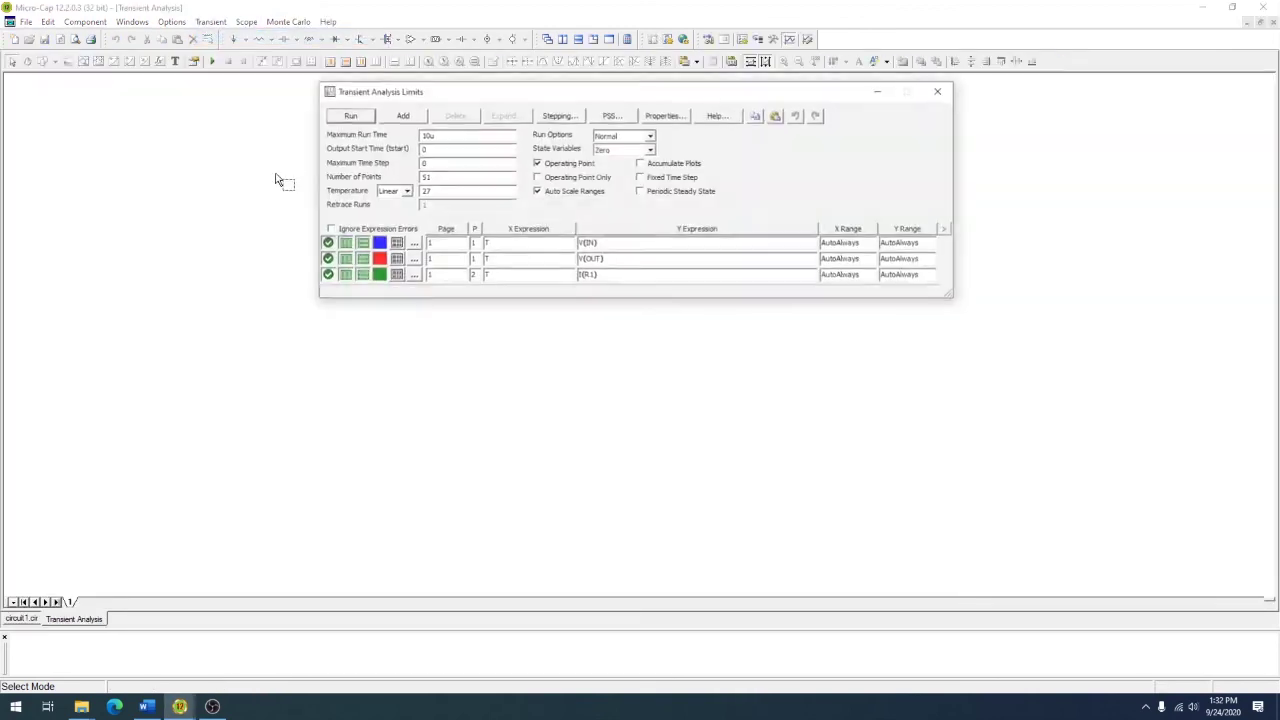
left_click(350, 115)
left_click(1267, 21)
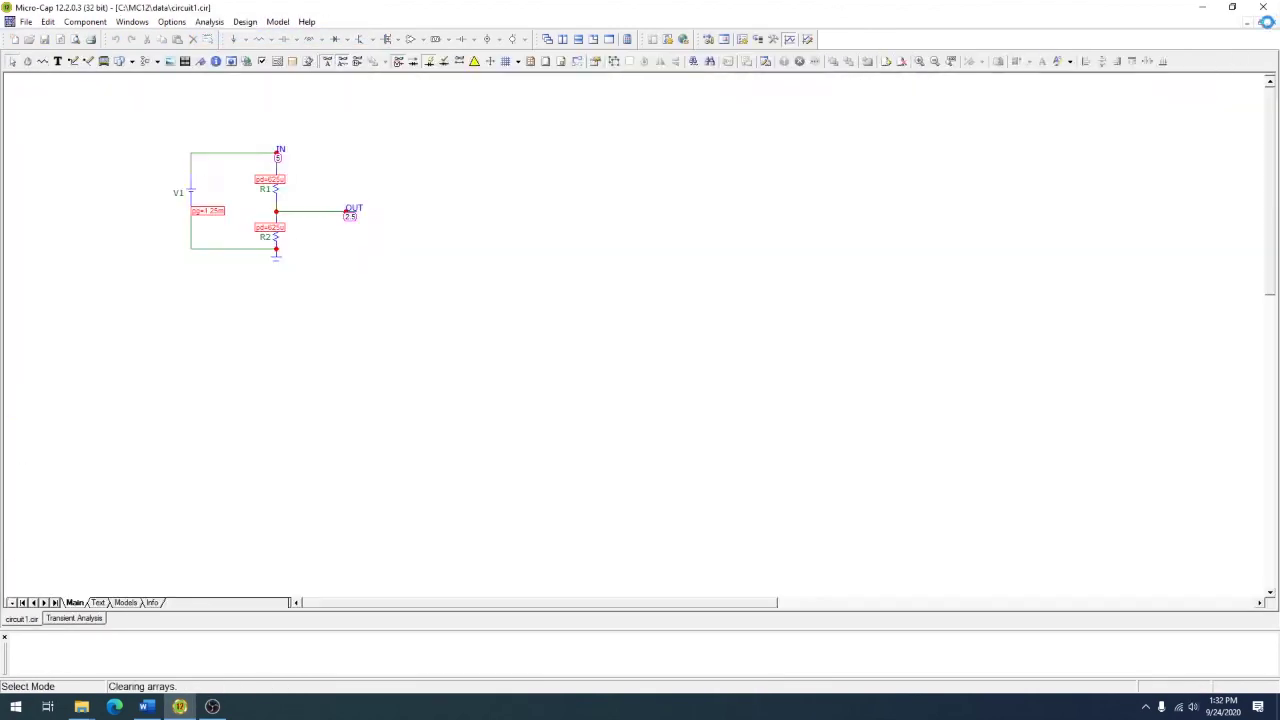
Show simulated currents, inspect battery V1's values, then nudge the ground symbol and OUT label.
left_click(543, 64)
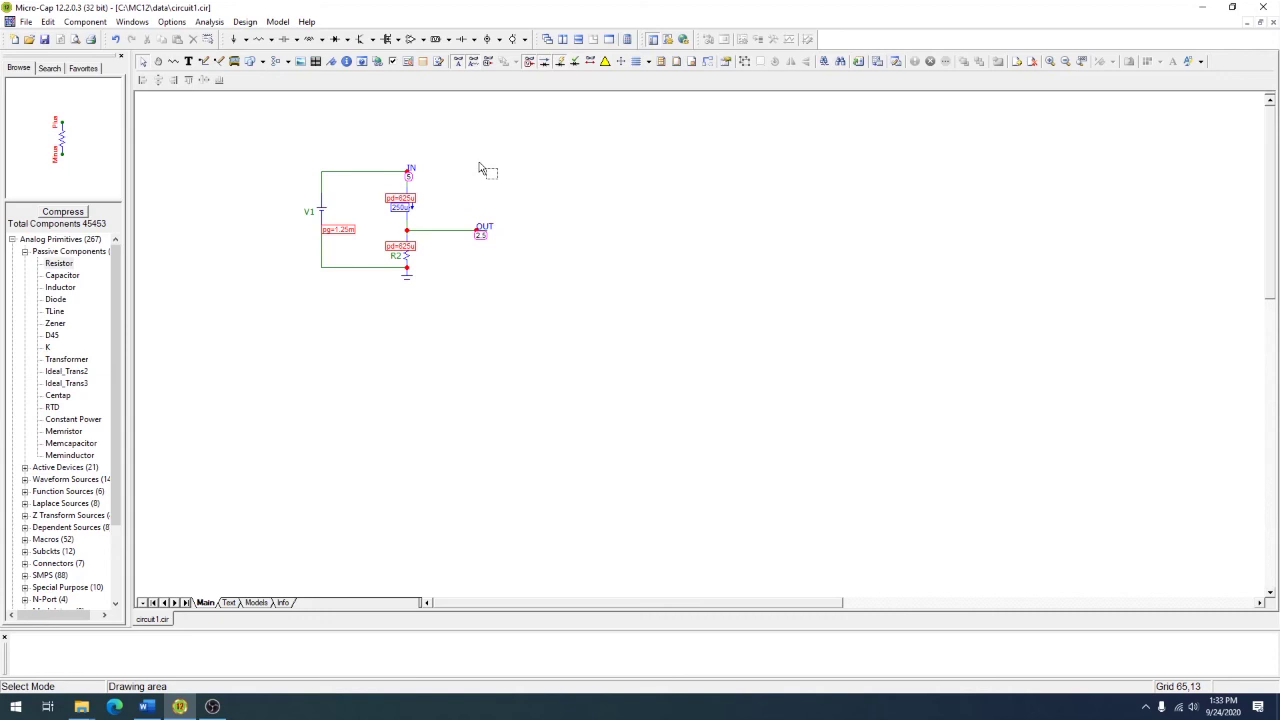
left_click(322, 213)
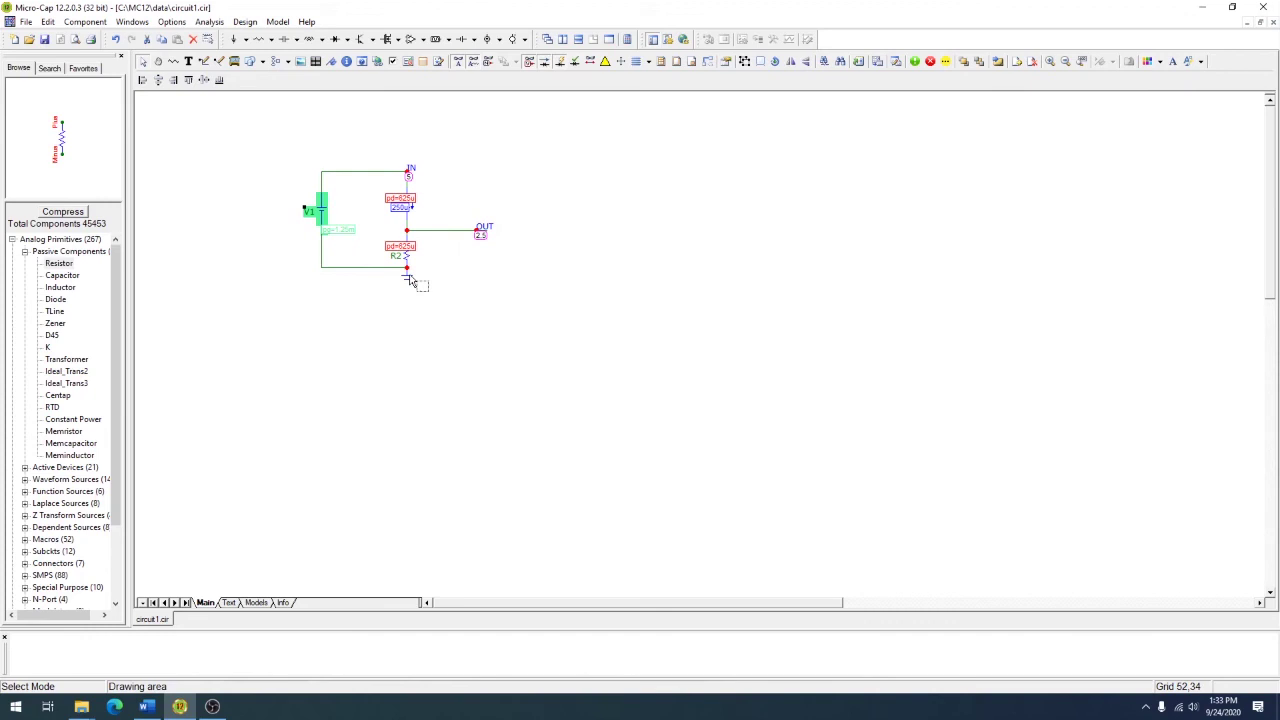
left_click_drag(410, 281, 410, 281)
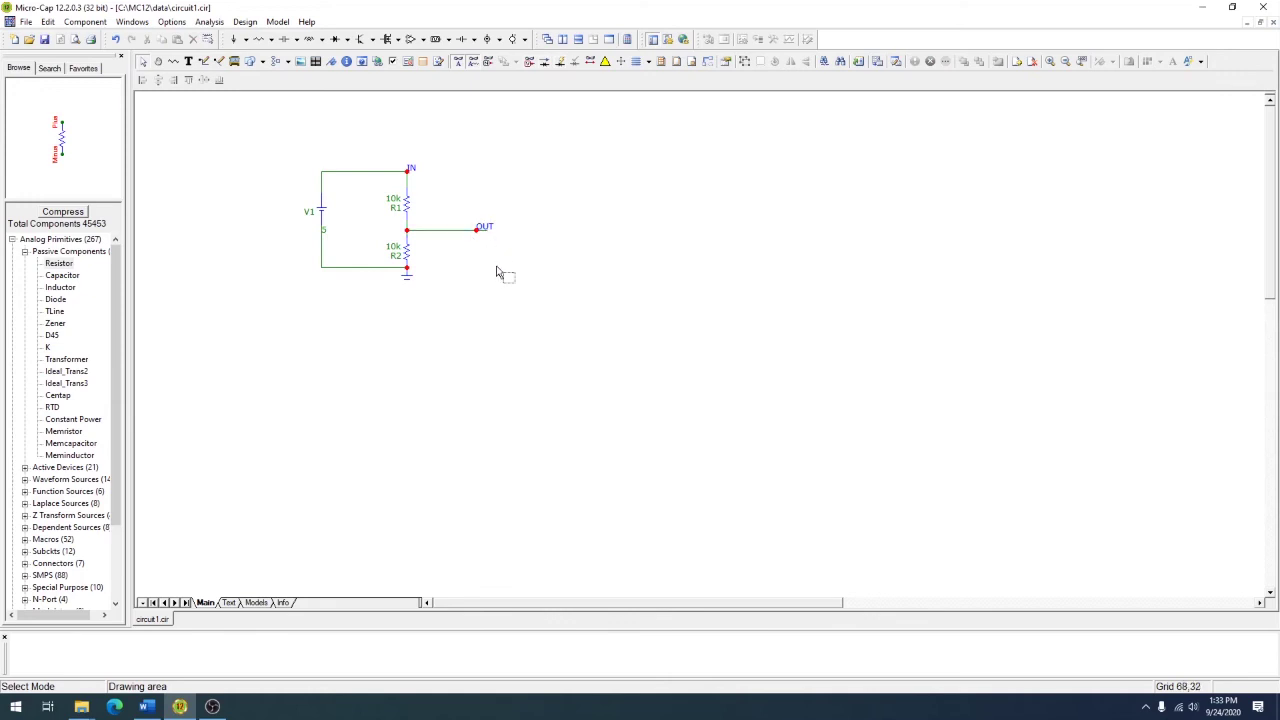
left_click_drag(495, 224, 501, 231)
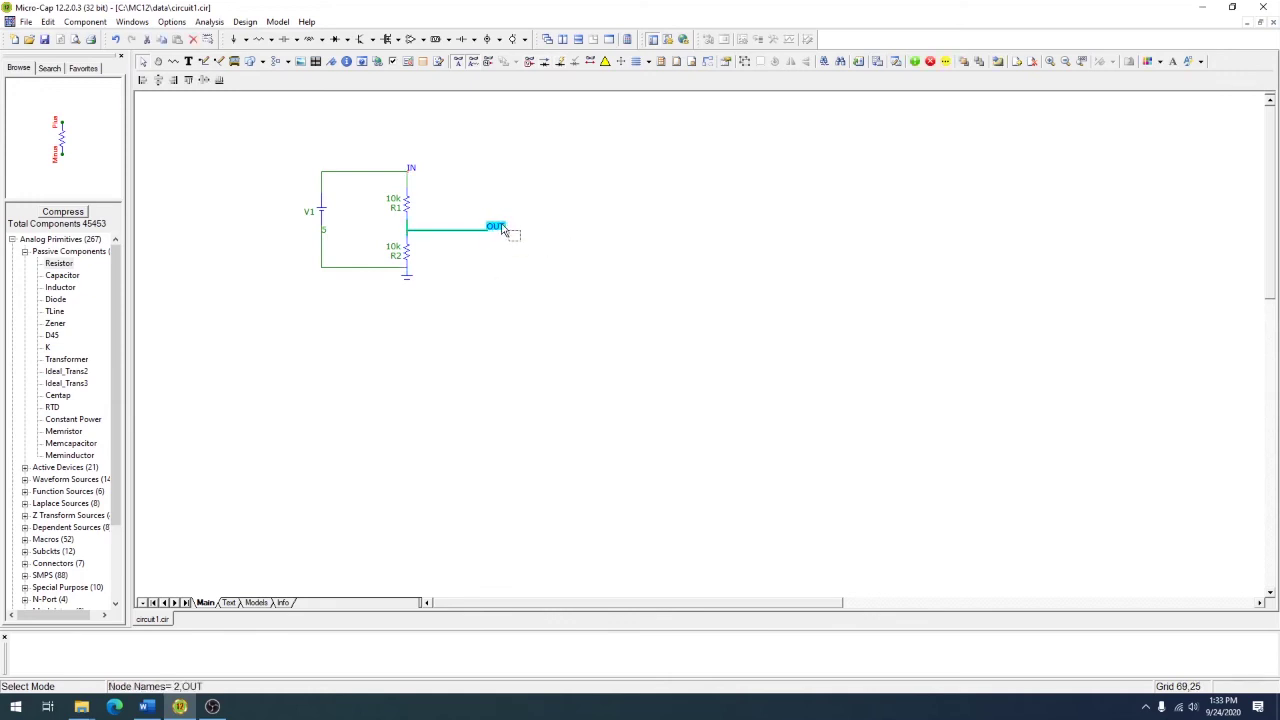
Move the OUT label and output wire end left, level with the R1–R2 junction, then deselect.
left_click_drag(503, 233, 460, 187)
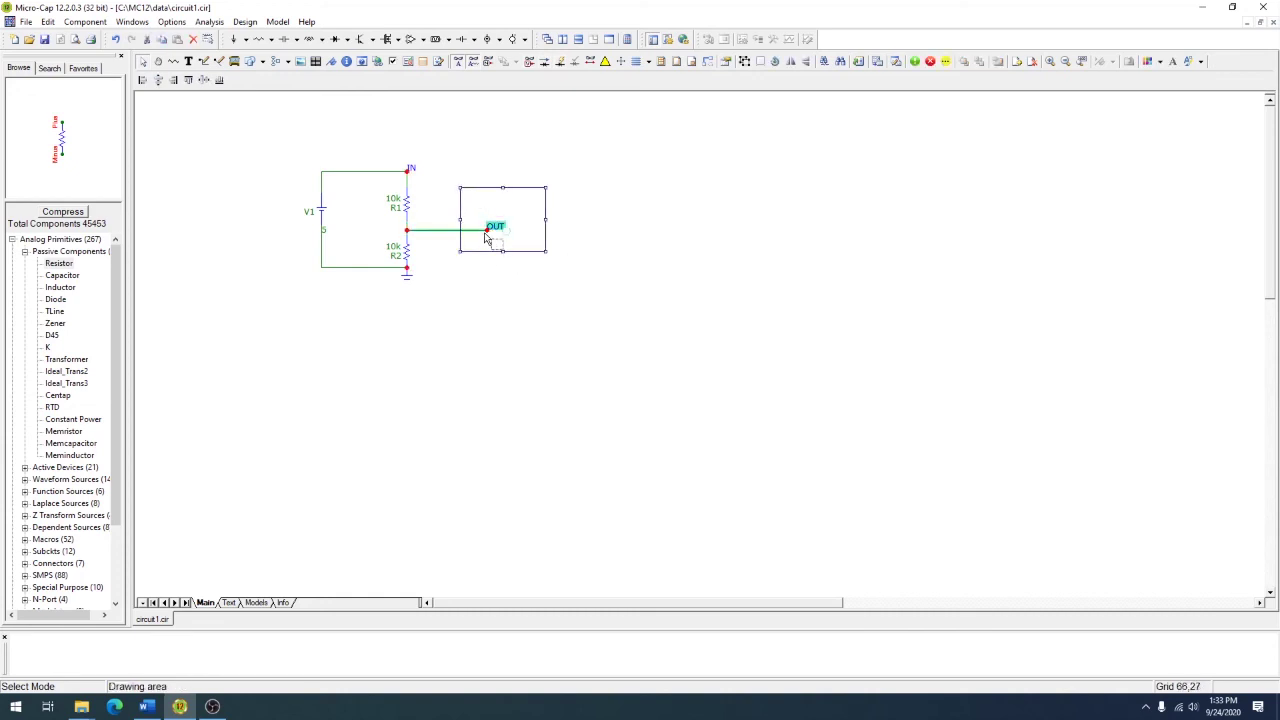
left_click_drag(485, 236, 473, 236)
left_click(497, 302)
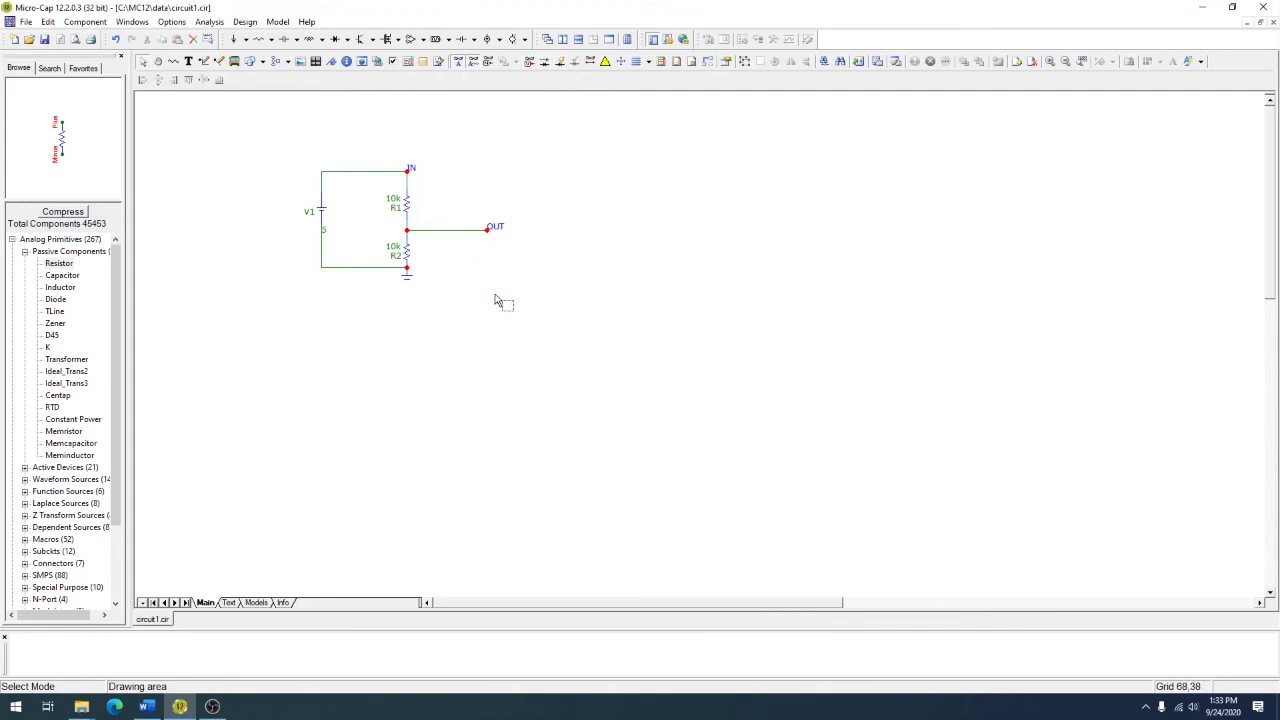
left_click(443, 236)
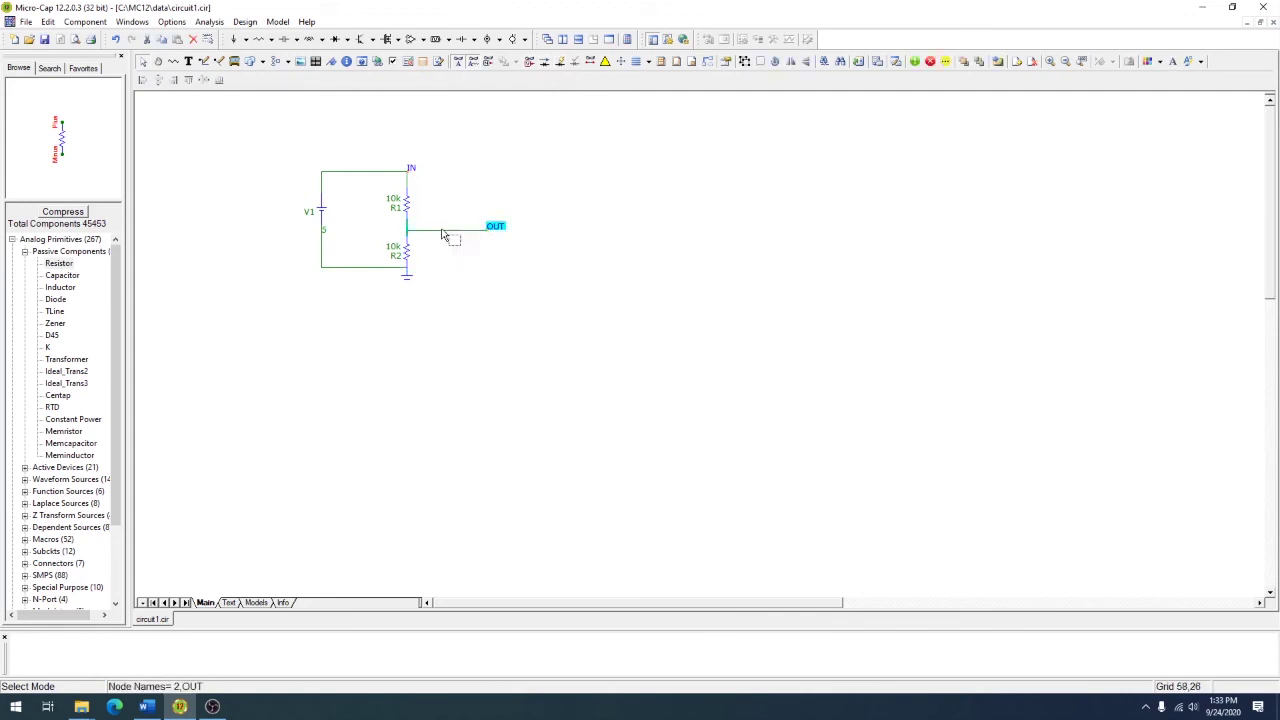
left_click(460, 245)
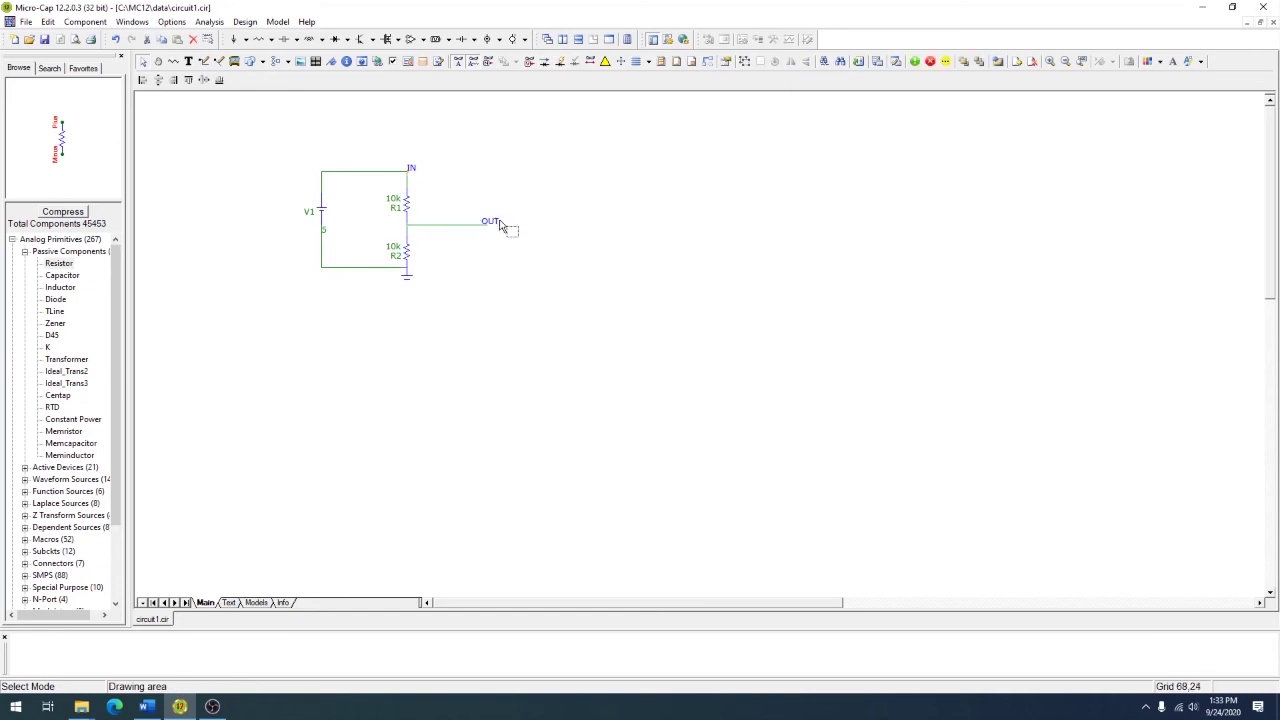
left_click(518, 258)
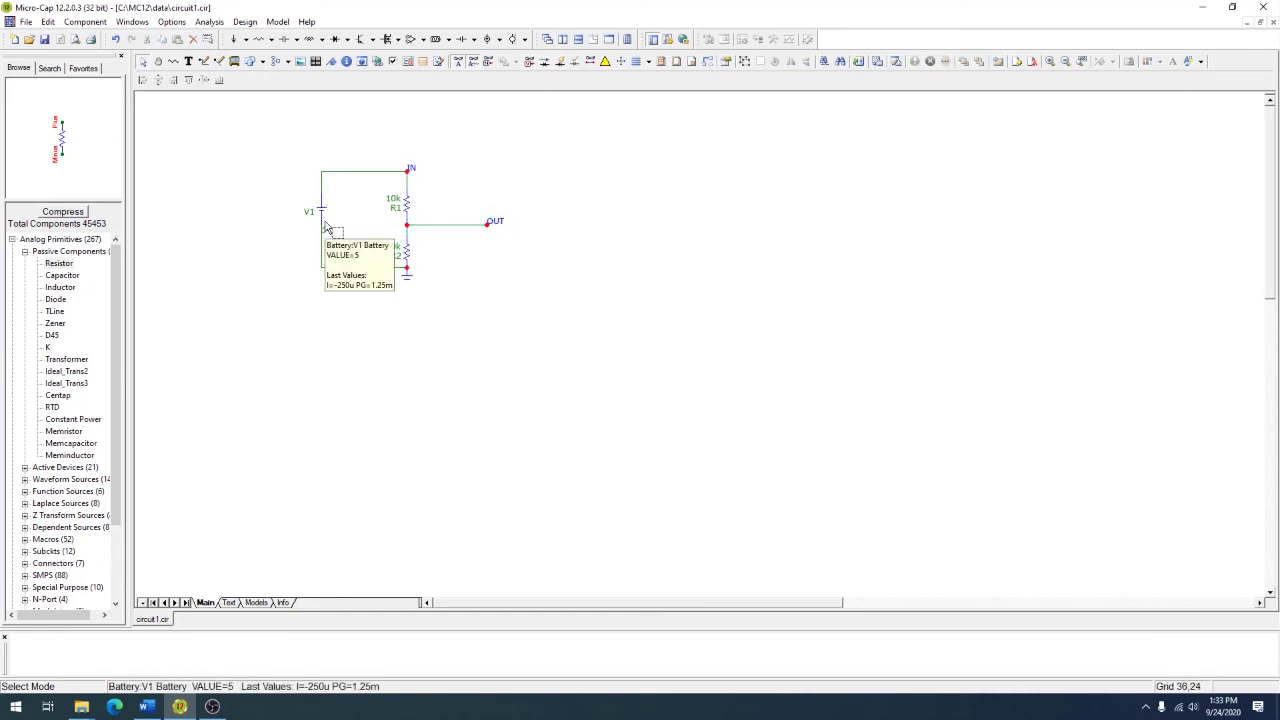
left_click(214, 707)
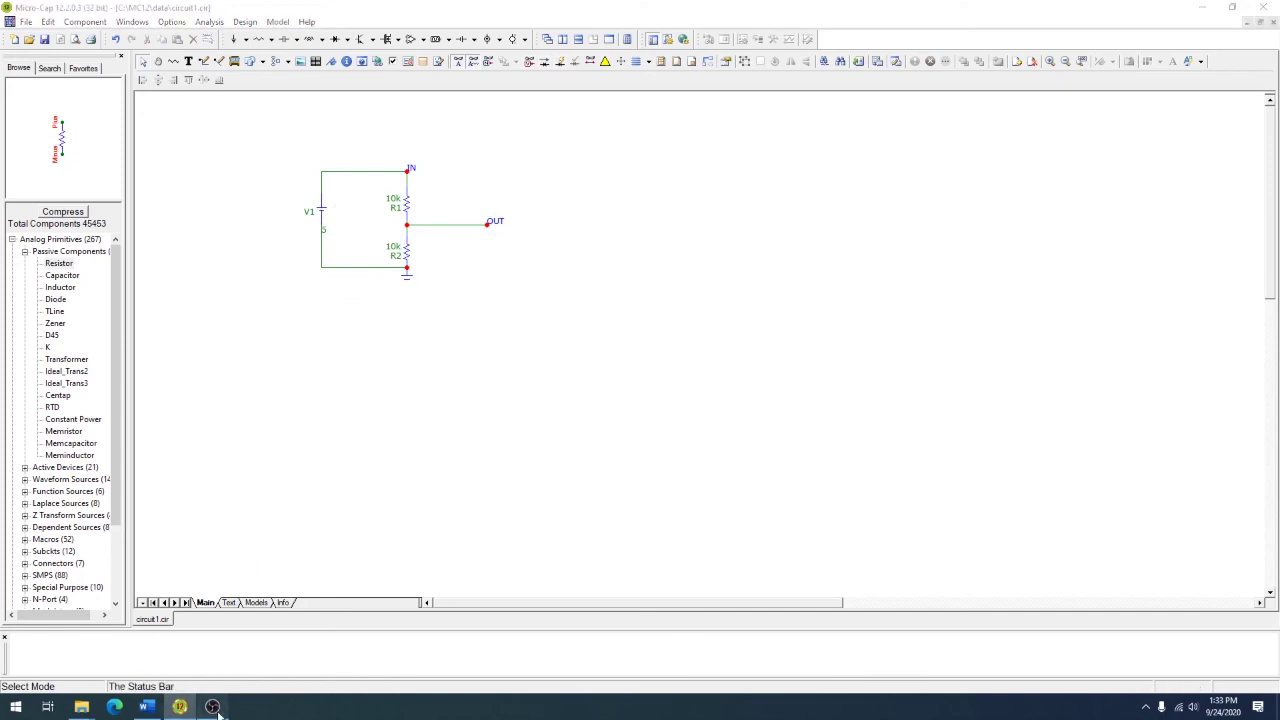